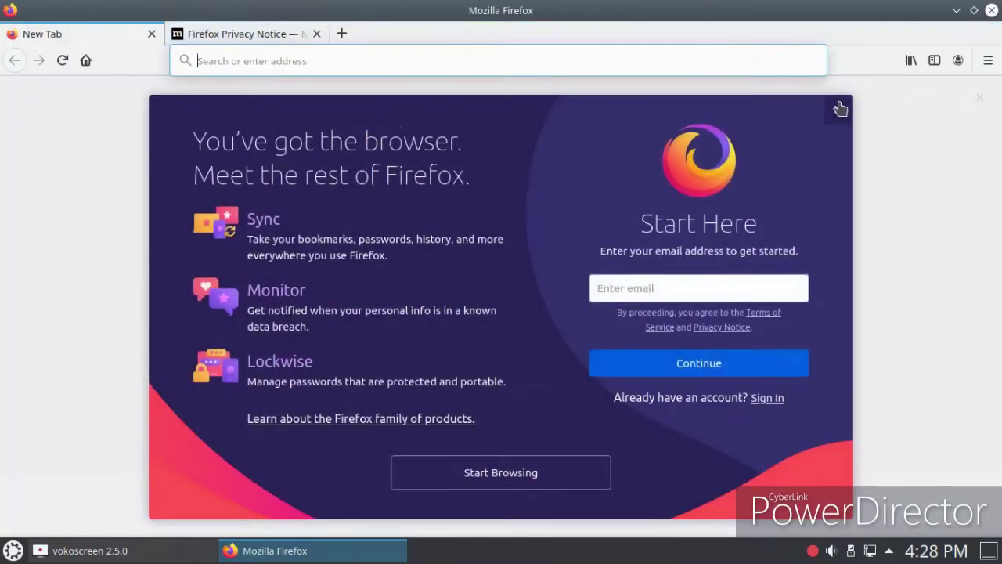
Step: Dismiss the browser's welcome page and Privacy Notice tab, and visit YouTube from the Top Sites
{"action": "left_click", "coordinate": [840, 108]}
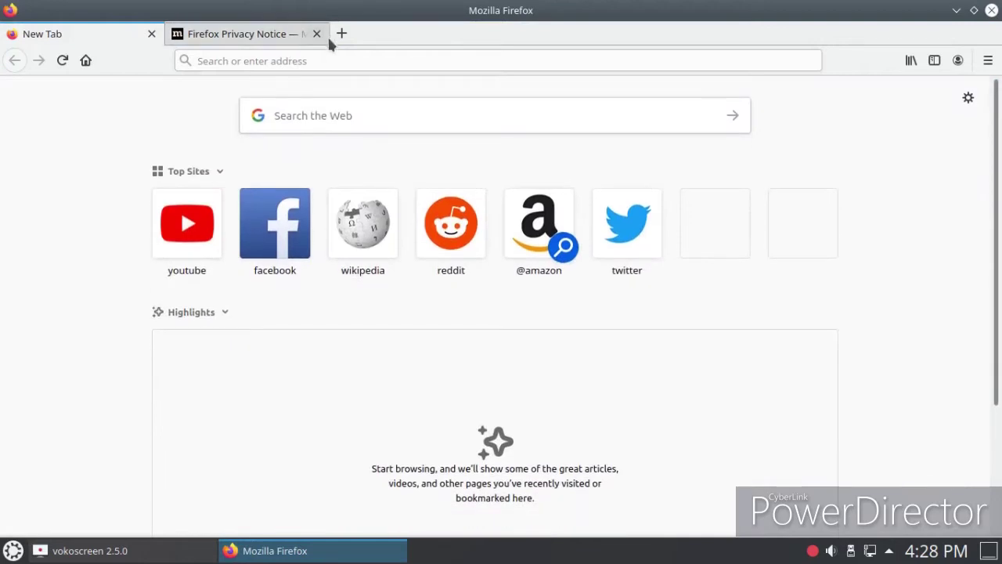
{"action": "left_click", "coordinate": [317, 34]}
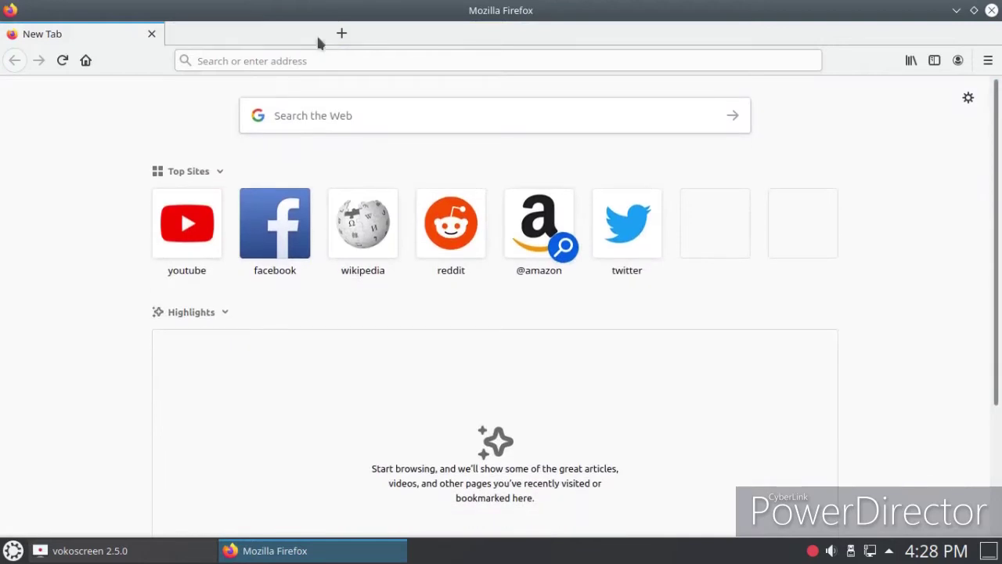
{"action": "left_click", "coordinate": [165, 249]}
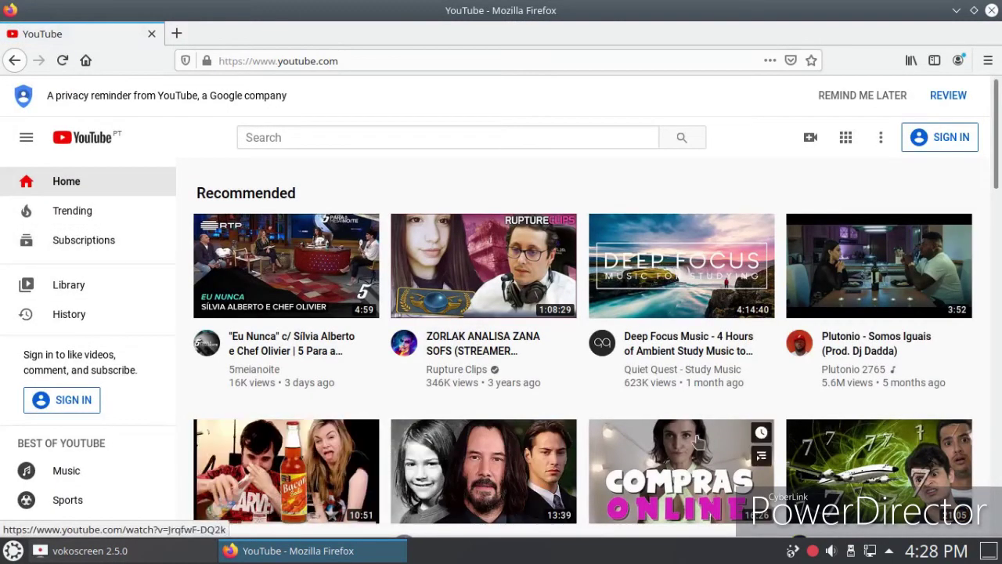
{"action": "left_click", "coordinate": [991, 10]}
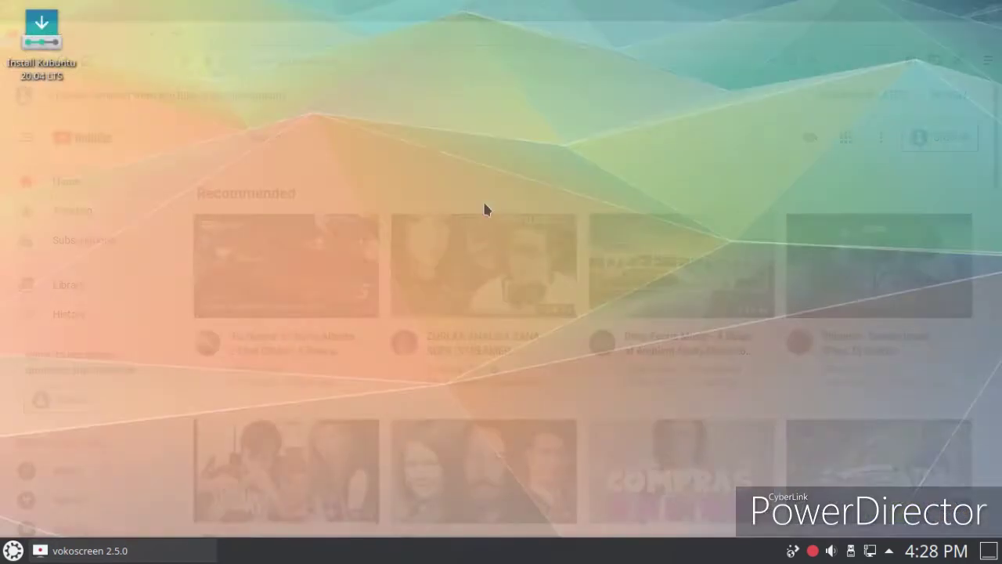
Step: Look through the application categories in the application launcher
{"action": "left_click", "coordinate": [13, 549]}
{"action": "left_click", "coordinate": [107, 498]}
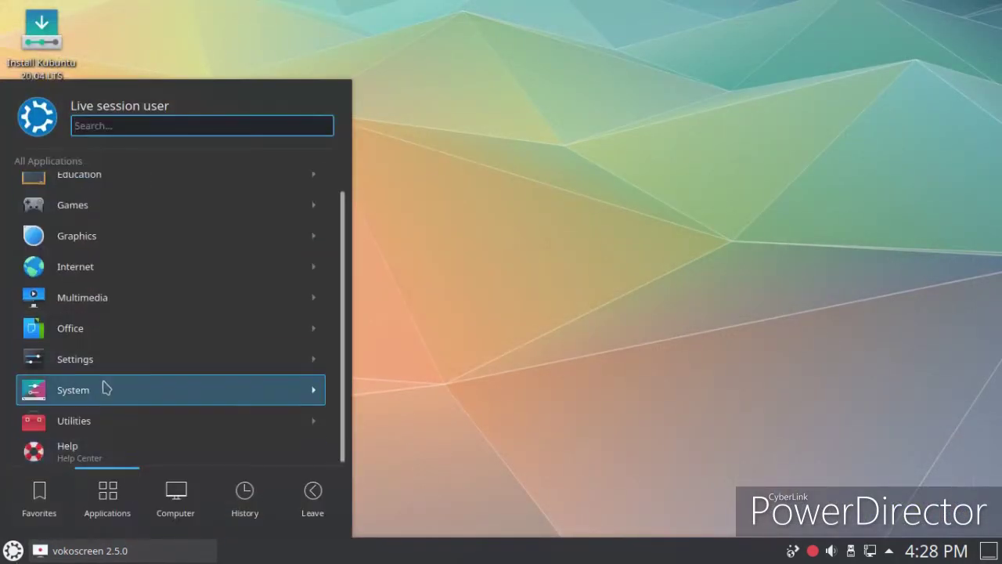
{"action": "left_click", "coordinate": [609, 286]}
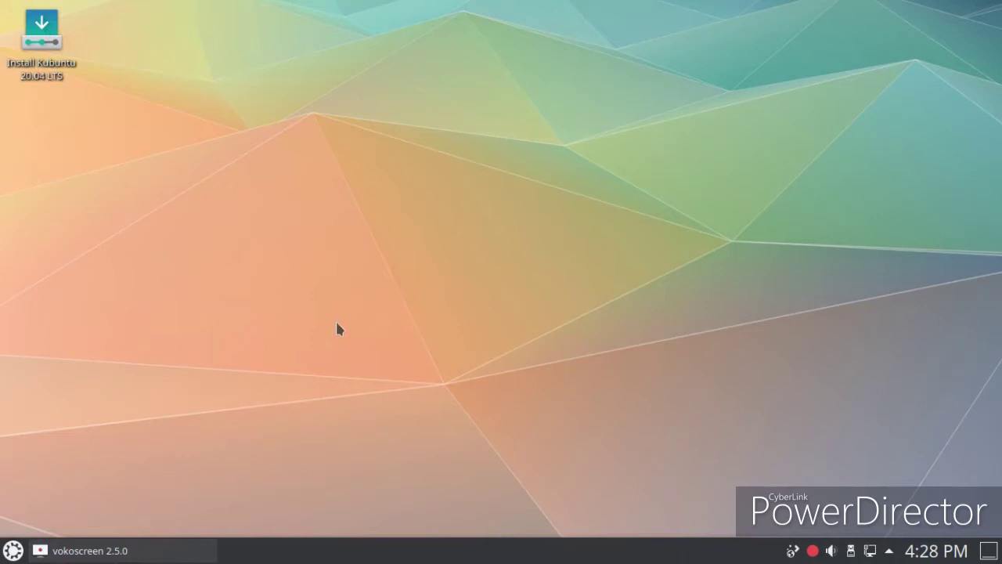
Step: Set the desktop wallpaper to the KDE Plasma Scenery 64 night skyline image
{"action": "right_click", "coordinate": [363, 279]}
{"action": "left_click", "coordinate": [415, 531]}
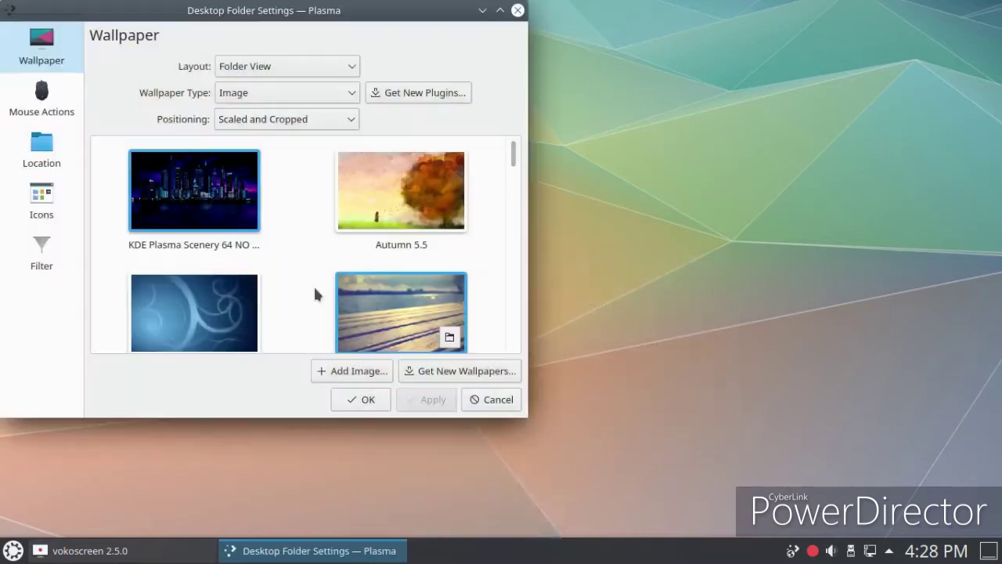
{"action": "left_click", "coordinate": [159, 183]}
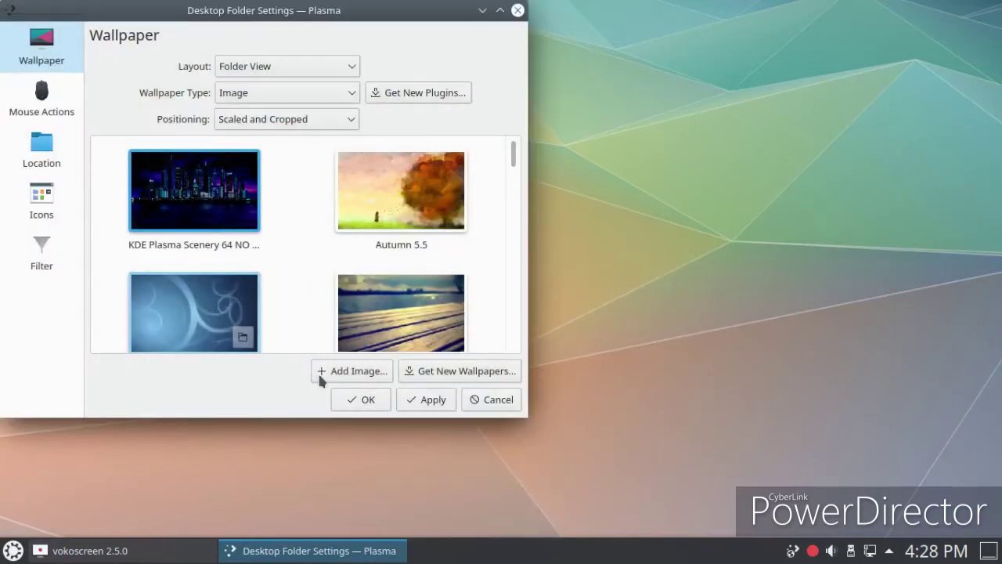
{"action": "left_click", "coordinate": [404, 404]}
{"action": "left_click", "coordinate": [373, 403]}
Step: Open the Discover software center and move its window toward the middle of the desktop
{"action": "left_click", "coordinate": [11, 552]}
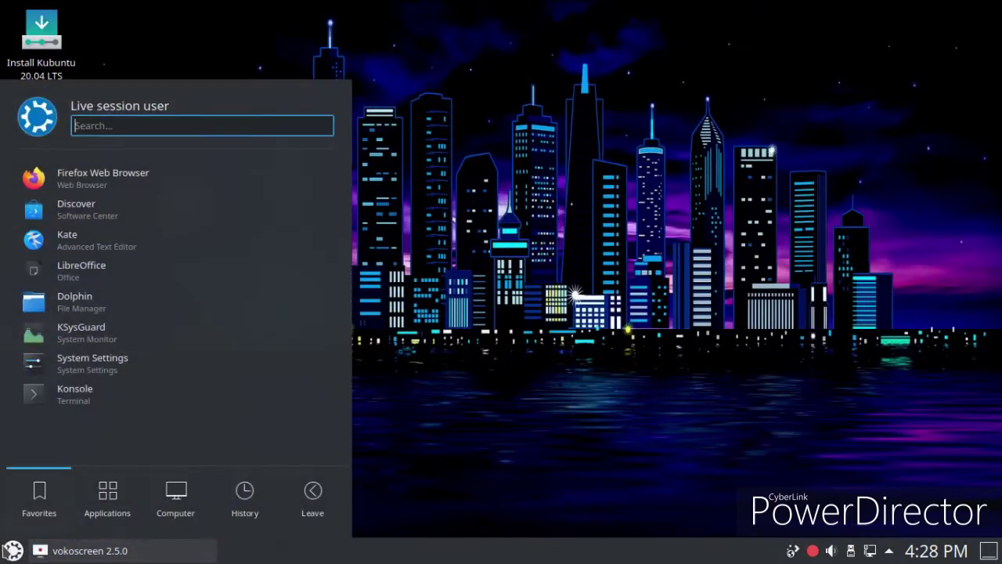
{"action": "left_click", "coordinate": [266, 205]}
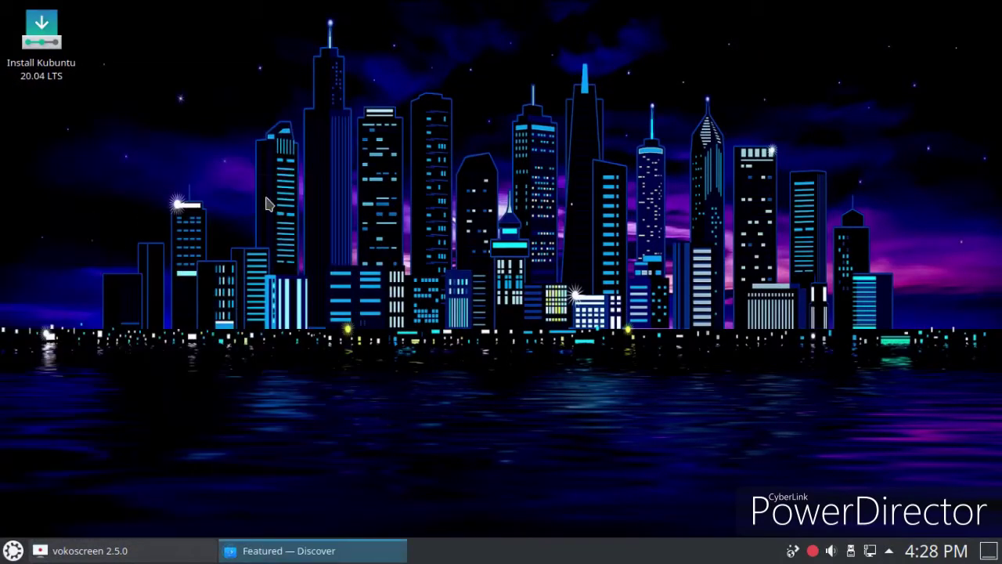
{"action": "left_click_drag", "start_coordinate": [303, 21], "coordinate": [446, 52]}
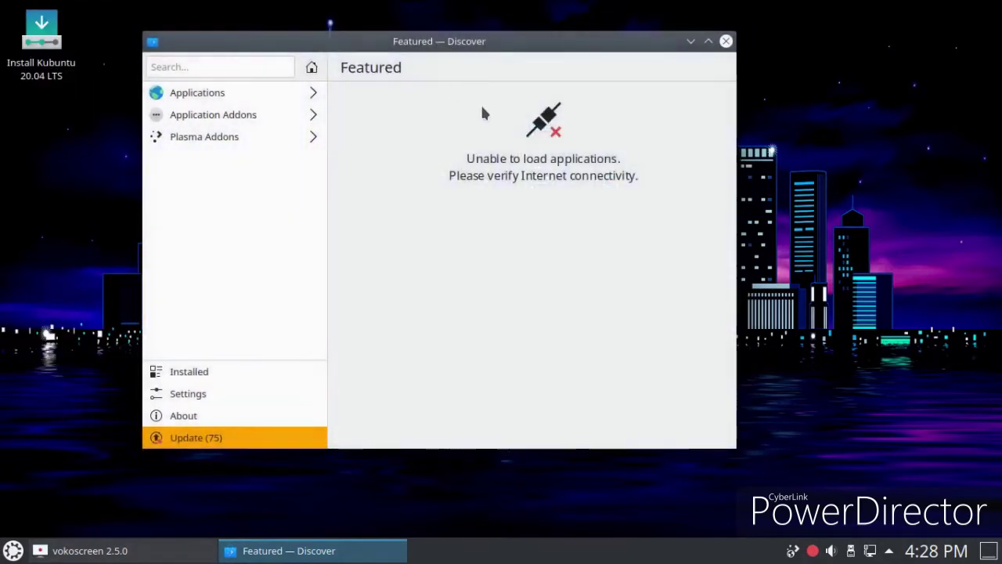
Step: Install the McOS-Transparent theme from the GTK 3.x Themes in Application Addons, and close Discover
{"action": "left_click", "coordinate": [200, 122]}
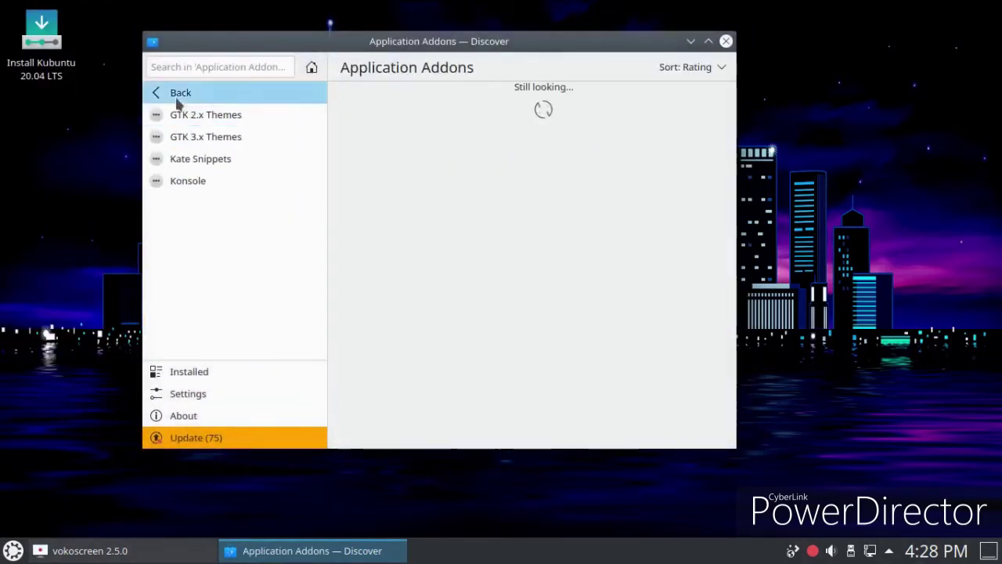
{"action": "left_click", "coordinate": [168, 136]}
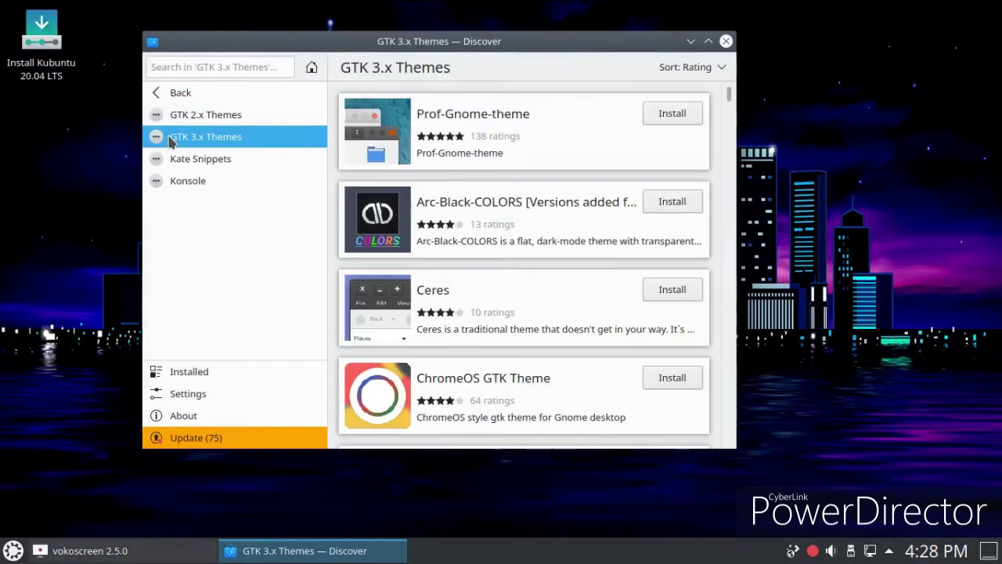
{"action": "scroll", "coordinate": [434, 177], "scroll_direction": "down", "scroll_amount": 1}
{"action": "scroll", "coordinate": [434, 177], "scroll_direction": "down", "scroll_amount": 5}
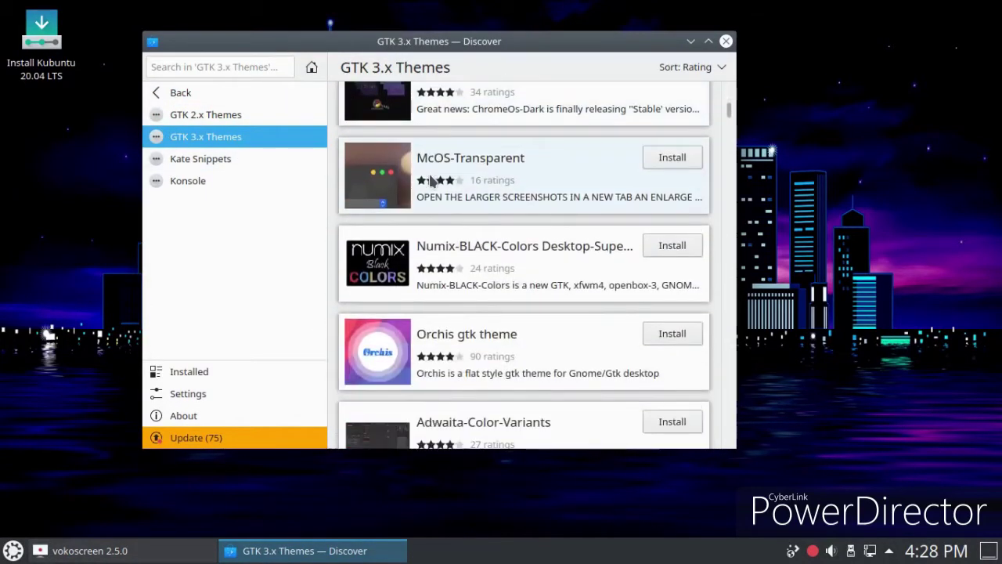
{"action": "left_click", "coordinate": [682, 158]}
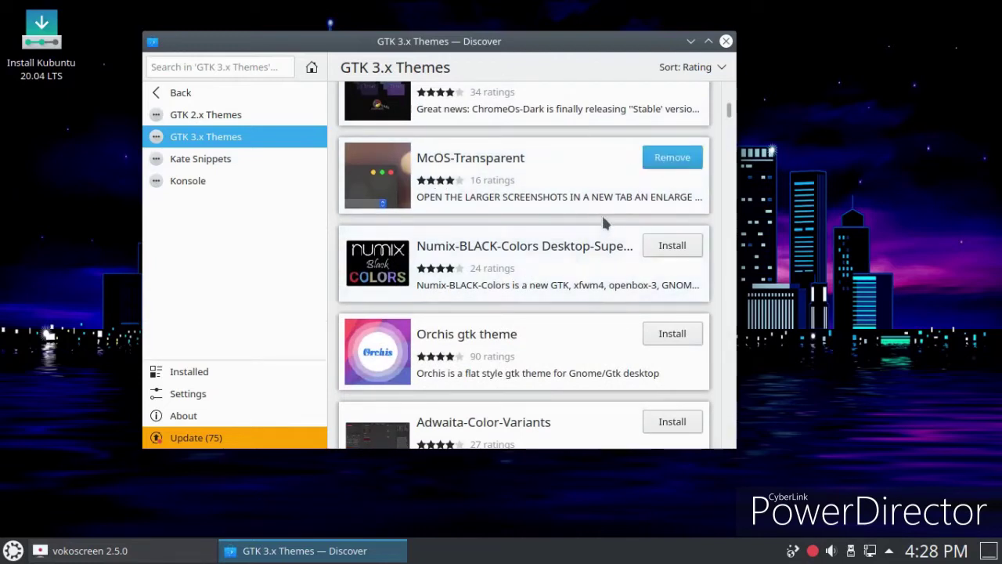
{"action": "left_click", "coordinate": [155, 93]}
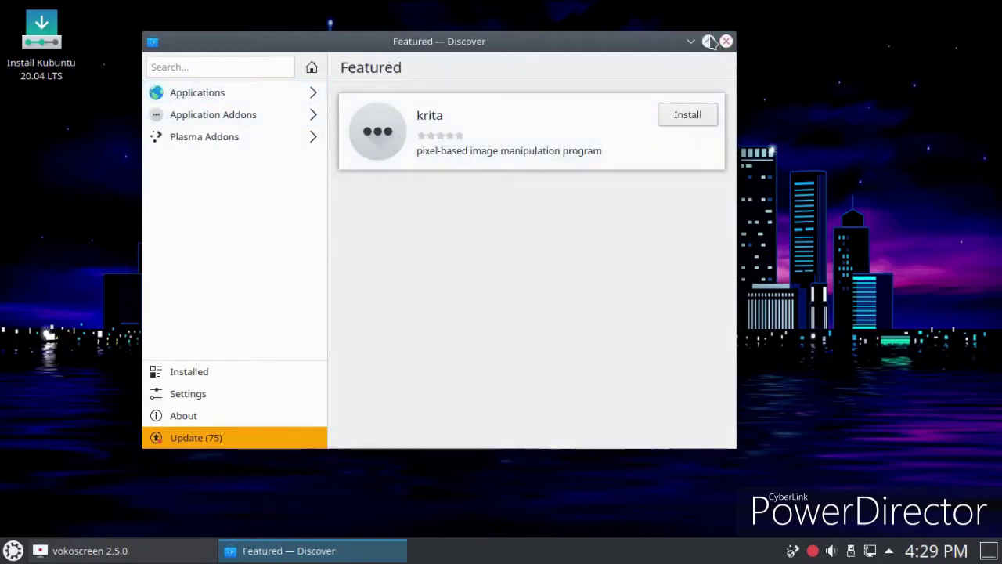
{"action": "left_click", "coordinate": [709, 40]}
{"action": "left_click", "coordinate": [992, 11]}
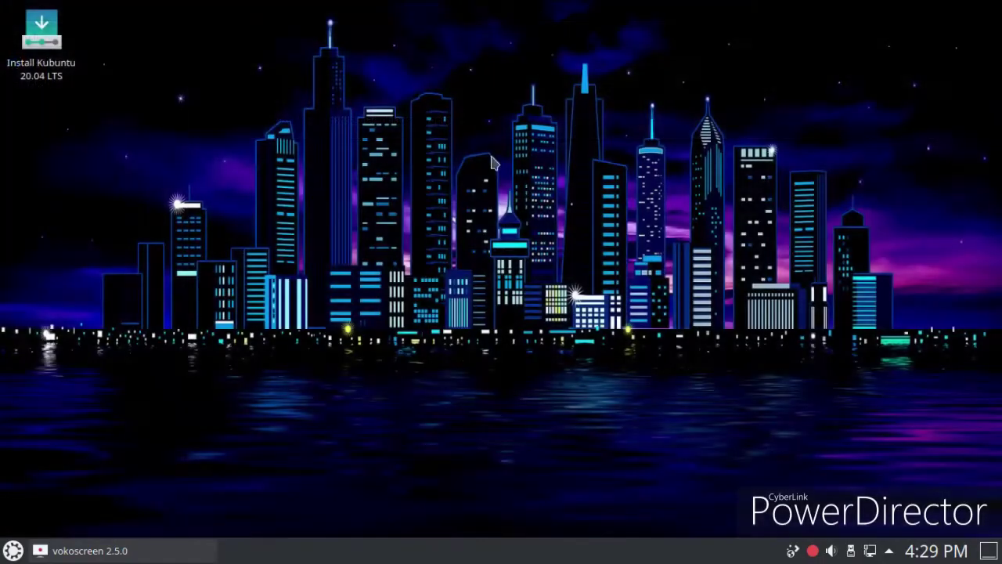
Step: Open the online wallpaper downloads from the desktop's wallpaper settings and browse the available wallpapers
{"action": "right_click", "coordinate": [278, 260]}
{"action": "left_click", "coordinate": [336, 533]}
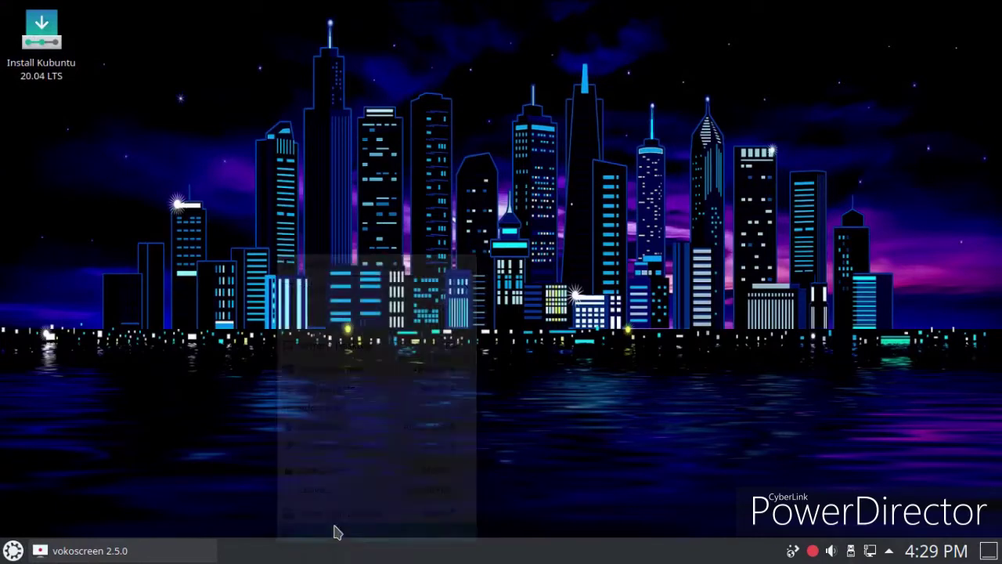
{"action": "scroll", "coordinate": [360, 298], "scroll_direction": "down", "scroll_amount": 1}
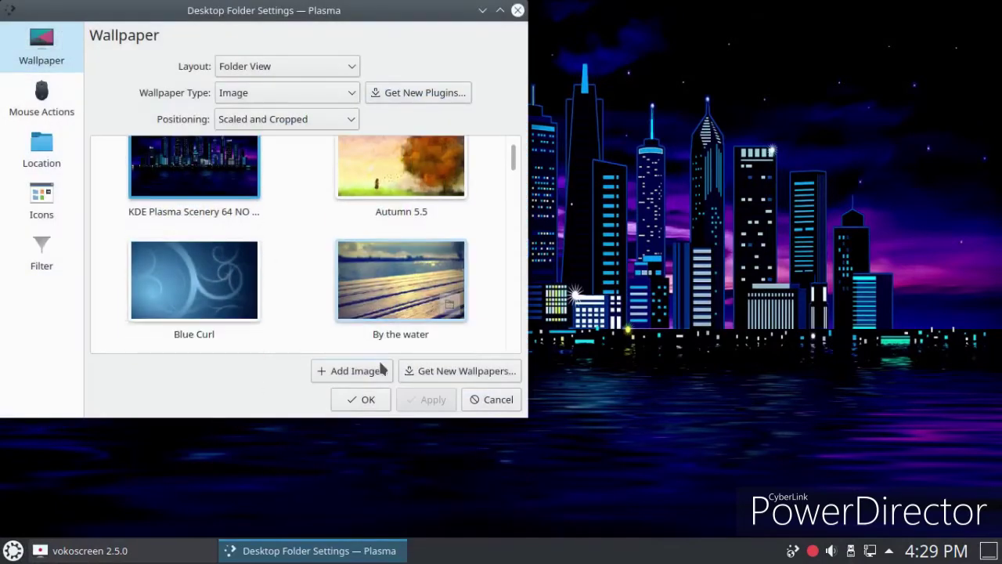
{"action": "left_click", "coordinate": [411, 372]}
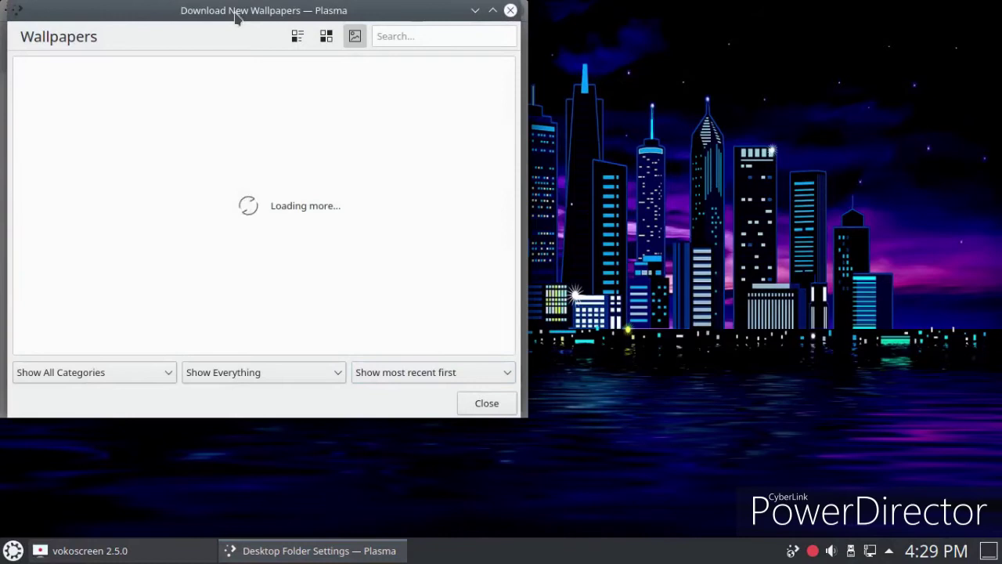
{"action": "scroll", "coordinate": [356, 157], "scroll_direction": "down", "scroll_amount": 3}
{"action": "scroll", "coordinate": [352, 164], "scroll_direction": "down", "scroll_amount": 10}
{"action": "scroll", "coordinate": [344, 170], "scroll_direction": "down", "scroll_amount": 10}
{"action": "scroll", "coordinate": [339, 174], "scroll_direction": "down", "scroll_amount": 10}
{"action": "scroll", "coordinate": [332, 175], "scroll_direction": "down", "scroll_amount": 5}
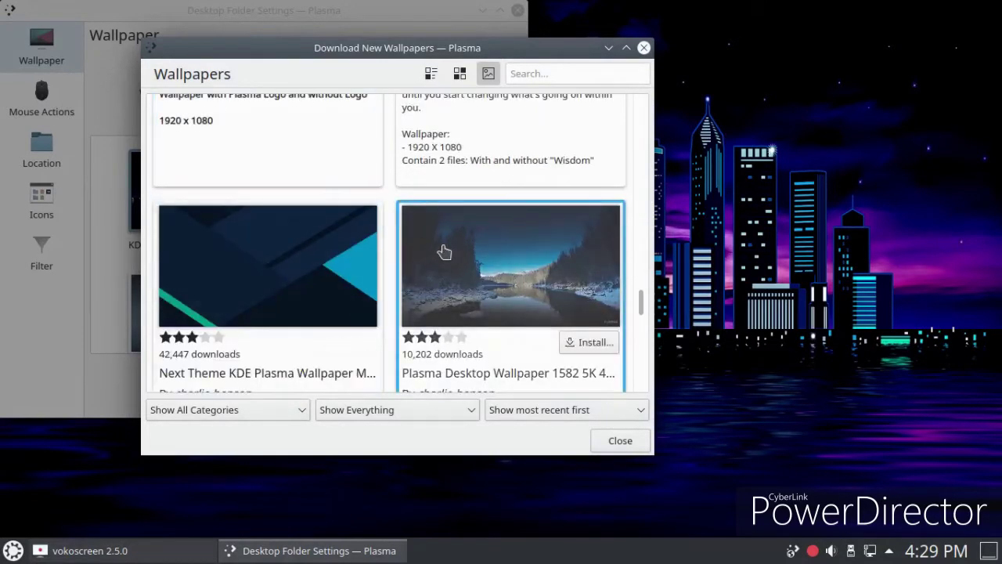
Step: Preview the images of Plasma Desktop Wallpaper 1582 5K 4K HD and return to the wallpaper list
{"action": "left_click", "coordinate": [444, 251]}
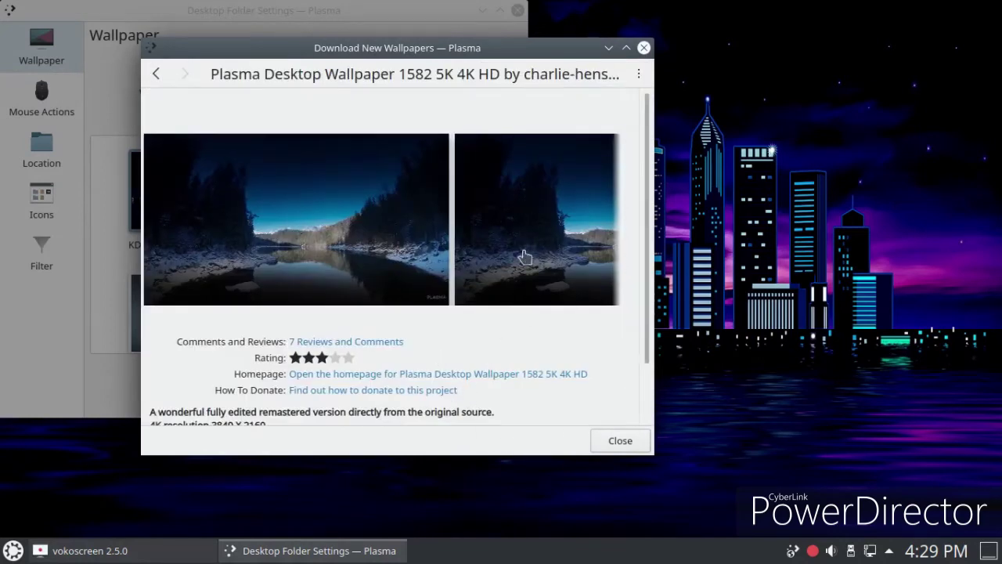
{"action": "left_click", "coordinate": [371, 223]}
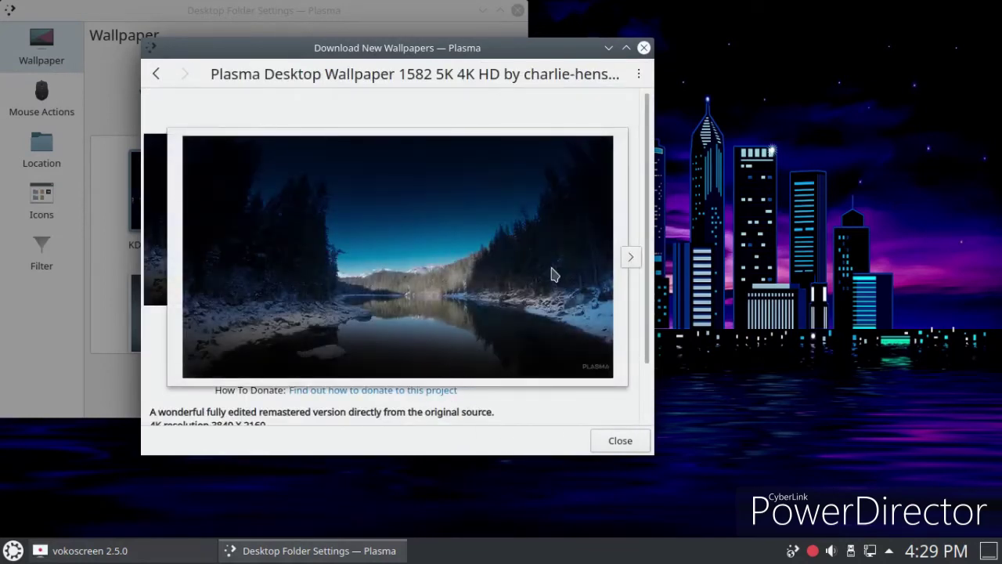
{"action": "left_click", "coordinate": [651, 258]}
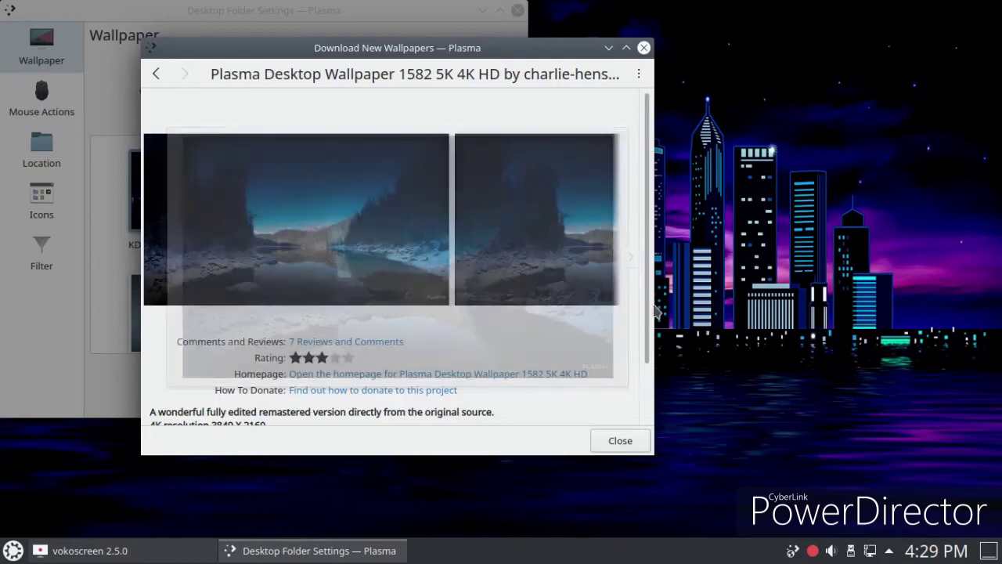
{"action": "left_click", "coordinate": [297, 185]}
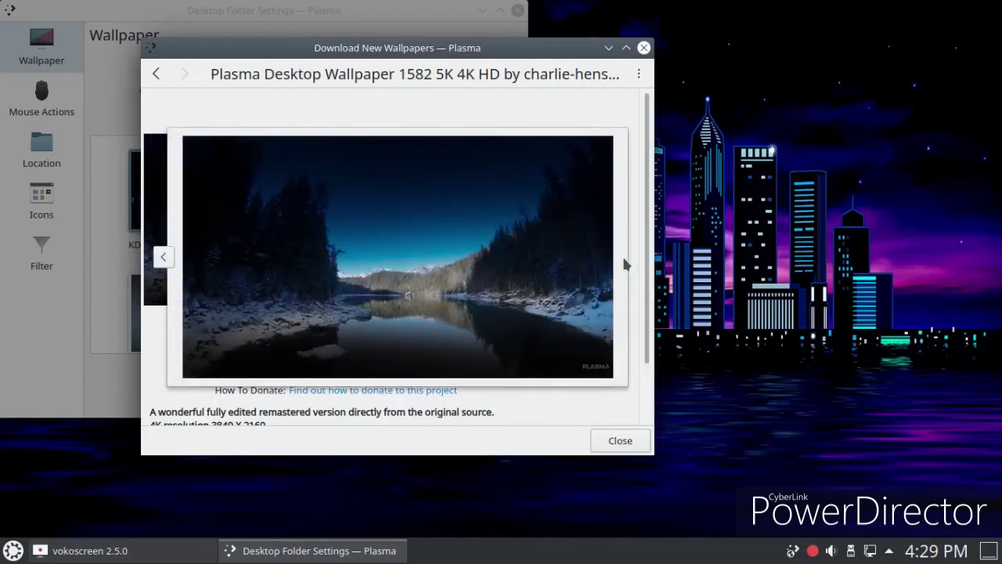
{"action": "left_click", "coordinate": [624, 444]}
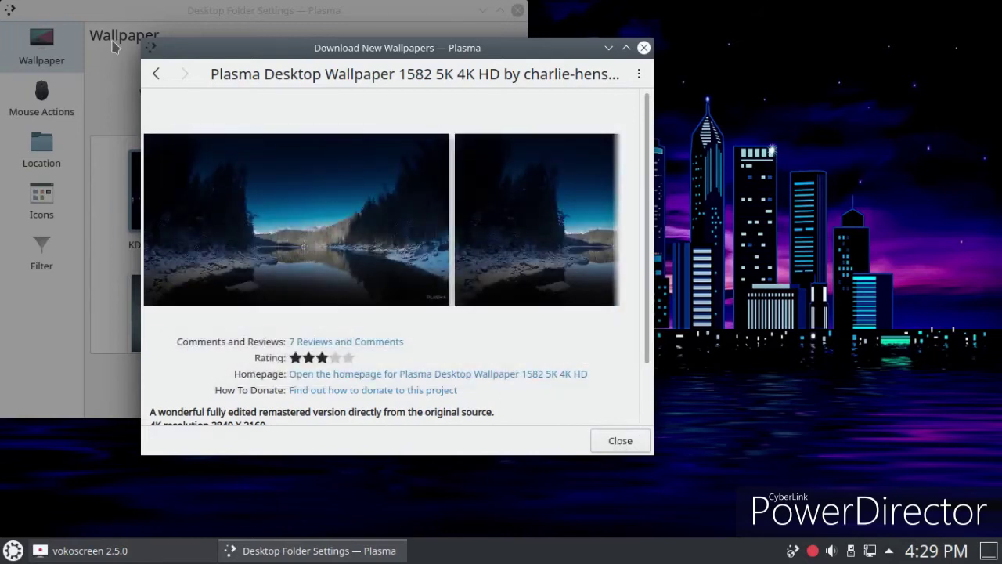
{"action": "left_click", "coordinate": [155, 74]}
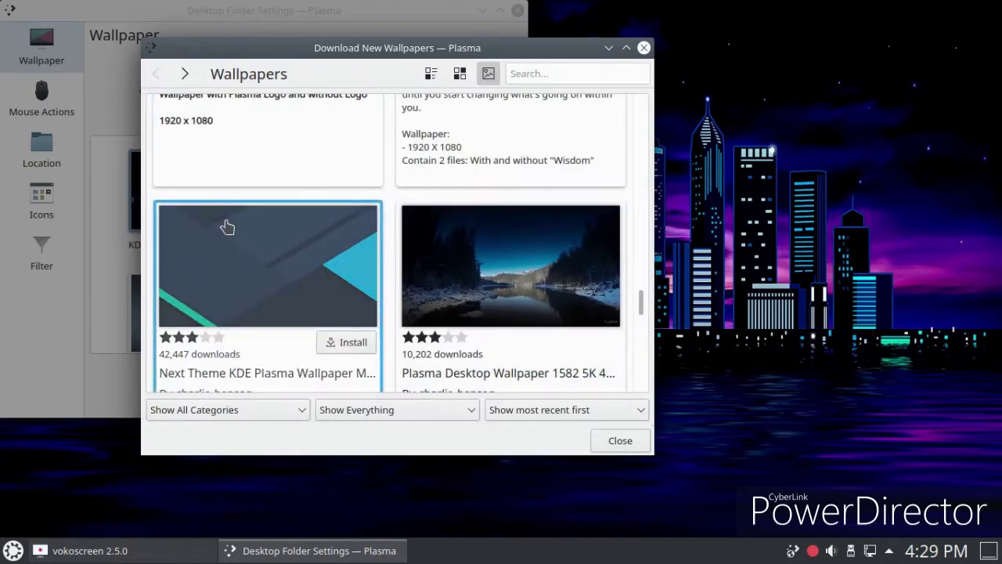
Step: Install Next Theme KDE Wallpaper Material Version.png from its details page and close the wallpaper download window
{"action": "left_click", "coordinate": [227, 227]}
{"action": "scroll", "coordinate": [438, 273], "scroll_direction": "down", "scroll_amount": 1}
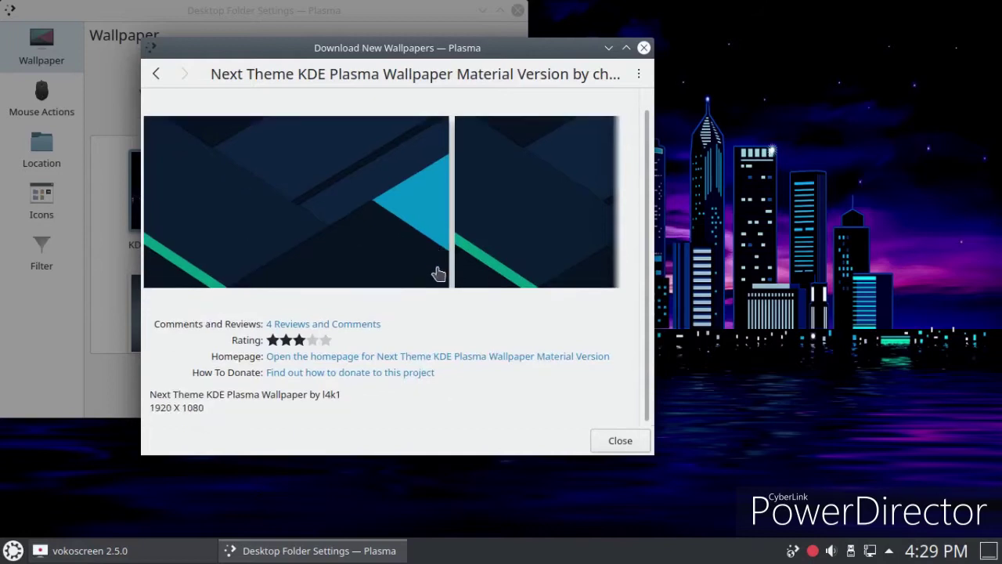
{"action": "scroll", "coordinate": [438, 273], "scroll_direction": "up", "scroll_amount": 1}
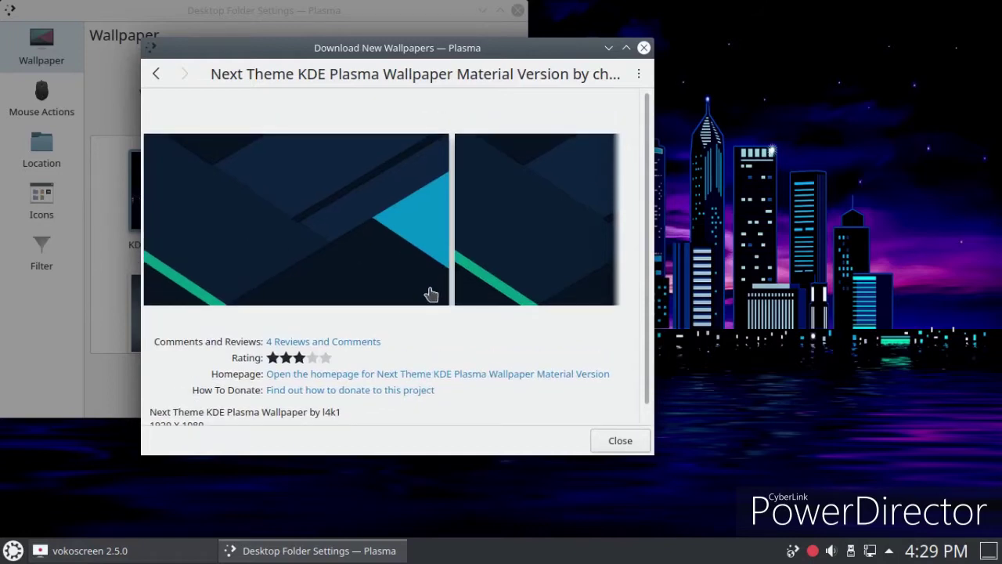
{"action": "left_click", "coordinate": [627, 48]}
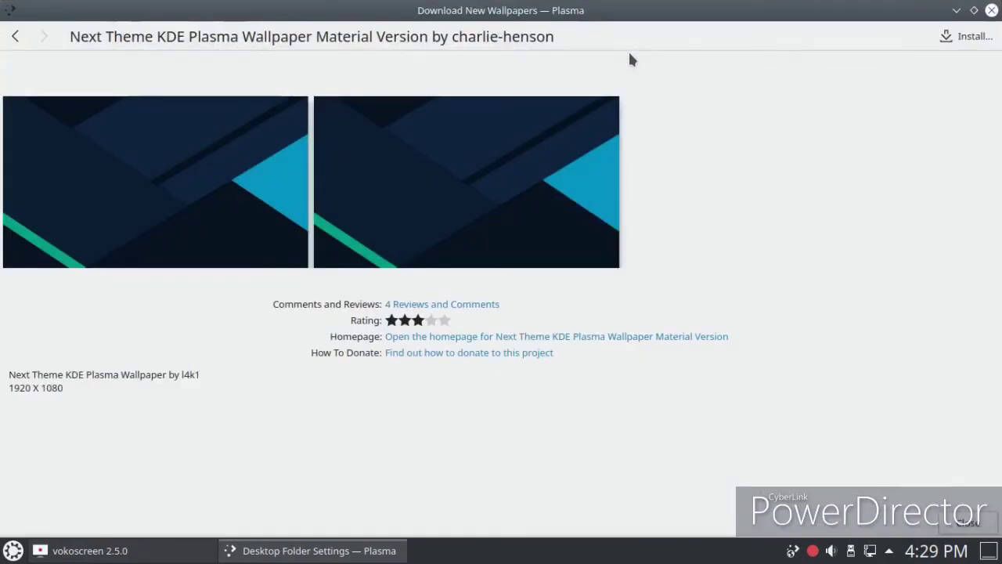
{"action": "left_click", "coordinate": [971, 37]}
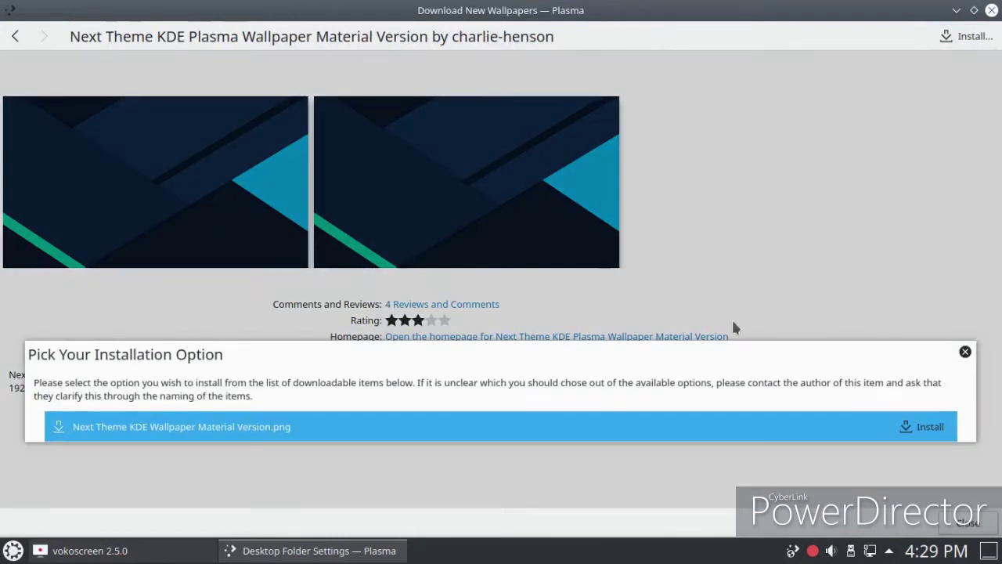
{"action": "left_click", "coordinate": [930, 427]}
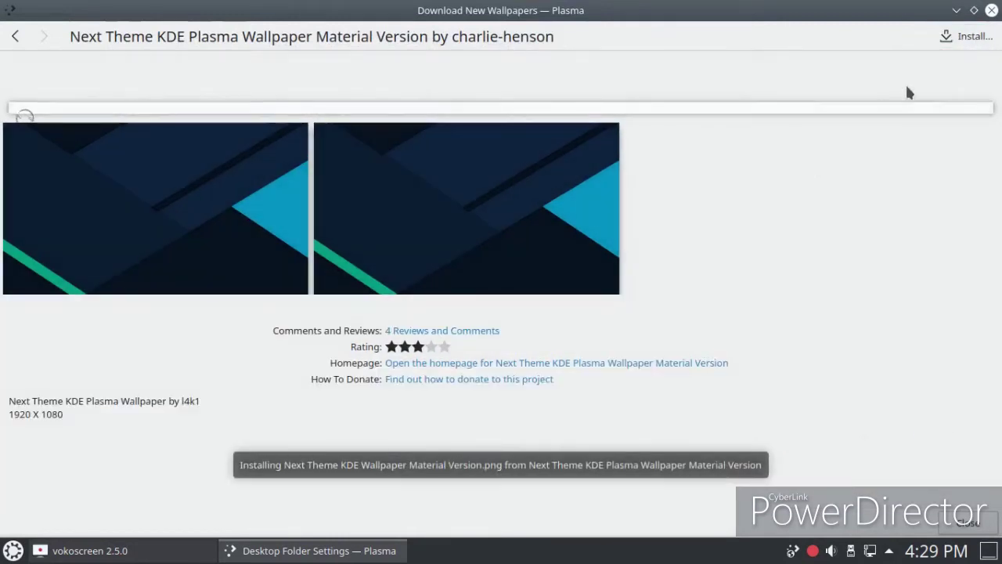
{"action": "left_click", "coordinate": [992, 10]}
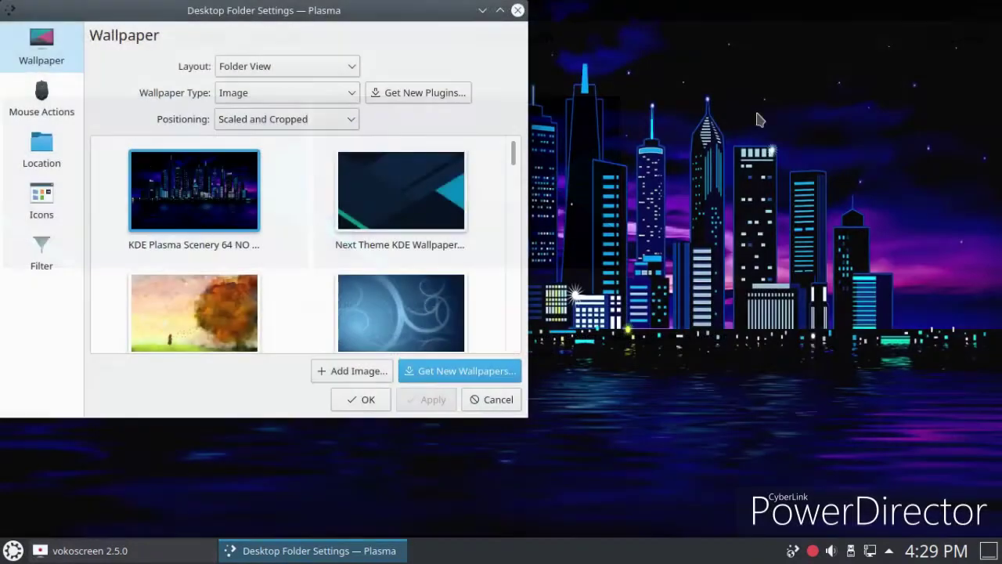
Step: Apply the Next Theme KDE Wallpaper image as the desktop wallpaper and close the desktop settings
{"action": "left_click", "coordinate": [403, 215]}
{"action": "left_click", "coordinate": [429, 401]}
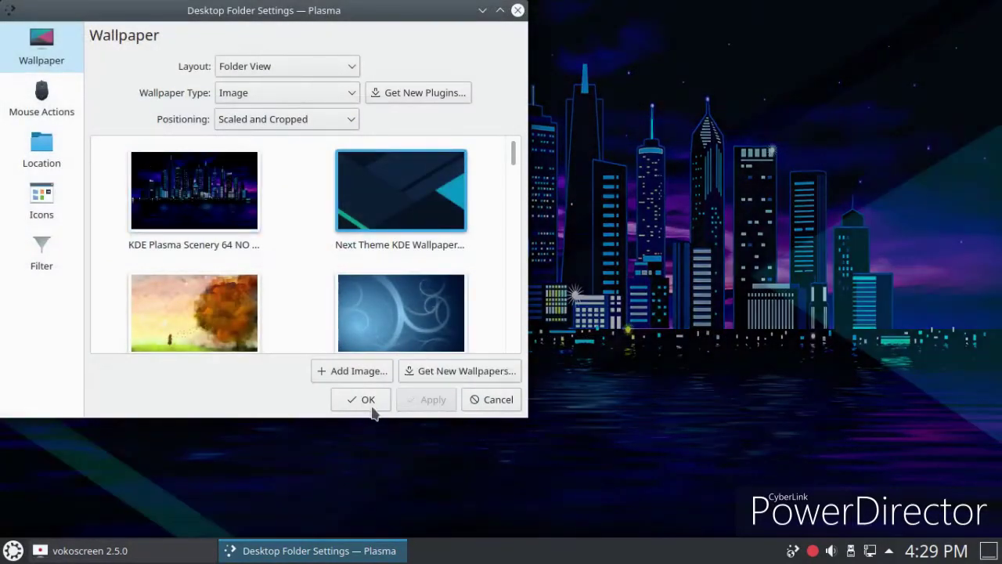
{"action": "left_click", "coordinate": [364, 401]}
Step: Switch the panel's application launcher to the Application Menu alternative
{"action": "left_click", "coordinate": [12, 551]}
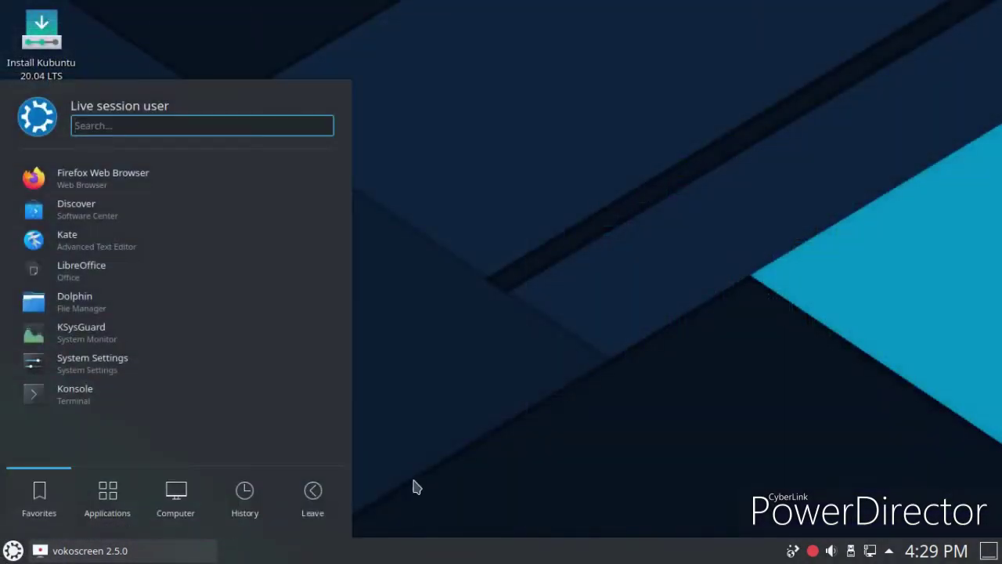
{"action": "left_click", "coordinate": [12, 531]}
{"action": "right_click", "coordinate": [14, 551]}
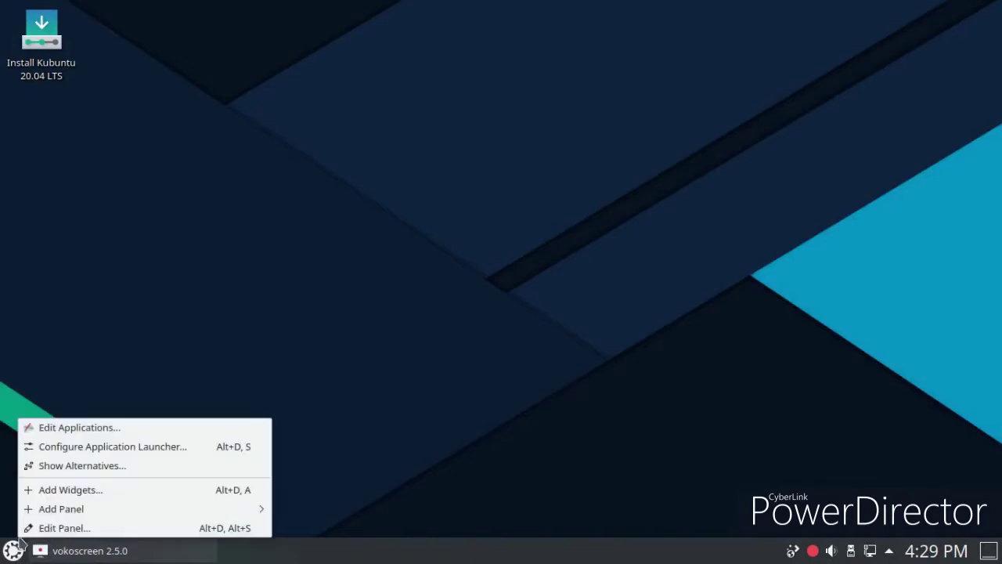
{"action": "left_click", "coordinate": [38, 464]}
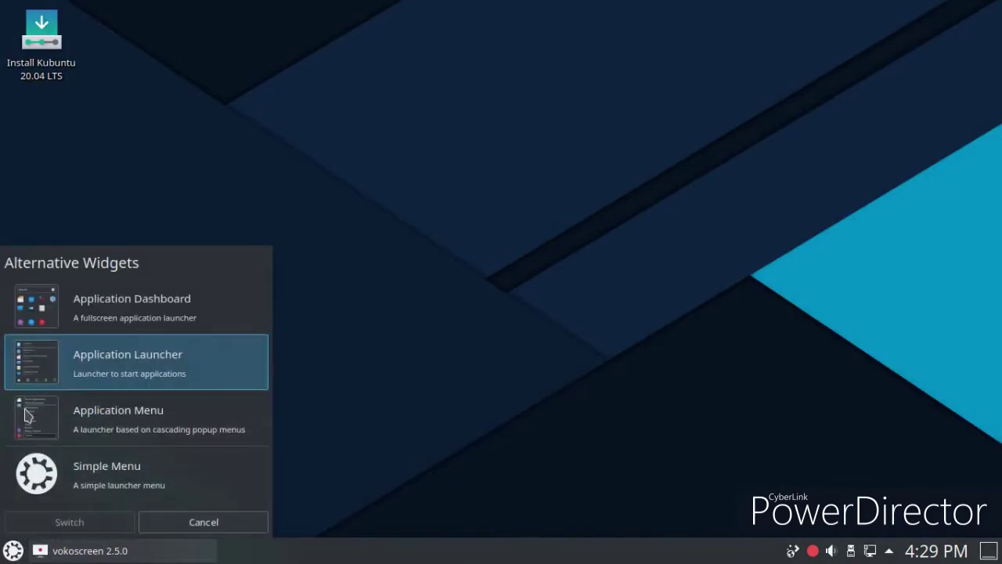
{"action": "left_click", "coordinate": [26, 415]}
{"action": "left_click", "coordinate": [28, 522]}
Step: Open System Settings from the launcher, shift its window toward the desktop's middle, and view the Global Theme and Plasma Style pages
{"action": "left_click", "coordinate": [13, 552]}
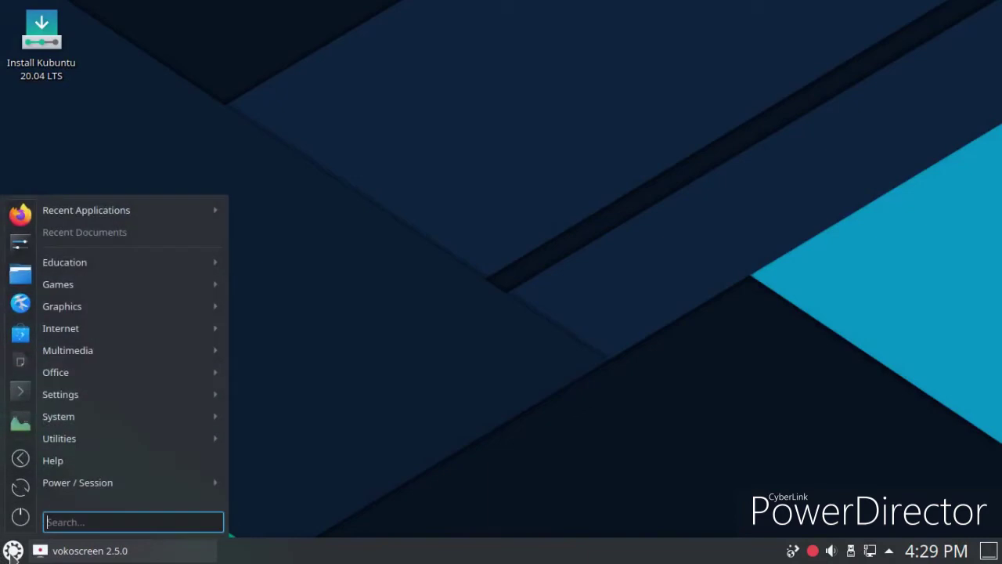
{"action": "left_click", "coordinate": [21, 243]}
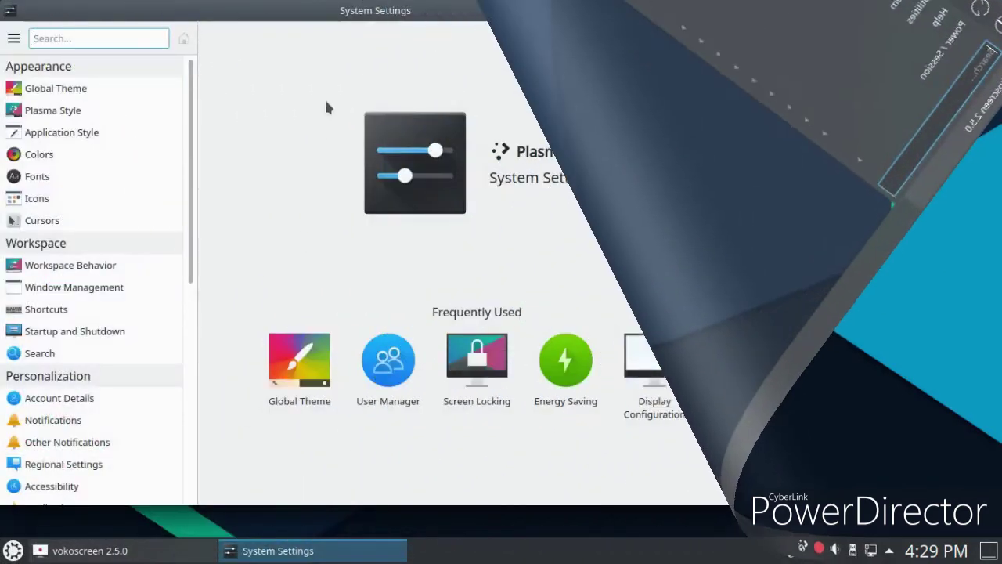
{"action": "left_click_drag", "start_coordinate": [304, 28], "coordinate": [425, 28]}
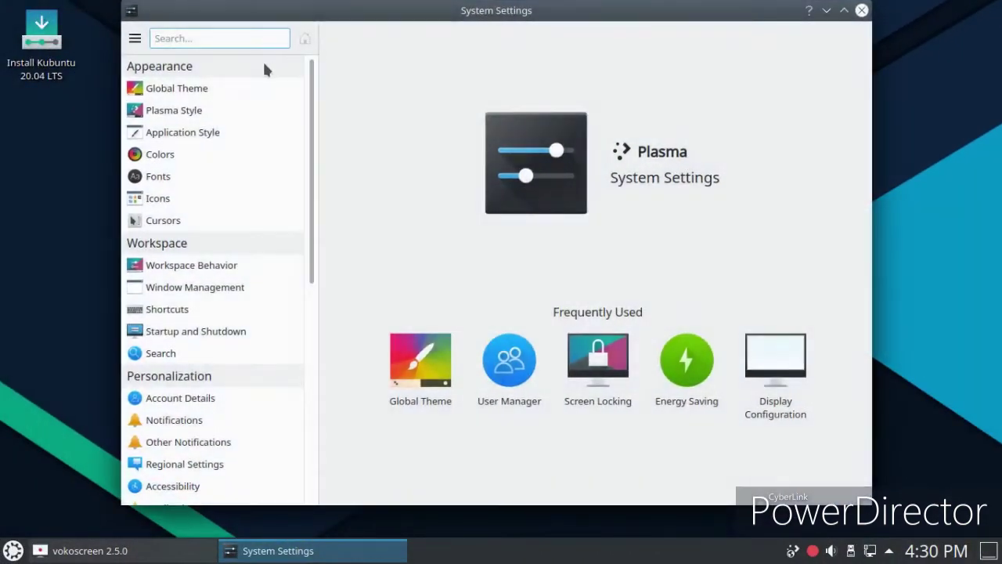
{"action": "left_click", "coordinate": [178, 97]}
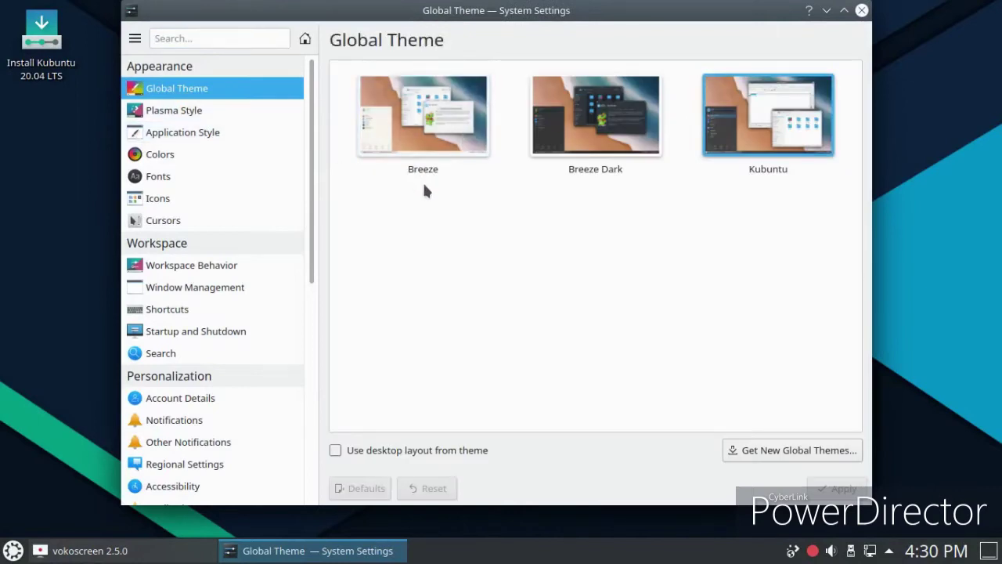
{"action": "left_click", "coordinate": [245, 108]}
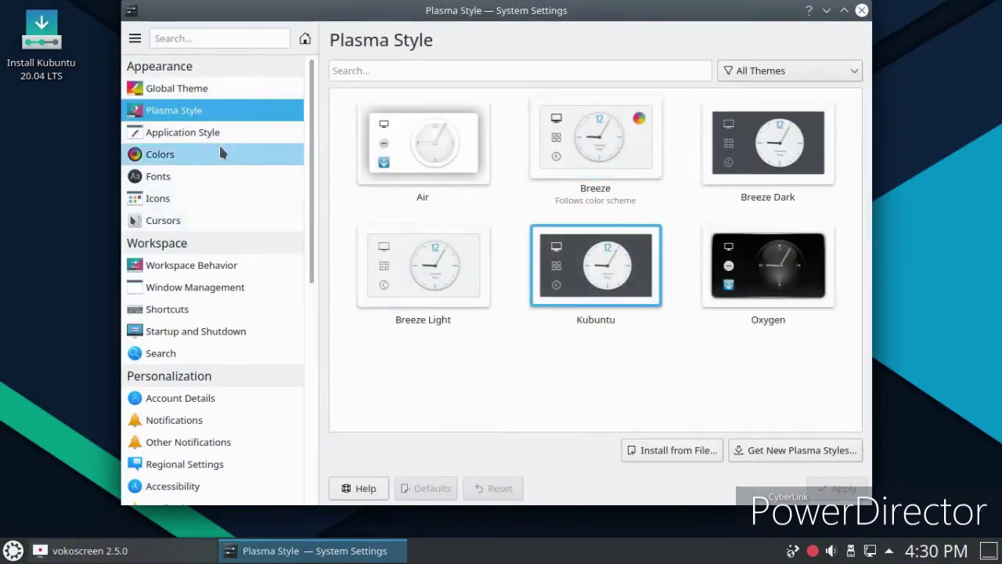
Step: Apply the Oxygen application style in the Application Style settings
{"action": "left_click", "coordinate": [219, 133]}
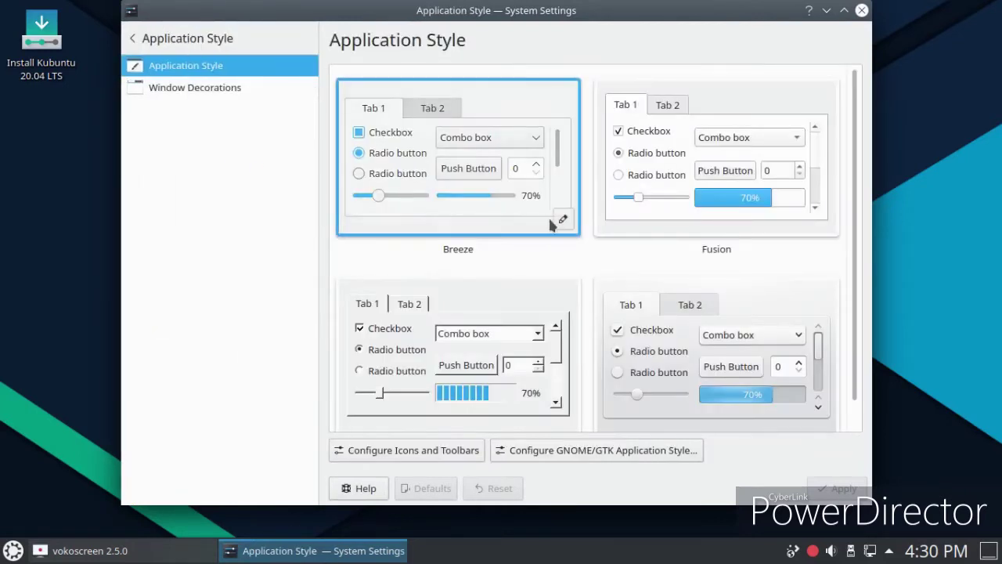
{"action": "scroll", "coordinate": [552, 223], "scroll_direction": "down", "scroll_amount": 1}
{"action": "left_click", "coordinate": [681, 282]}
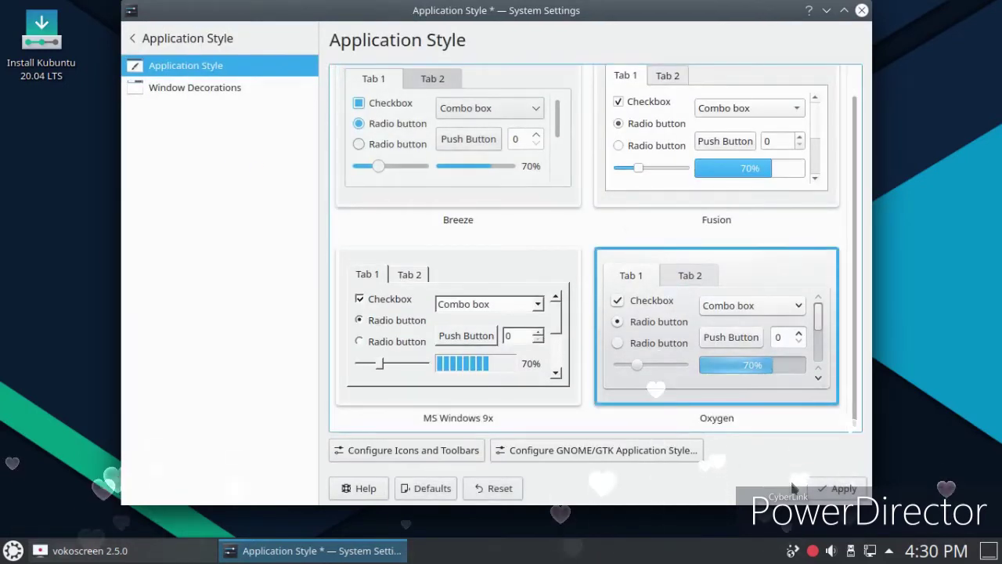
{"action": "left_click", "coordinate": [816, 489]}
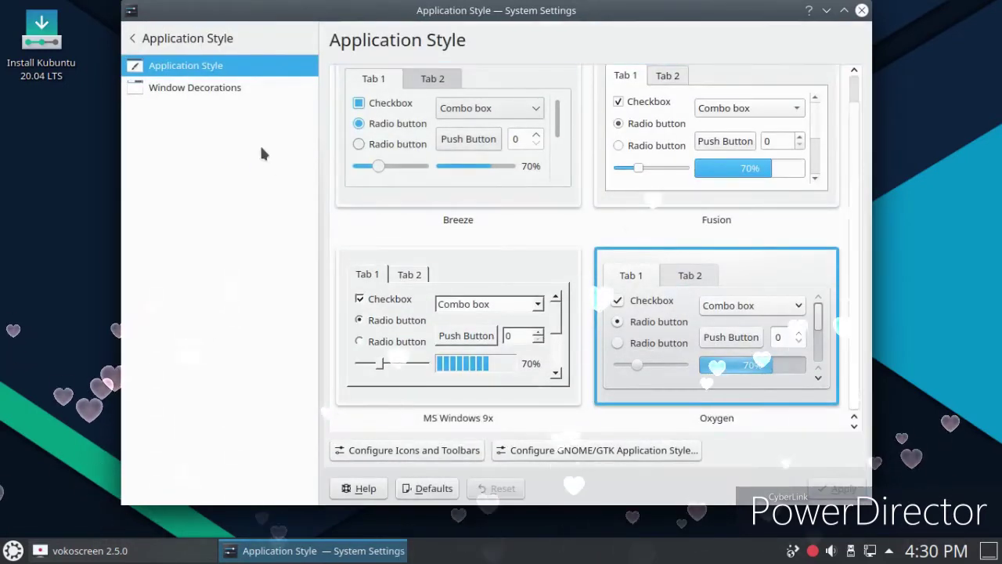
Step: Return to the main settings list and apply the Breeze Dark color scheme
{"action": "left_click", "coordinate": [132, 41]}
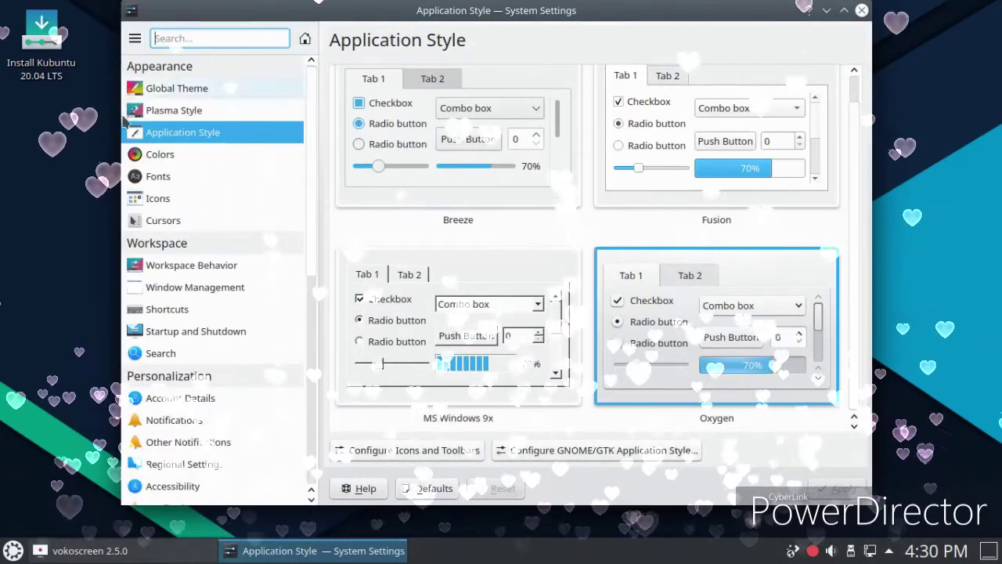
{"action": "left_click", "coordinate": [160, 157]}
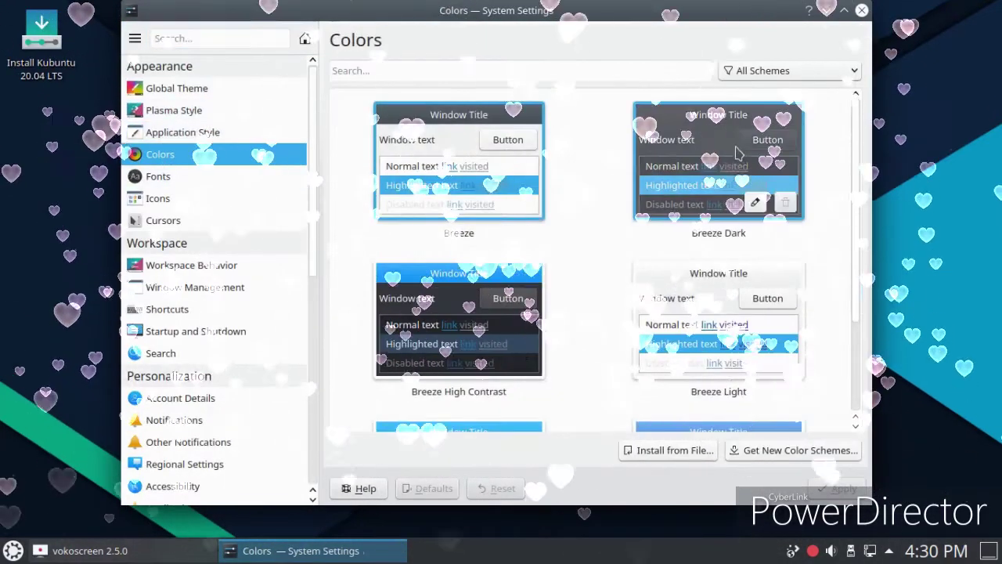
{"action": "left_click", "coordinate": [724, 184]}
{"action": "left_click", "coordinate": [838, 489]}
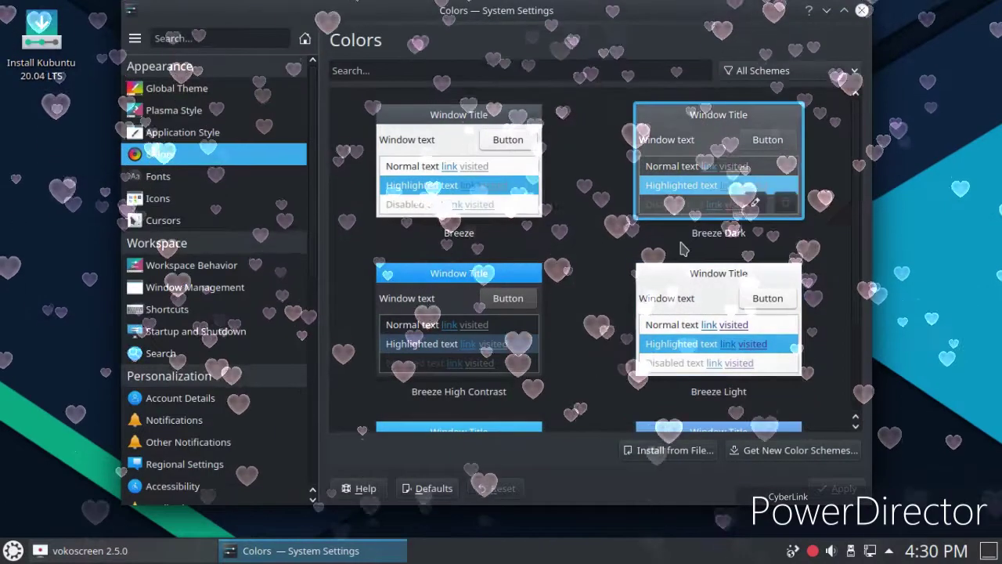
Step: Look through the remaining color schemes and the Fonts settings, ending back at the main settings list
{"action": "scroll", "coordinate": [680, 245], "scroll_direction": "down", "scroll_amount": 2}
{"action": "scroll", "coordinate": [676, 245], "scroll_direction": "down", "scroll_amount": 1}
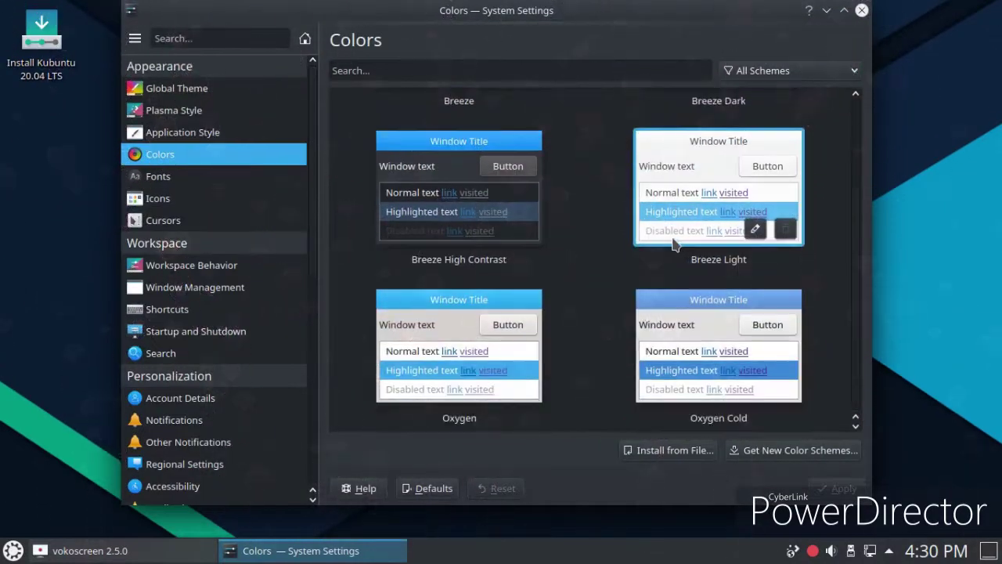
{"action": "left_click", "coordinate": [210, 180]}
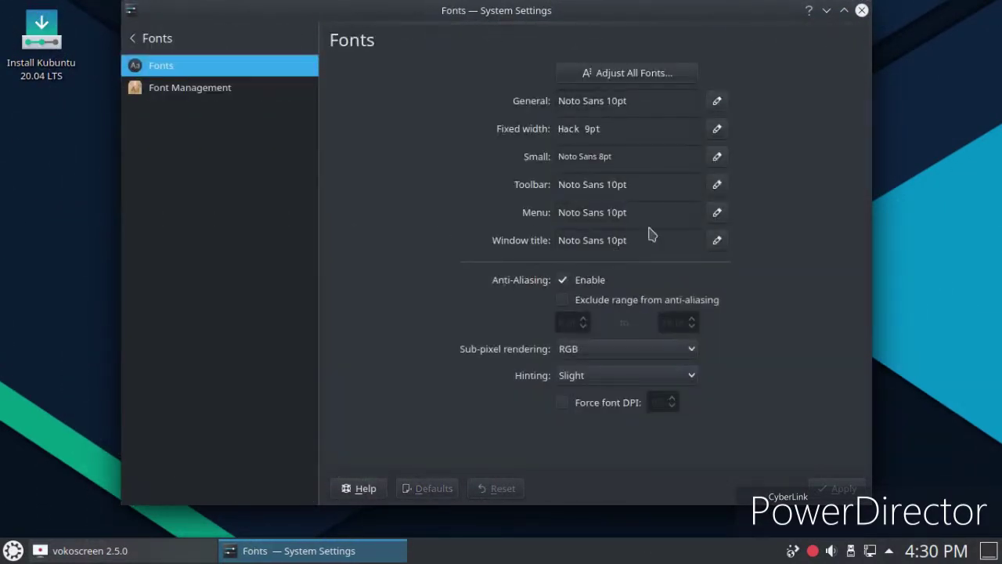
{"action": "left_click", "coordinate": [165, 46]}
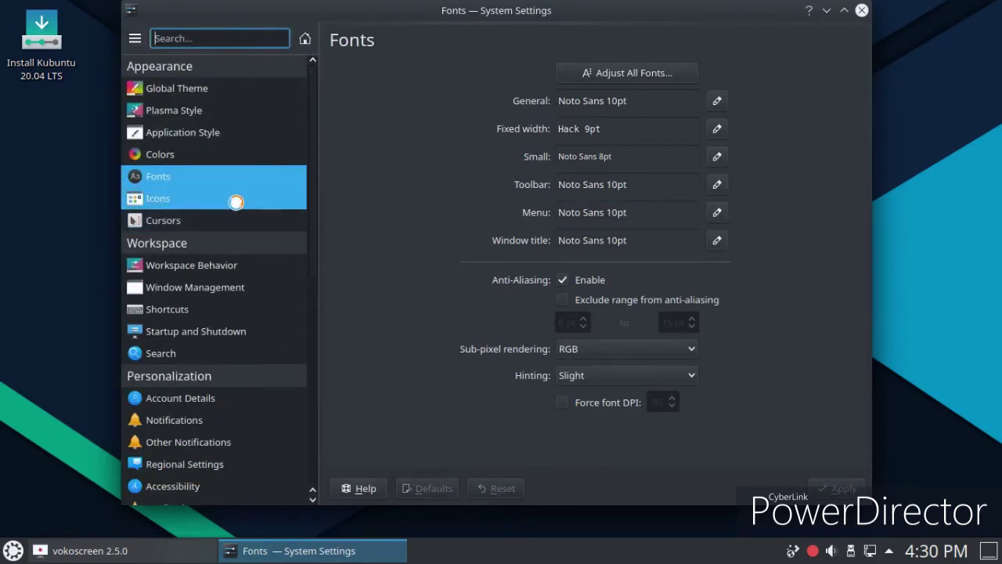
Step: Open the online icon downloads from the Icons settings and browse the available icon themes
{"action": "left_click", "coordinate": [158, 198]}
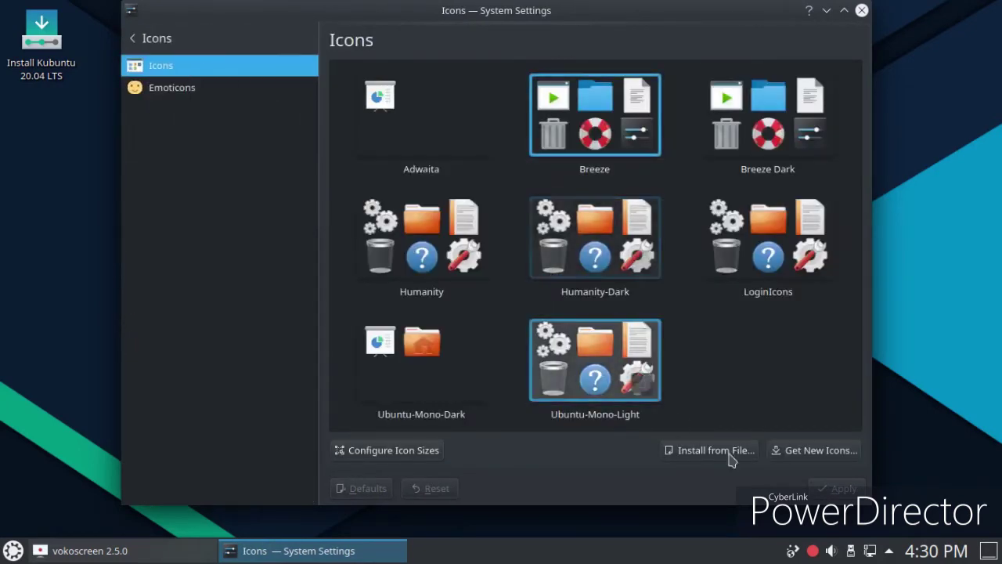
{"action": "left_click", "coordinate": [821, 450]}
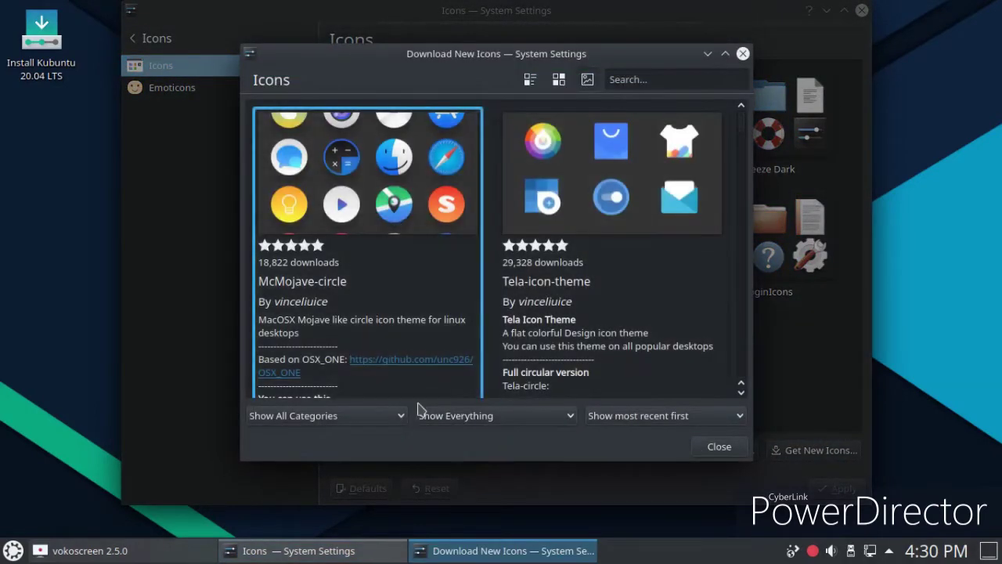
{"action": "scroll", "coordinate": [459, 267], "scroll_direction": "down", "scroll_amount": 10}
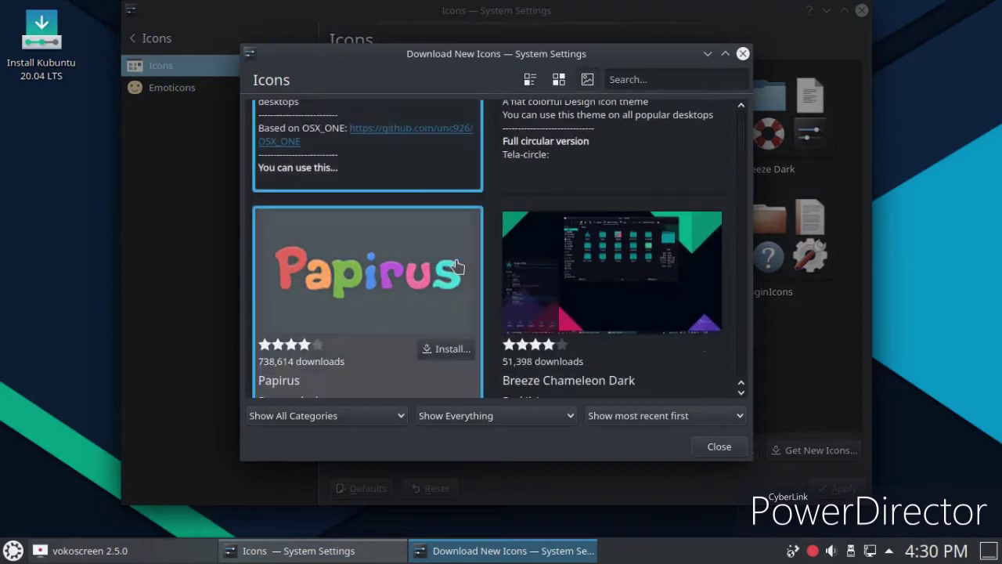
{"action": "scroll", "coordinate": [459, 267], "scroll_direction": "down", "scroll_amount": 8}
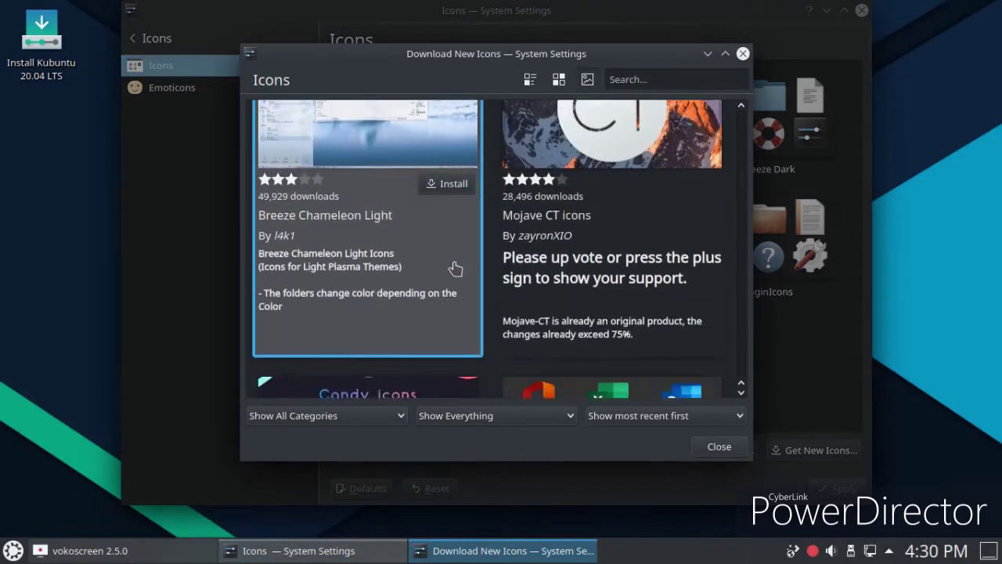
{"action": "scroll", "coordinate": [451, 269], "scroll_direction": "down", "scroll_amount": 2}
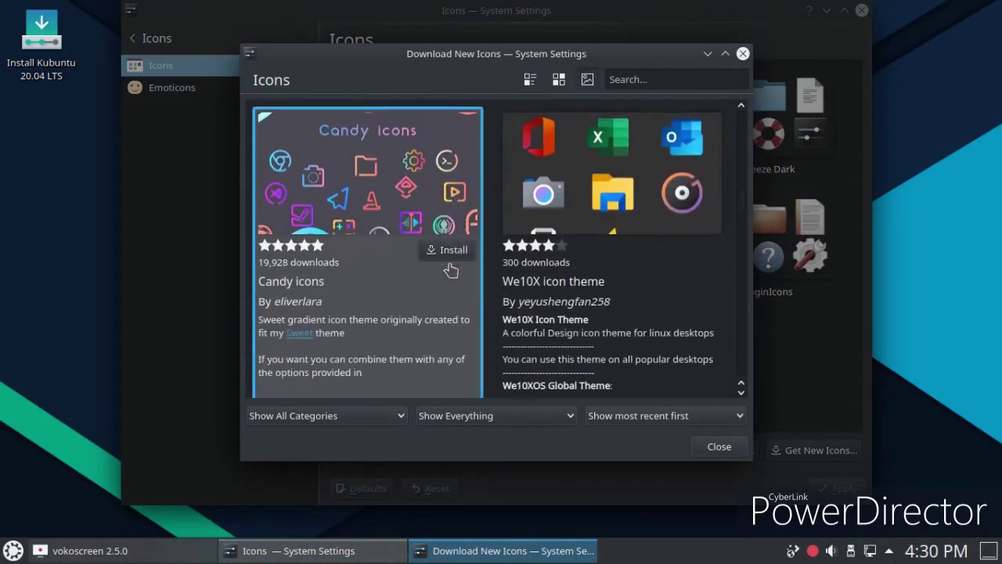
Step: Try twice to install We10X-black.tar.xz of the We10X icon theme, closing and reopening the icon downloads between attempts
{"action": "left_click", "coordinate": [682, 250]}
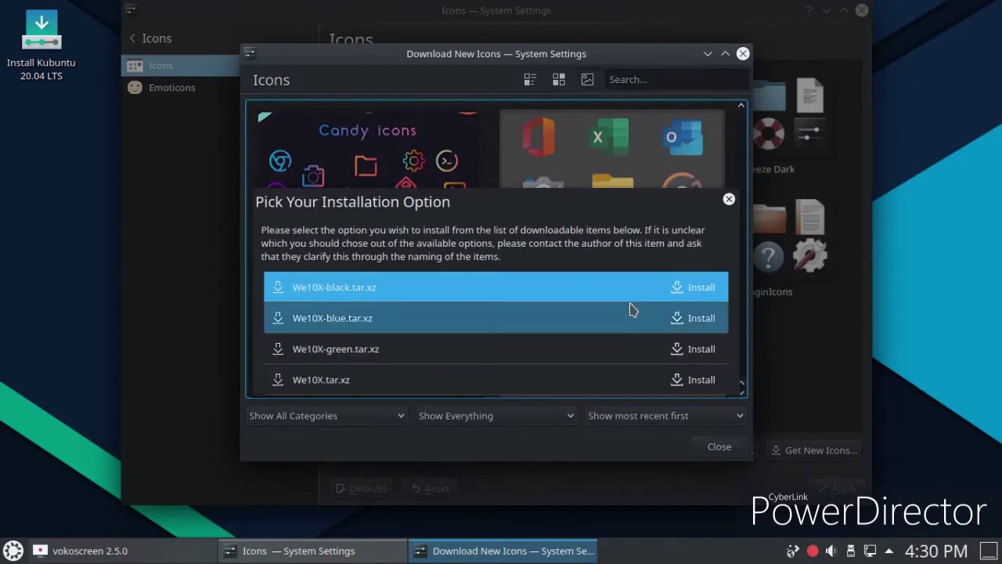
{"action": "left_click", "coordinate": [693, 290]}
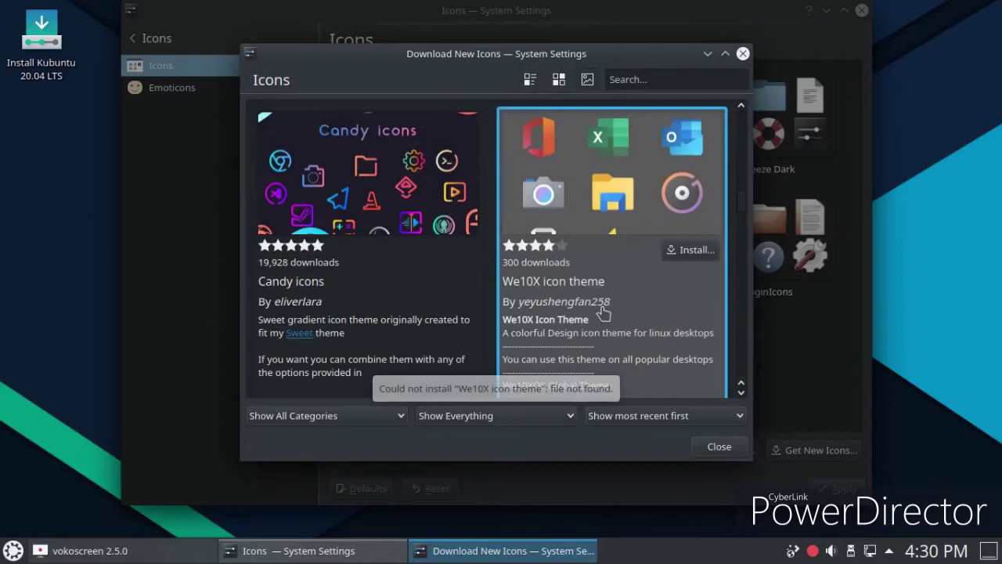
{"action": "left_click", "coordinate": [702, 448]}
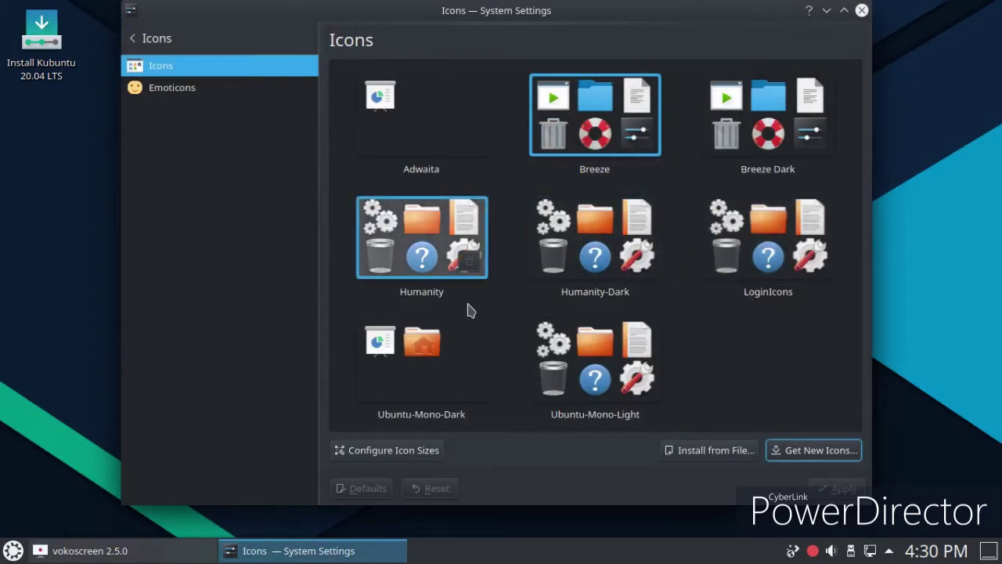
{"action": "left_click", "coordinate": [777, 448]}
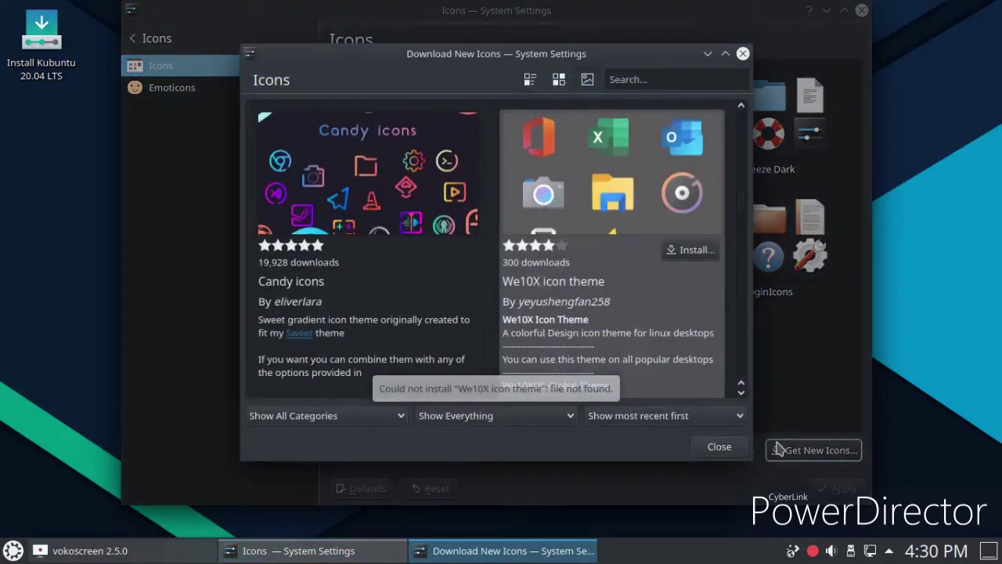
{"action": "left_click", "coordinate": [689, 250]}
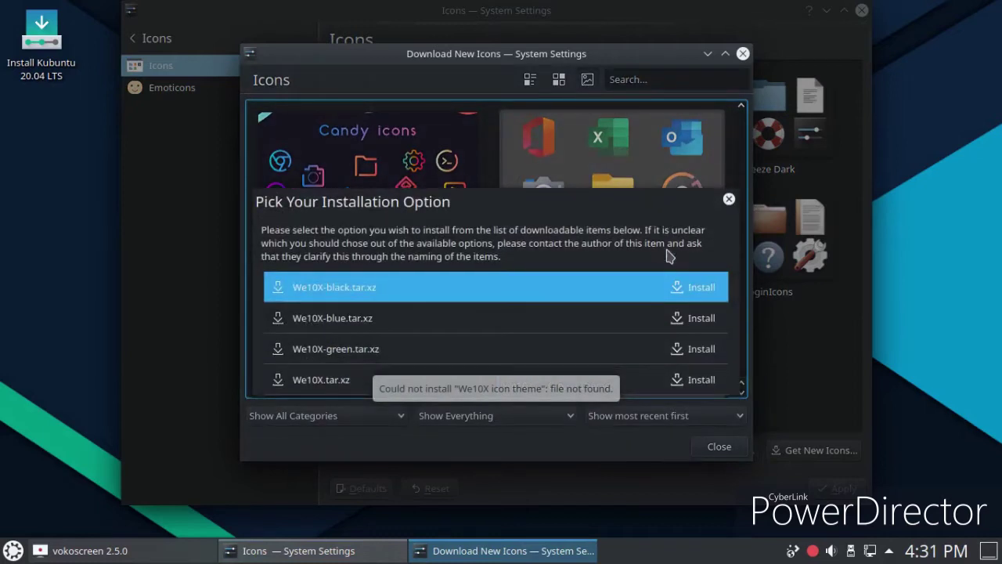
{"action": "left_click", "coordinate": [699, 290]}
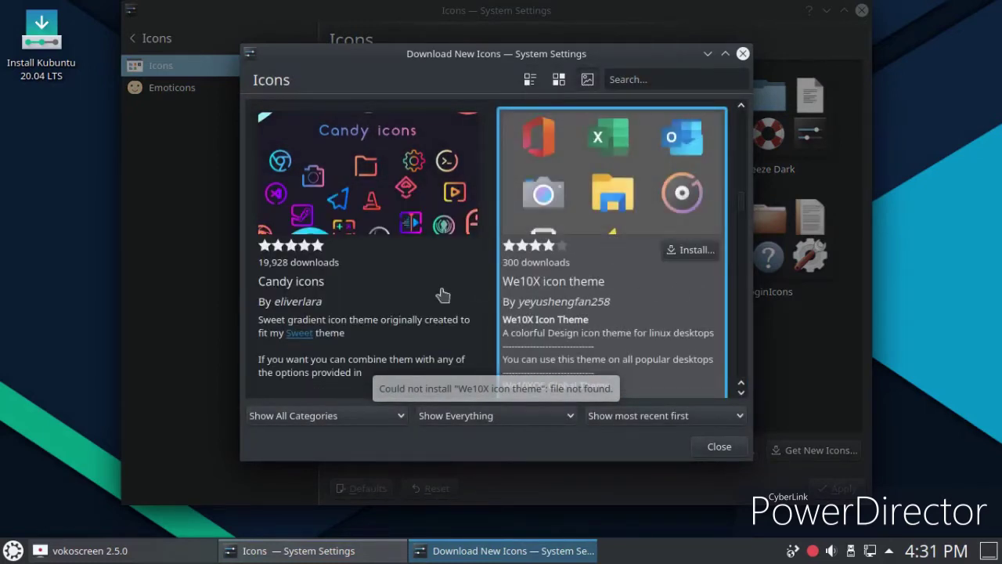
Step: Find and install the Qogir icon theme from the online downloads and close the download window
{"action": "scroll", "coordinate": [367, 313], "scroll_direction": "down", "scroll_amount": 1}
{"action": "scroll", "coordinate": [445, 322], "scroll_direction": "down", "scroll_amount": 3}
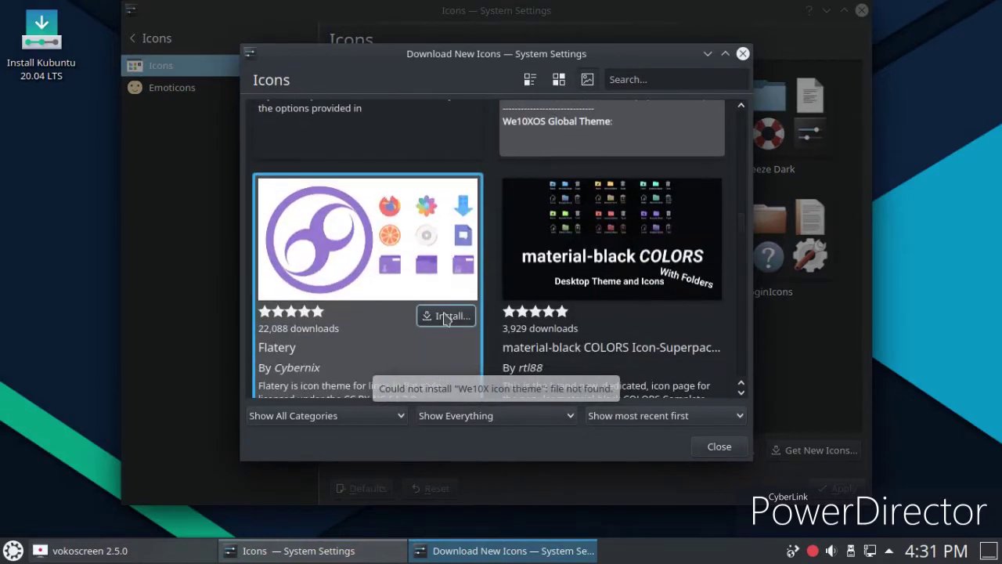
{"action": "scroll", "coordinate": [661, 216], "scroll_direction": "down", "scroll_amount": 1}
{"action": "scroll", "coordinate": [660, 216], "scroll_direction": "down", "scroll_amount": 3}
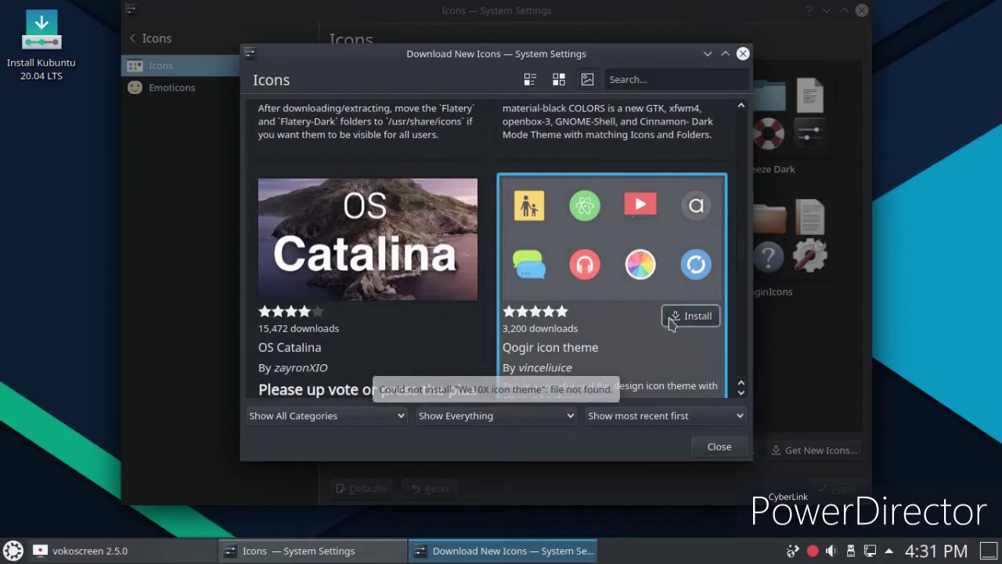
{"action": "left_click", "coordinate": [676, 318]}
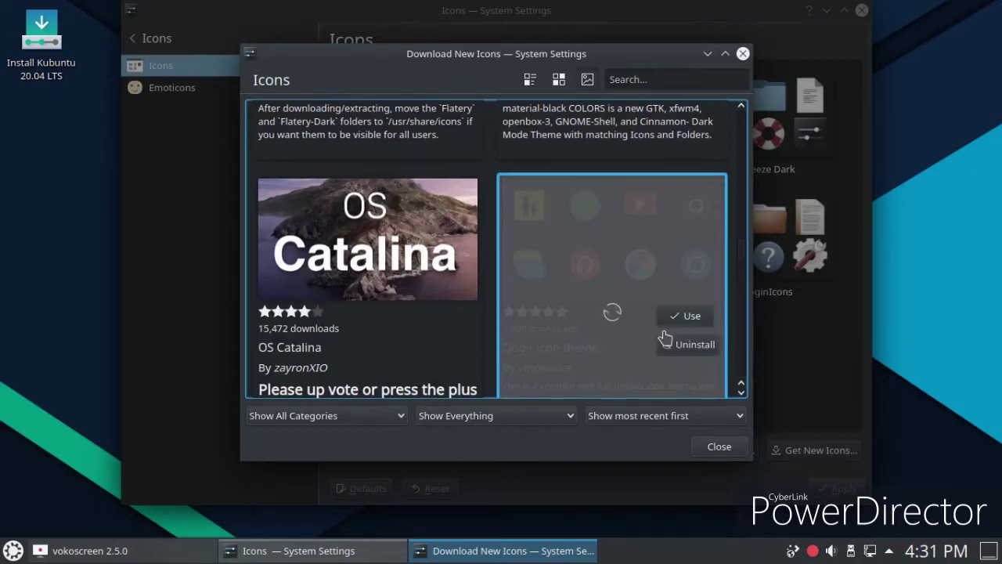
{"action": "left_click", "coordinate": [712, 444]}
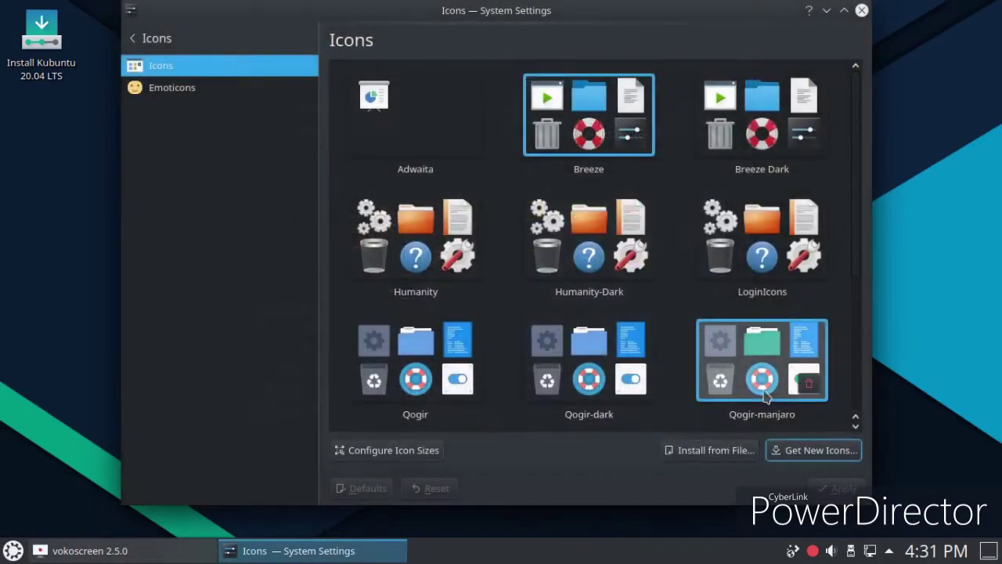
Step: Apply the Qogir-dark icon theme and open the application launcher to view its icons
{"action": "left_click", "coordinate": [610, 382]}
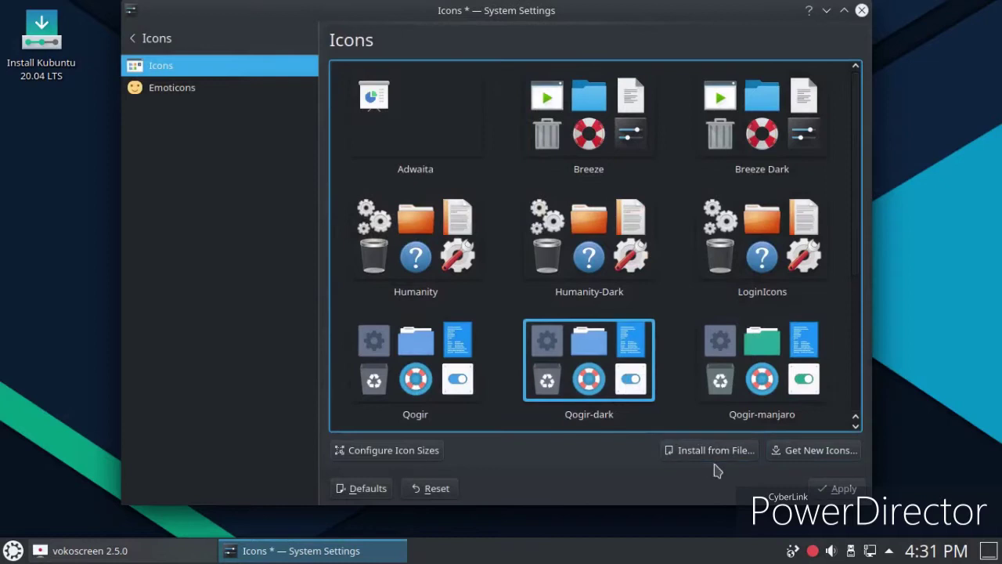
{"action": "left_click", "coordinate": [824, 483]}
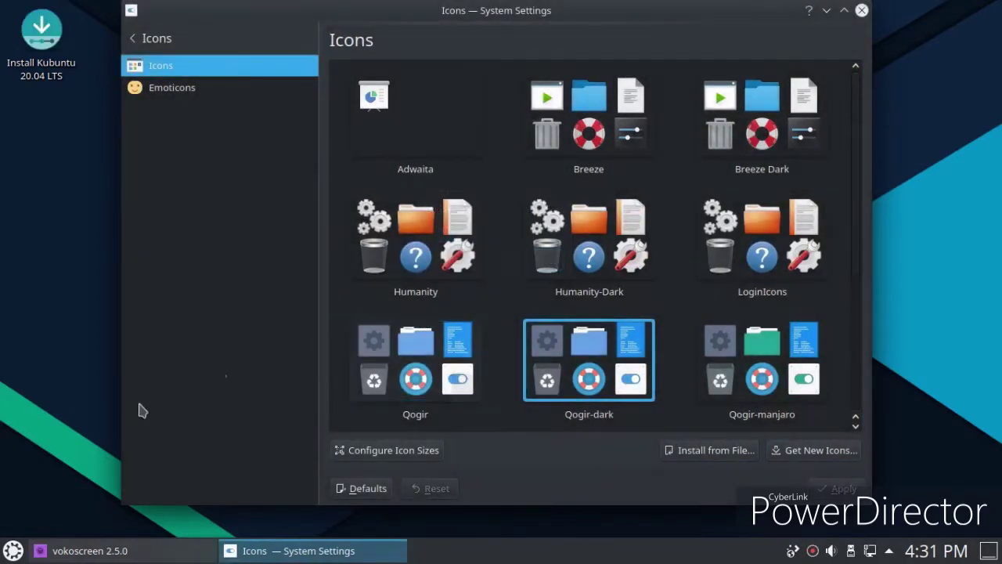
{"action": "left_click", "coordinate": [13, 551]}
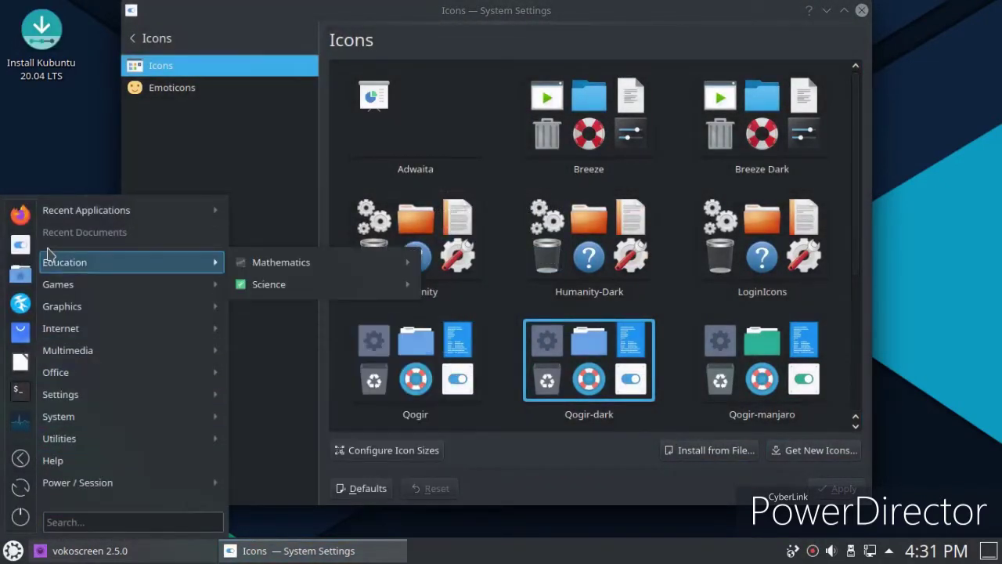
Step: Apply the Qogir-manjaro icon theme, check its icons in the application launcher, and close the launcher
{"action": "left_click", "coordinate": [742, 382]}
{"action": "left_click", "coordinate": [837, 488]}
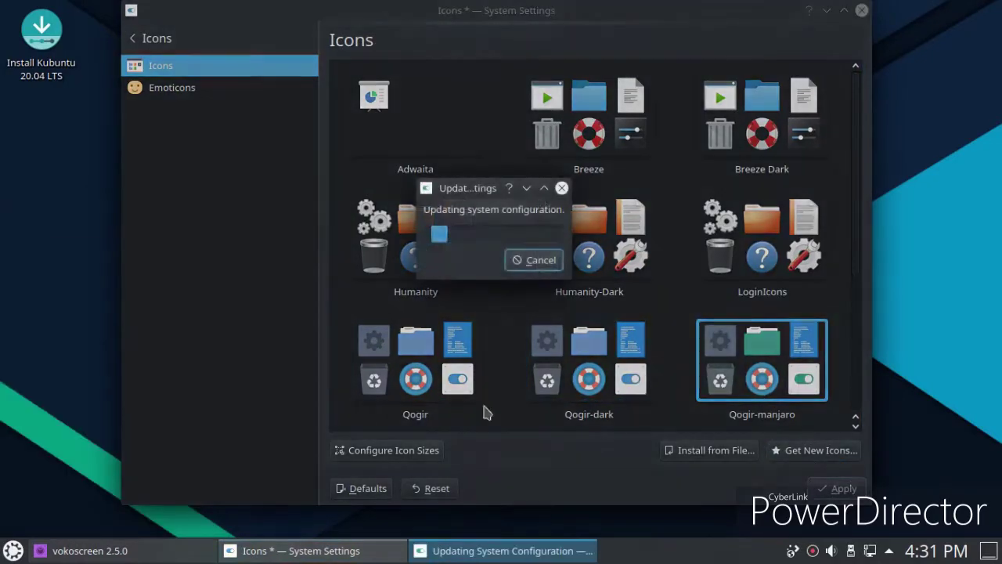
{"action": "left_click", "coordinate": [13, 551]}
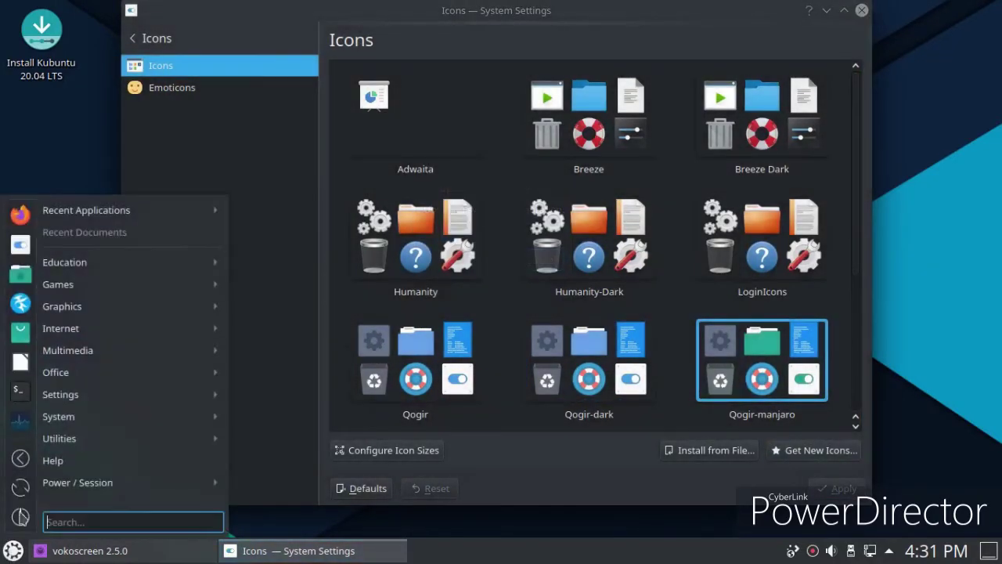
{"action": "left_click", "coordinate": [41, 138]}
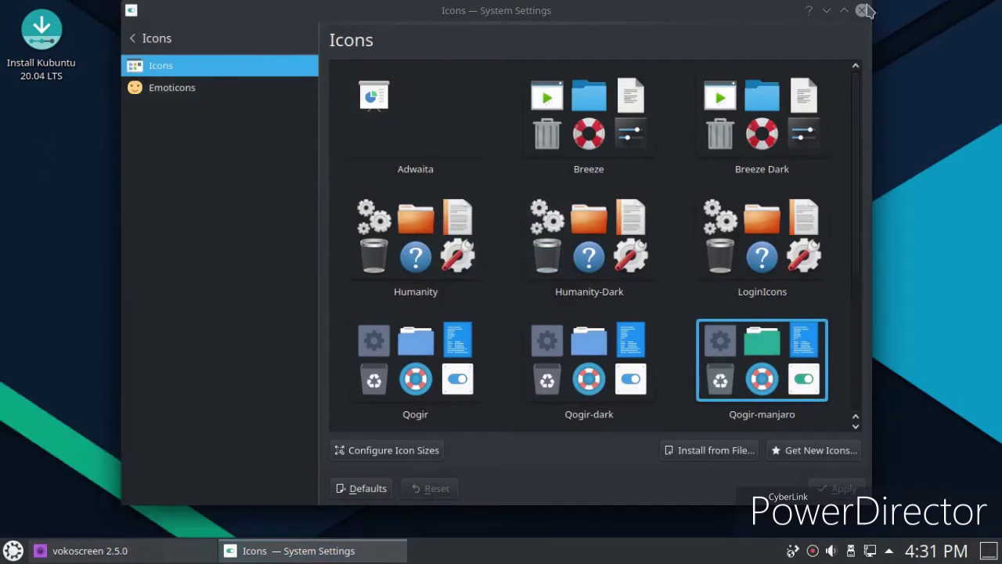
Step: View the Workspace Behavior settings and the KWin Scripts and Window Rules pages of Window Management, and return to the main settings list
{"action": "left_click", "coordinate": [154, 41]}
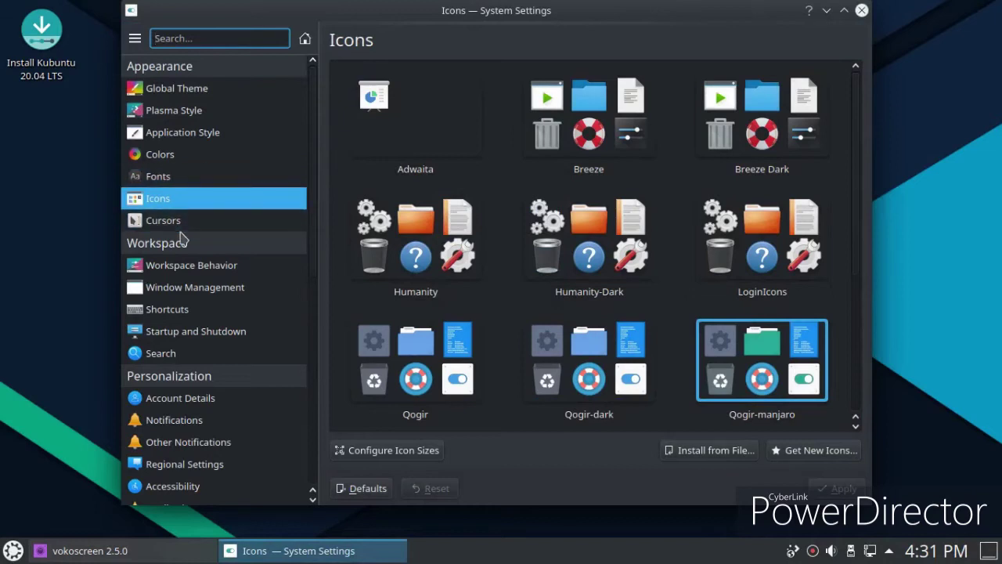
{"action": "left_click", "coordinate": [185, 265]}
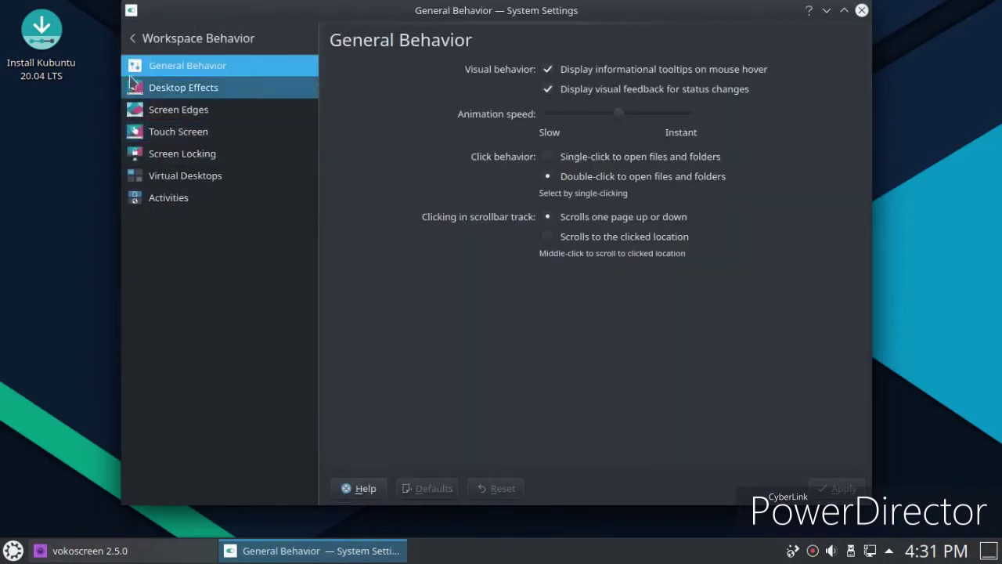
{"action": "left_click", "coordinate": [138, 39]}
{"action": "left_click", "coordinate": [185, 286]}
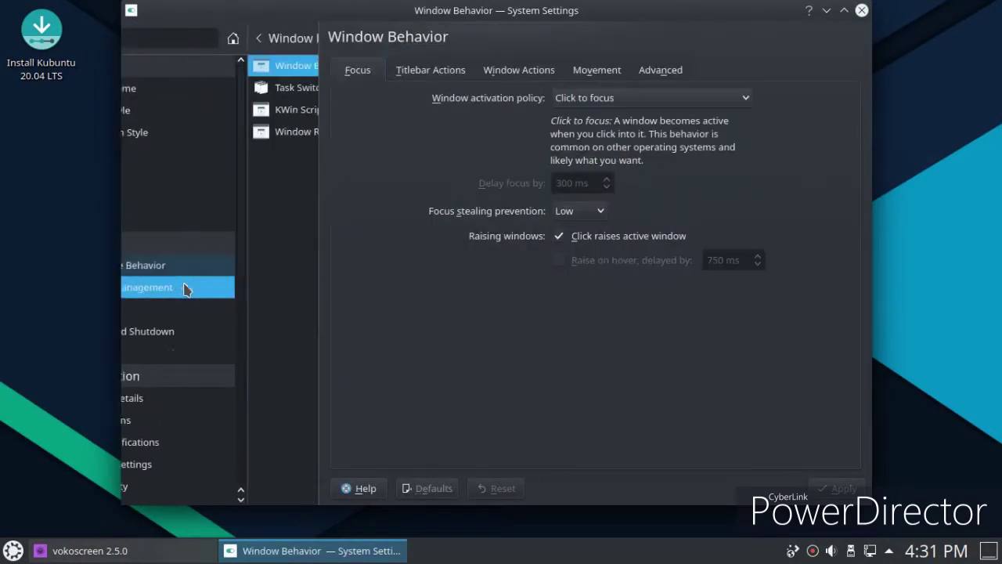
{"action": "left_click", "coordinate": [184, 112]}
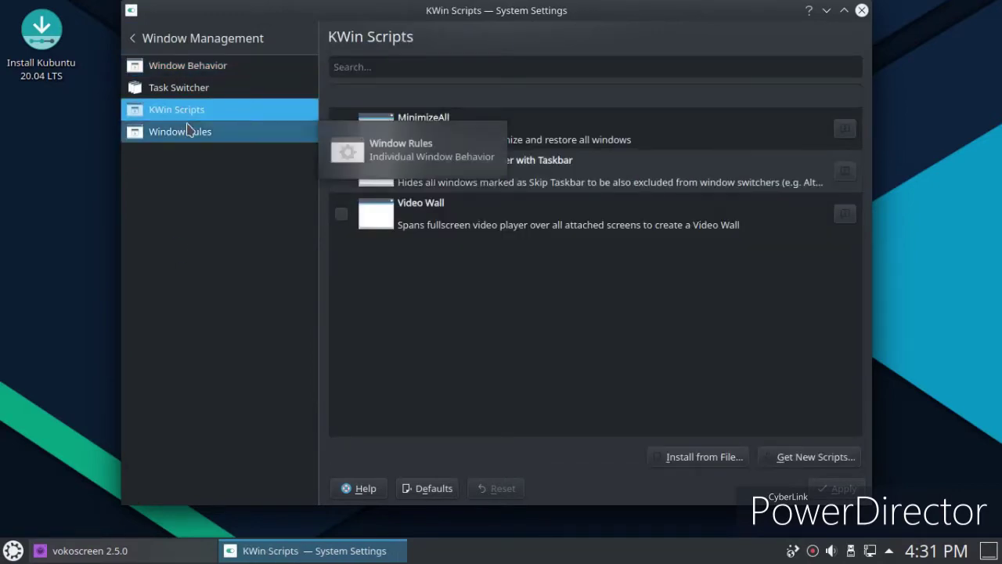
{"action": "left_click", "coordinate": [188, 131]}
{"action": "left_click", "coordinate": [137, 43]}
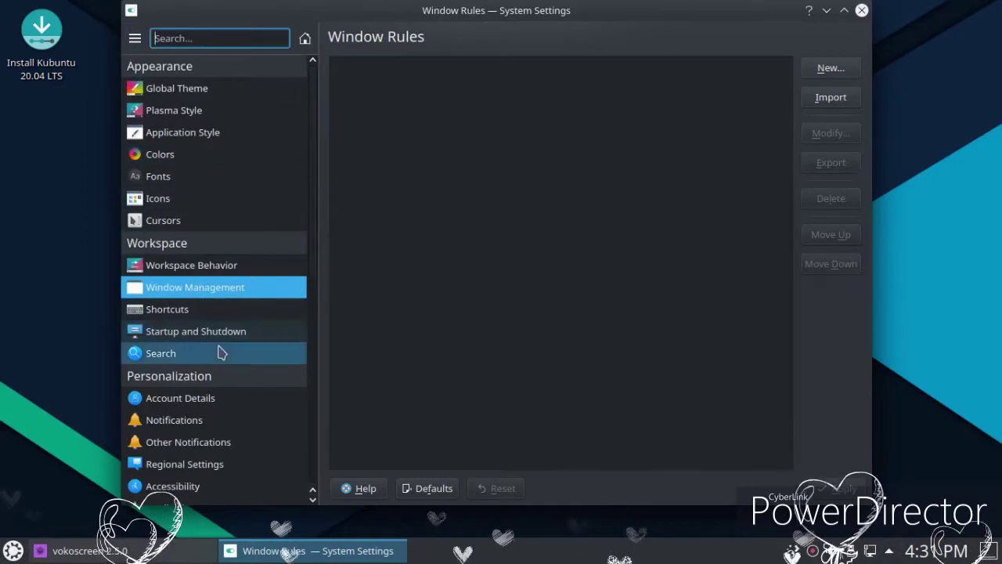
Step: View the System Information page and the General Behavior page of Workspace Behavior, and return to the main settings list
{"action": "scroll", "coordinate": [241, 385], "scroll_direction": "down", "scroll_amount": 6}
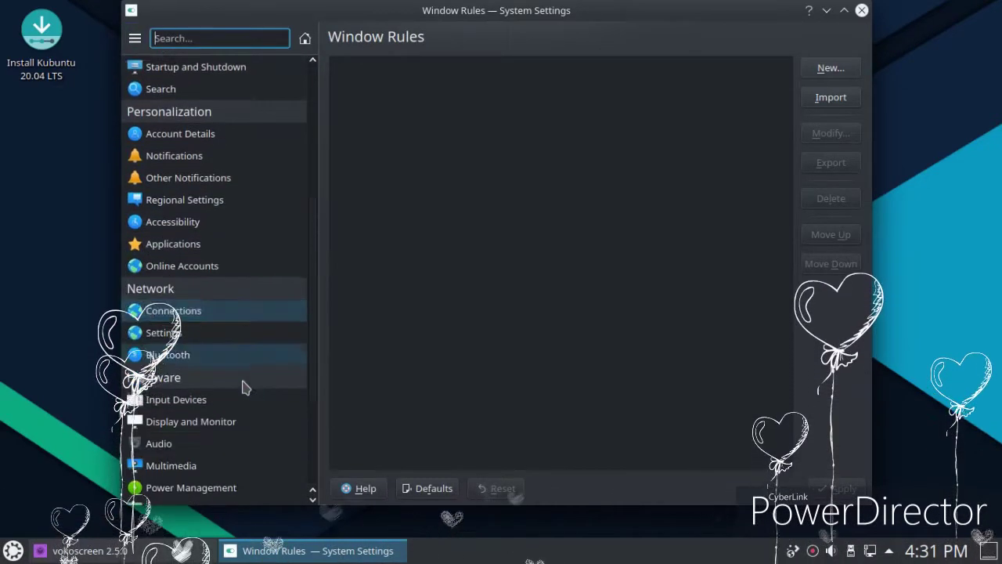
{"action": "scroll", "coordinate": [242, 386], "scroll_direction": "down", "scroll_amount": 7}
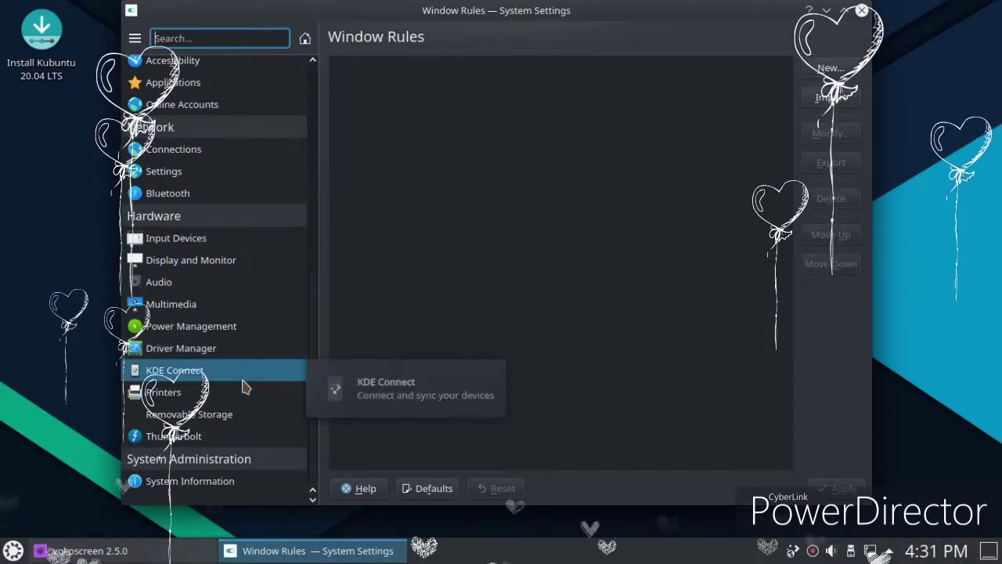
{"action": "left_click", "coordinate": [196, 485]}
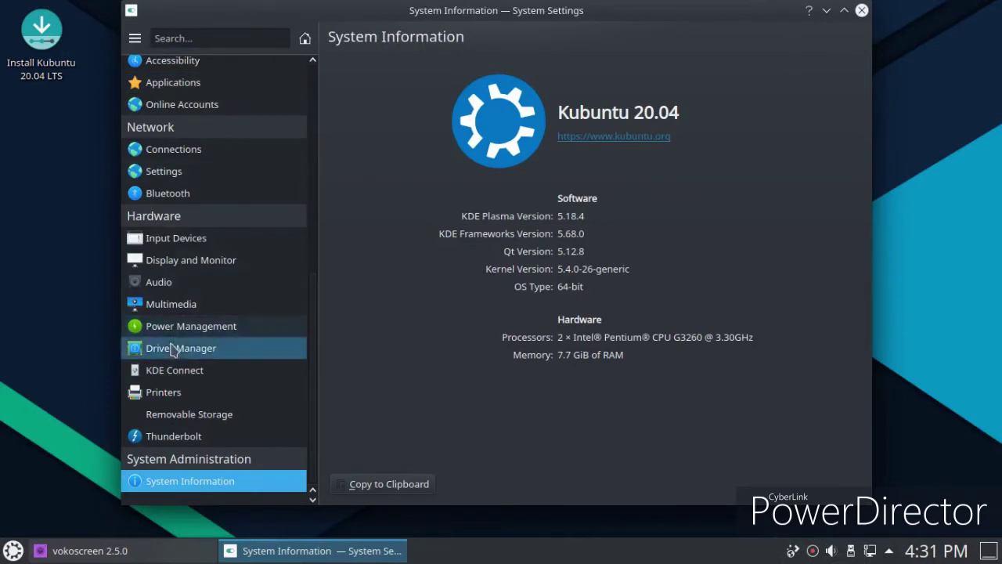
{"action": "scroll", "coordinate": [176, 344], "scroll_direction": "up", "scroll_amount": 8}
{"action": "scroll", "coordinate": [188, 333], "scroll_direction": "up", "scroll_amount": 4}
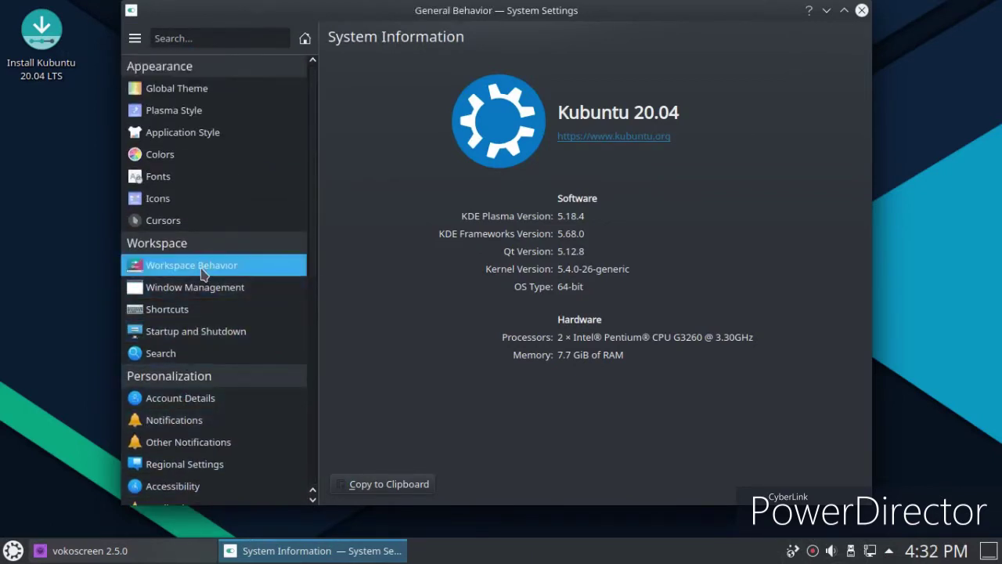
{"action": "left_click", "coordinate": [202, 268]}
{"action": "left_click", "coordinate": [133, 39]}
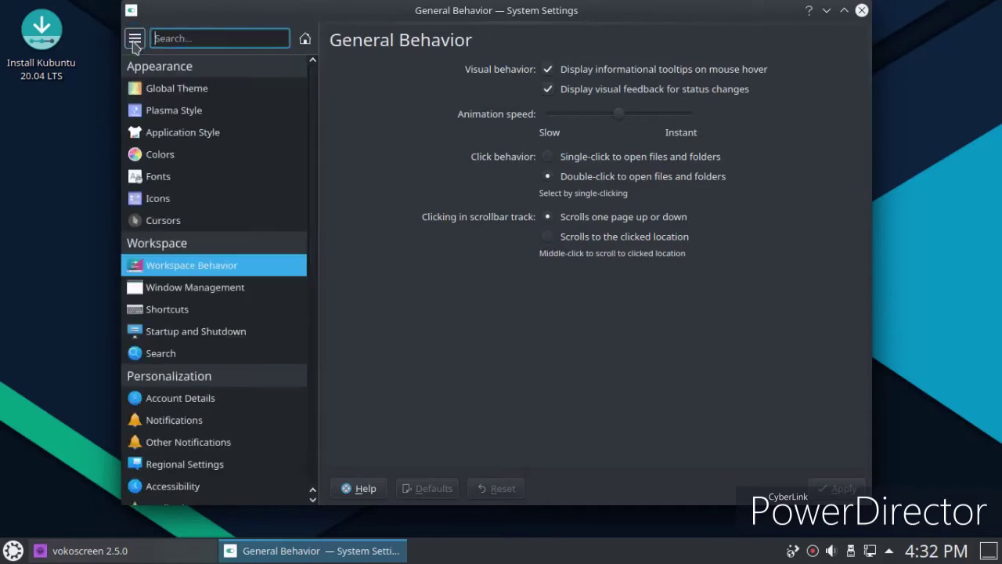
Step: Apply the Air Plasma style and check how the application launcher looks with it
{"action": "left_click", "coordinate": [256, 114]}
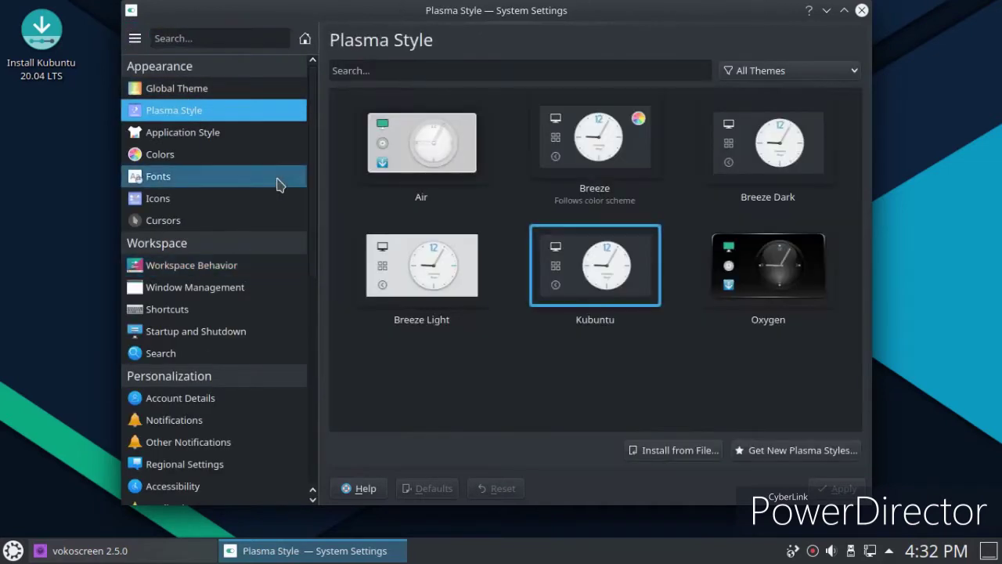
{"action": "left_click", "coordinate": [410, 163]}
{"action": "left_click", "coordinate": [818, 488]}
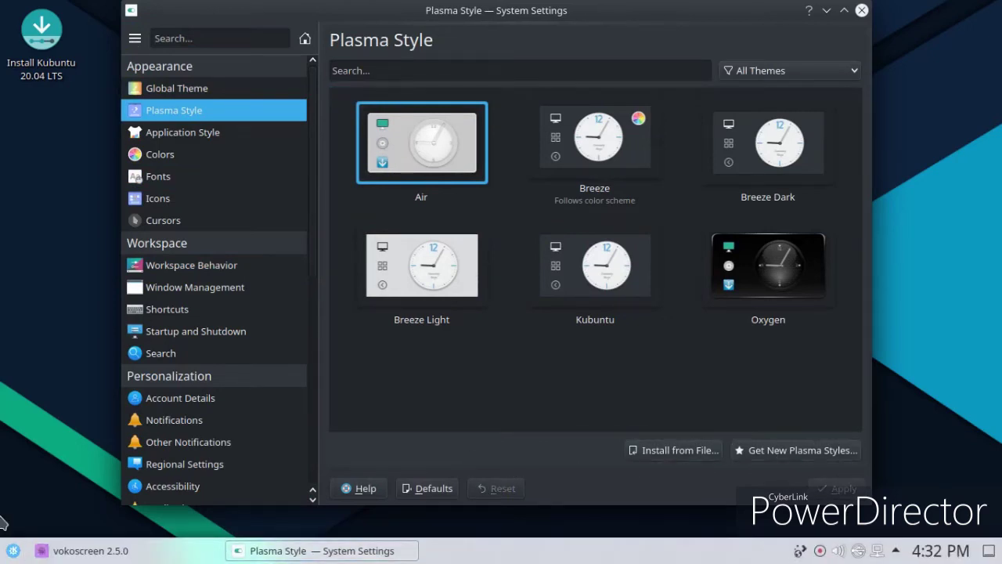
{"action": "left_click", "coordinate": [14, 551]}
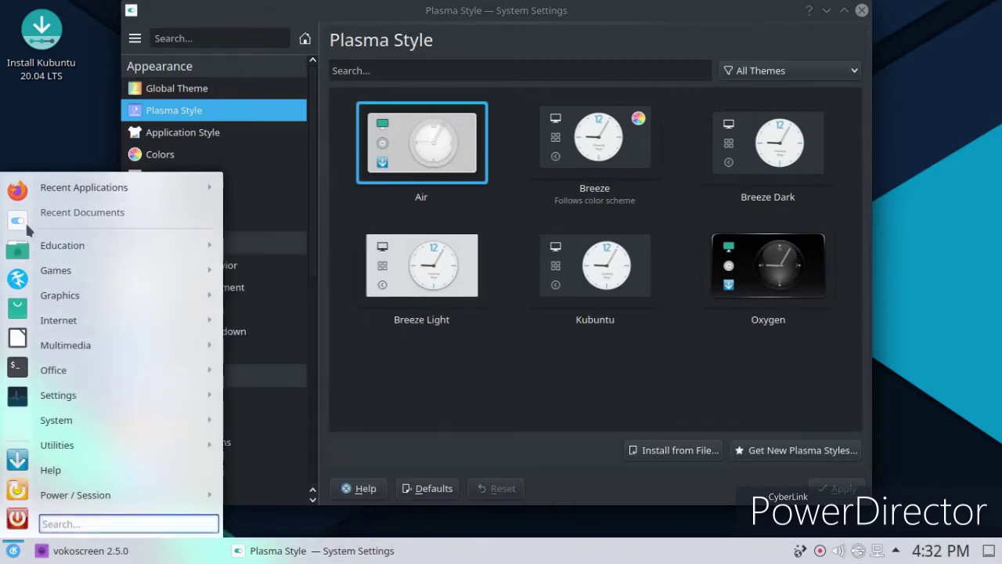
{"action": "left_click", "coordinate": [8, 551]}
Step: View the General and Keyboard Shortcuts pages of the Application Menu settings, and close them along with System Settings
{"action": "right_click", "coordinate": [3, 555]}
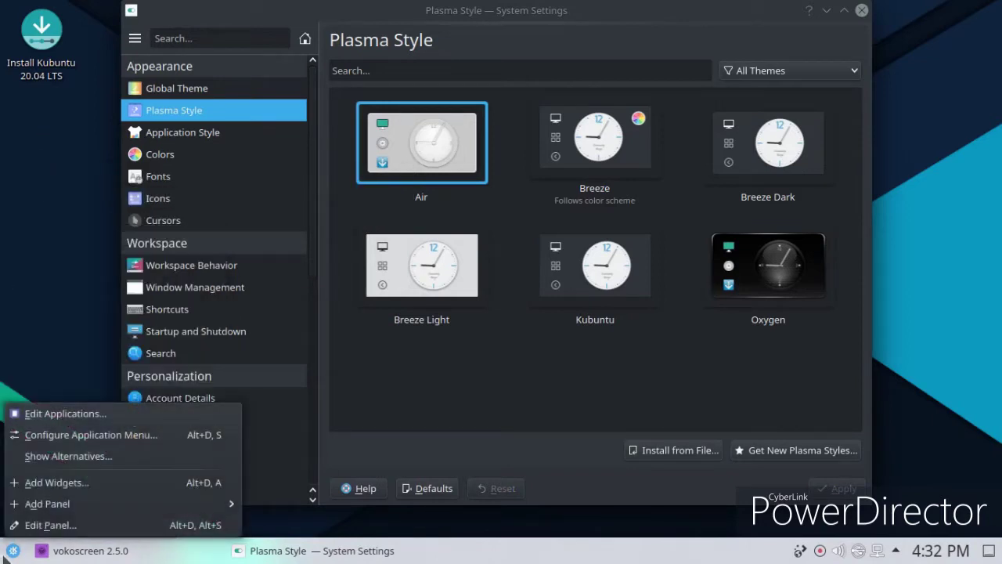
{"action": "left_click", "coordinate": [29, 436]}
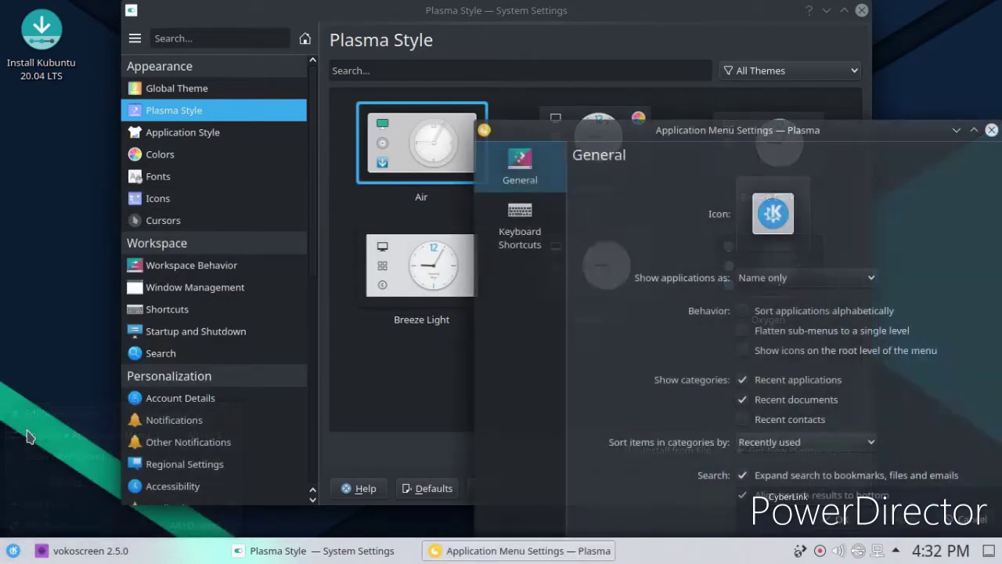
{"action": "left_click_drag", "start_coordinate": [733, 127], "coordinate": [486, 121]}
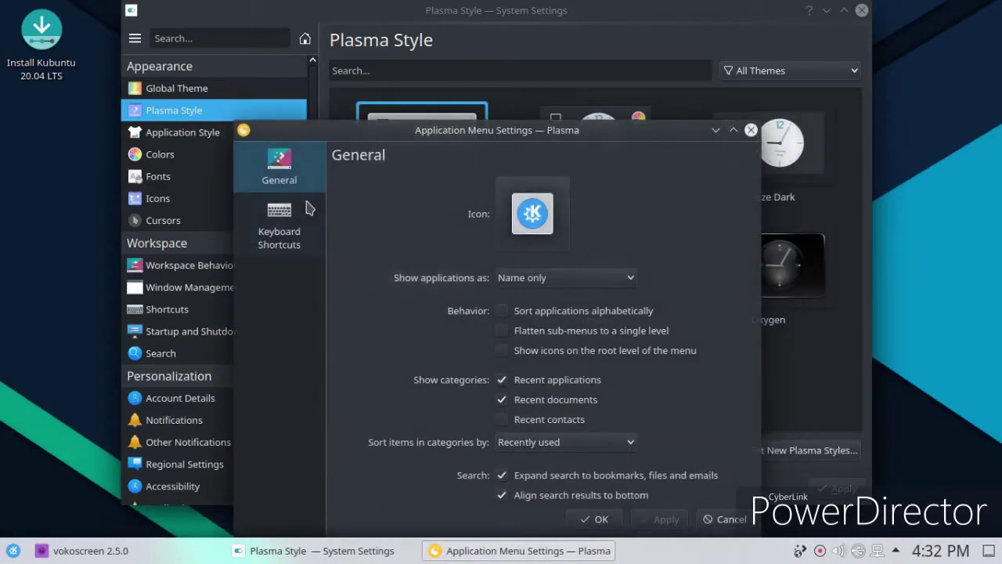
{"action": "left_click", "coordinate": [306, 210]}
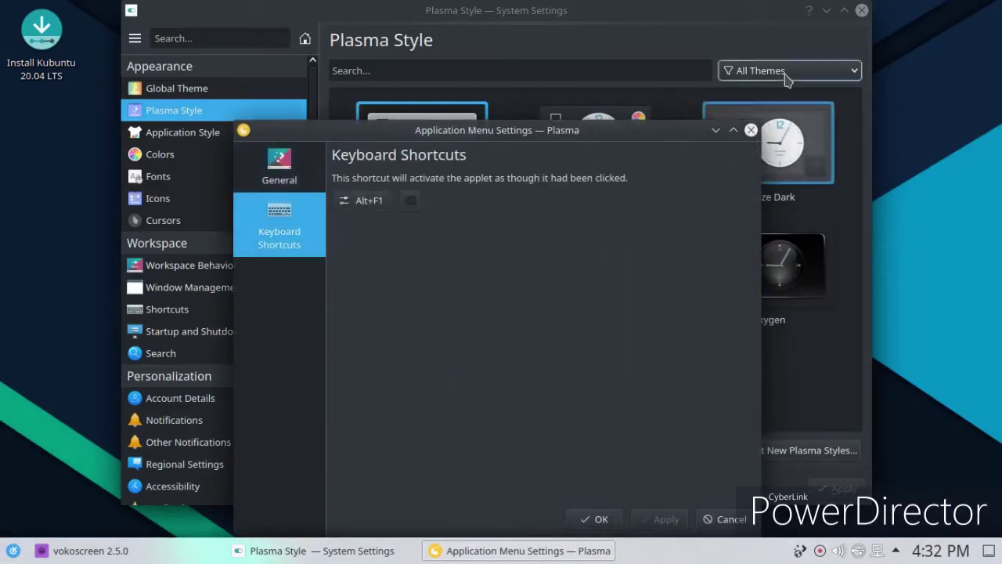
{"action": "left_click", "coordinate": [750, 130]}
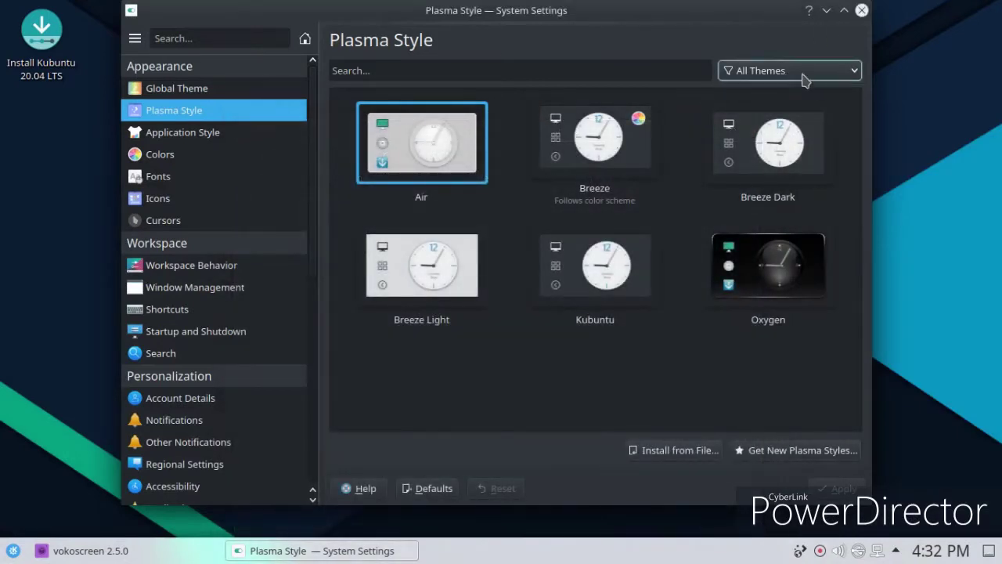
{"action": "left_click", "coordinate": [861, 11]}
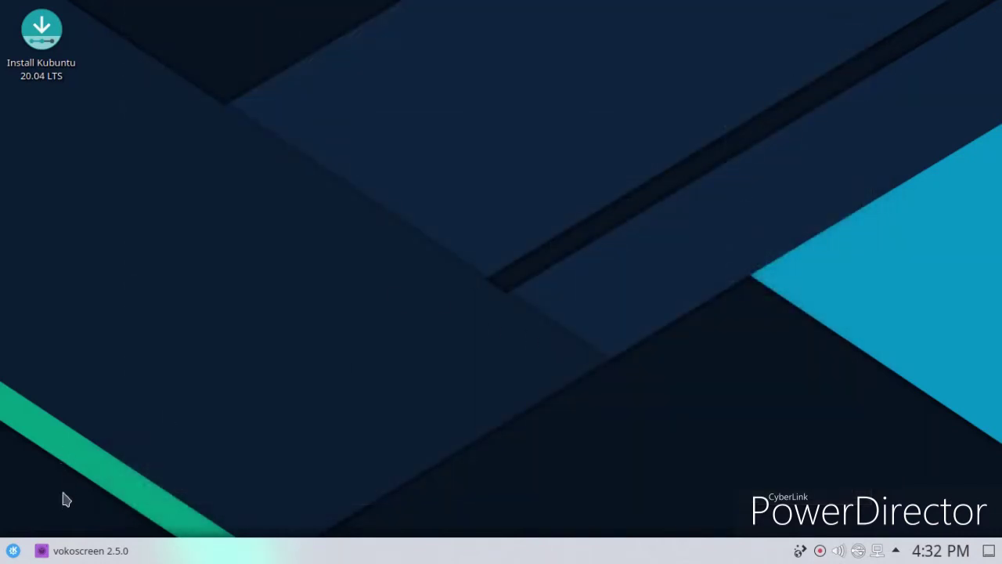
Step: Switch the panel's application launcher to the Simple Menu alternative
{"action": "right_click", "coordinate": [2, 557]}
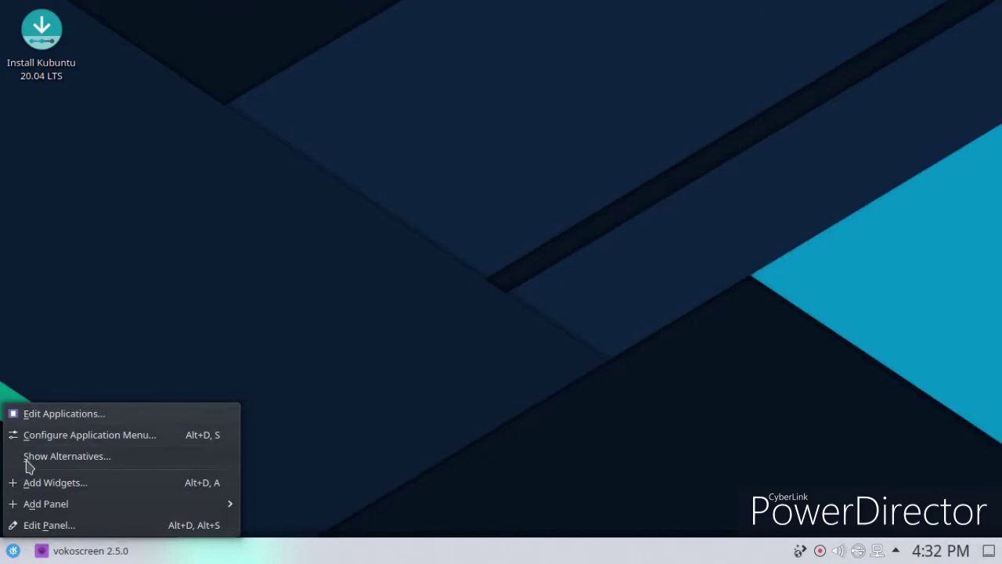
{"action": "left_click", "coordinate": [51, 462]}
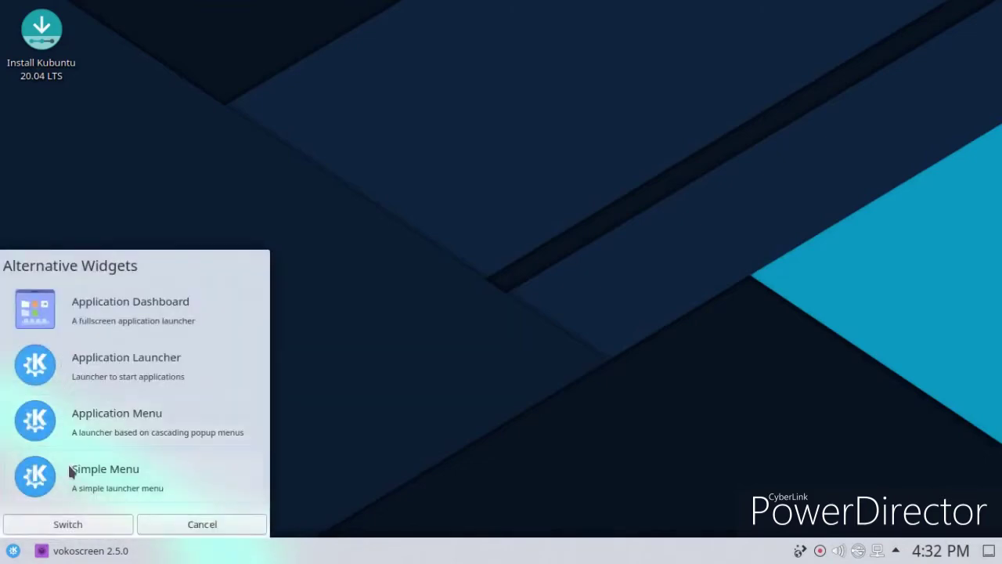
{"action": "left_click", "coordinate": [66, 524]}
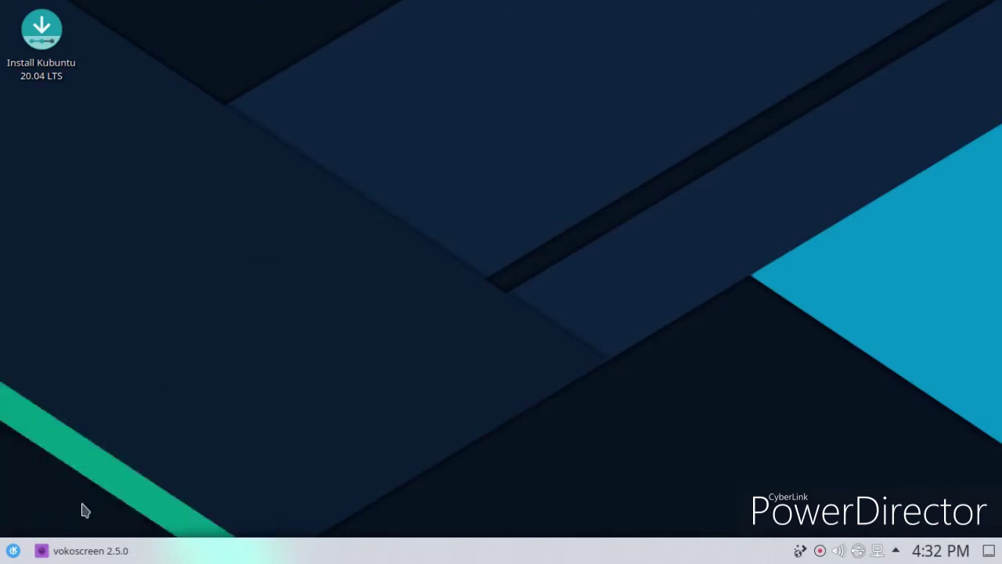
Step: Open Info Center from the launcher's System category, view its Energy Information, File Indexer Monitor and Device Information entries, and close it
{"action": "left_click", "coordinate": [13, 551]}
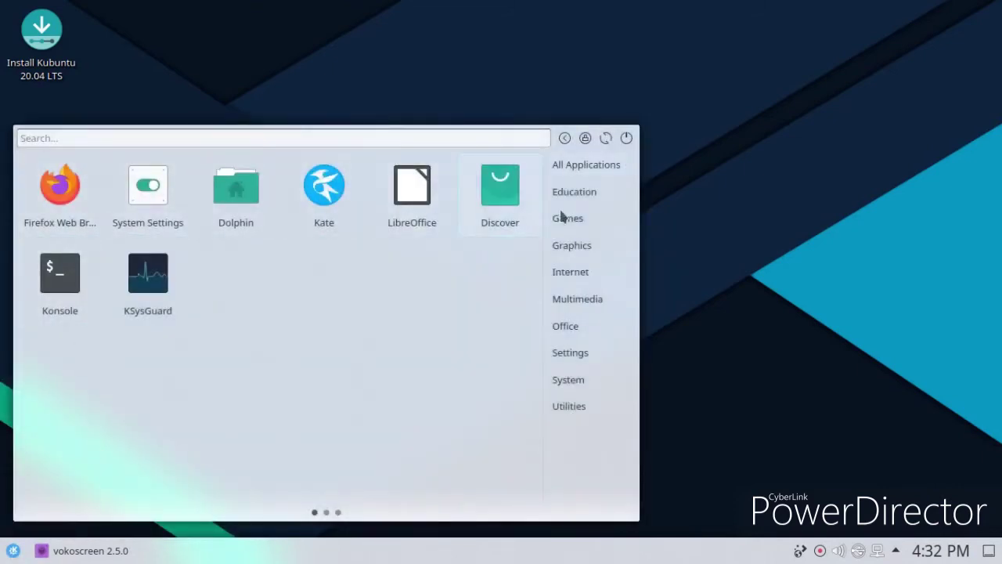
{"action": "mouse_move", "coordinate": [581, 352]}
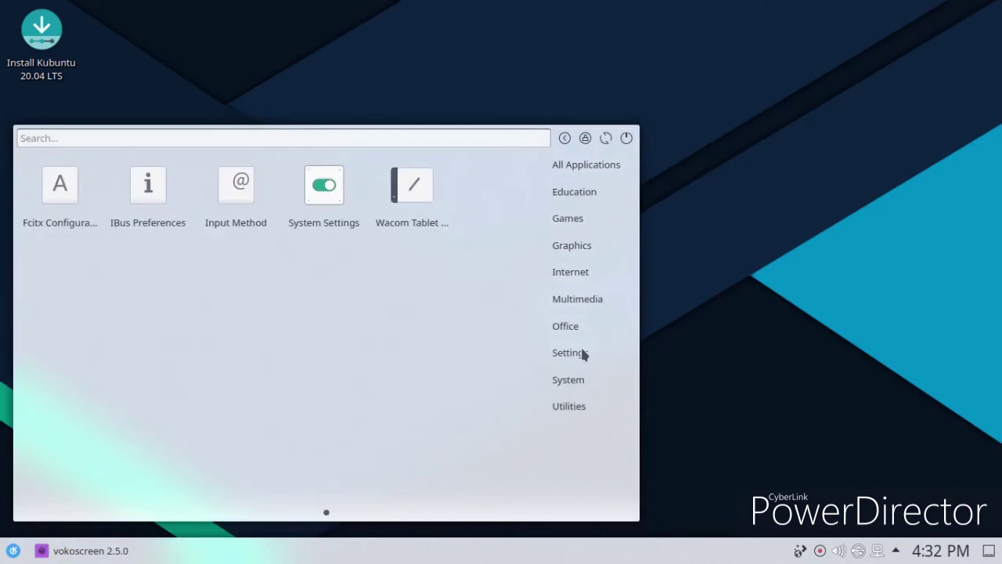
{"action": "mouse_move", "coordinate": [576, 379]}
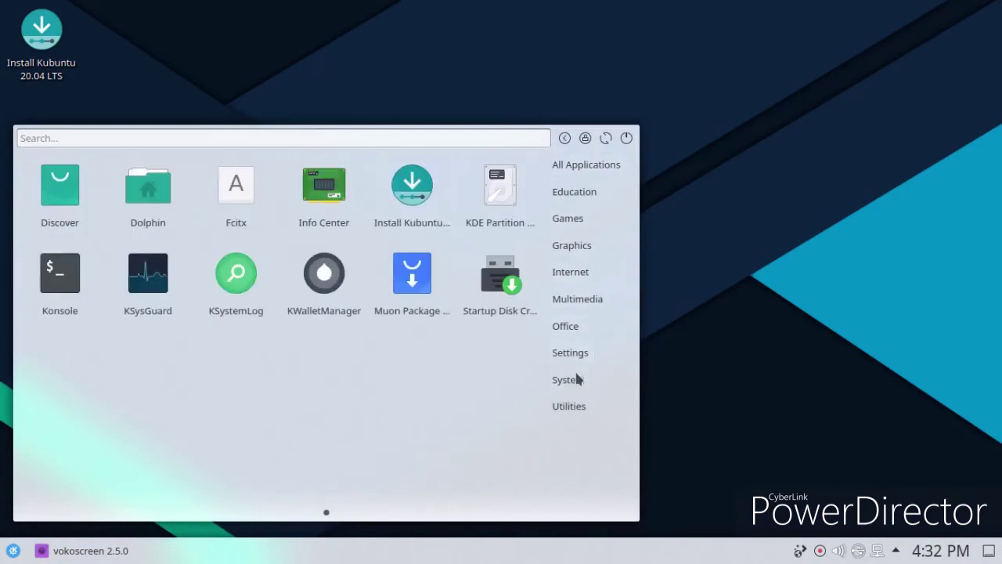
{"action": "left_click", "coordinate": [320, 216]}
{"action": "left_click_drag", "start_coordinate": [305, 25], "coordinate": [379, 50]}
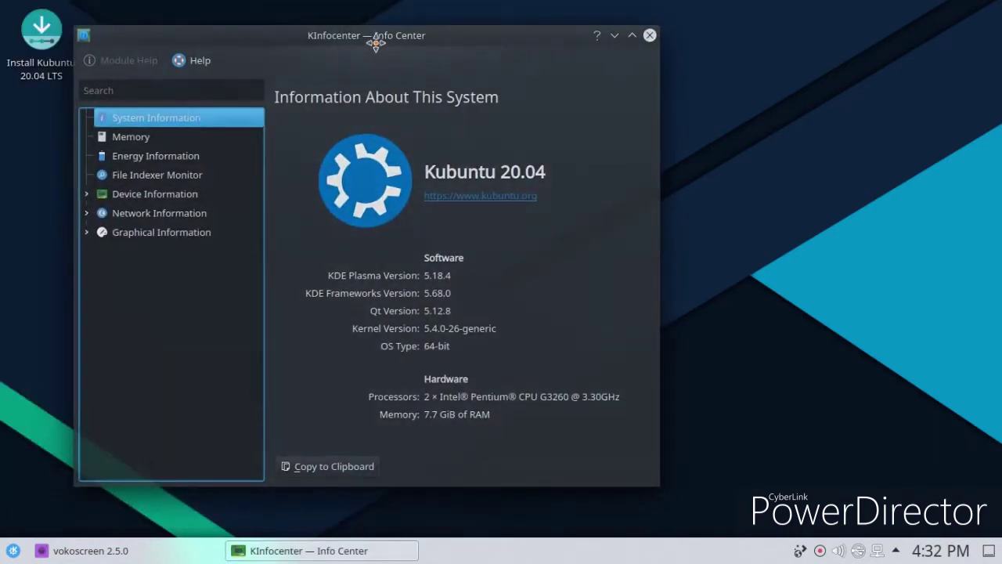
{"action": "left_click", "coordinate": [123, 152]}
{"action": "left_click", "coordinate": [126, 174]}
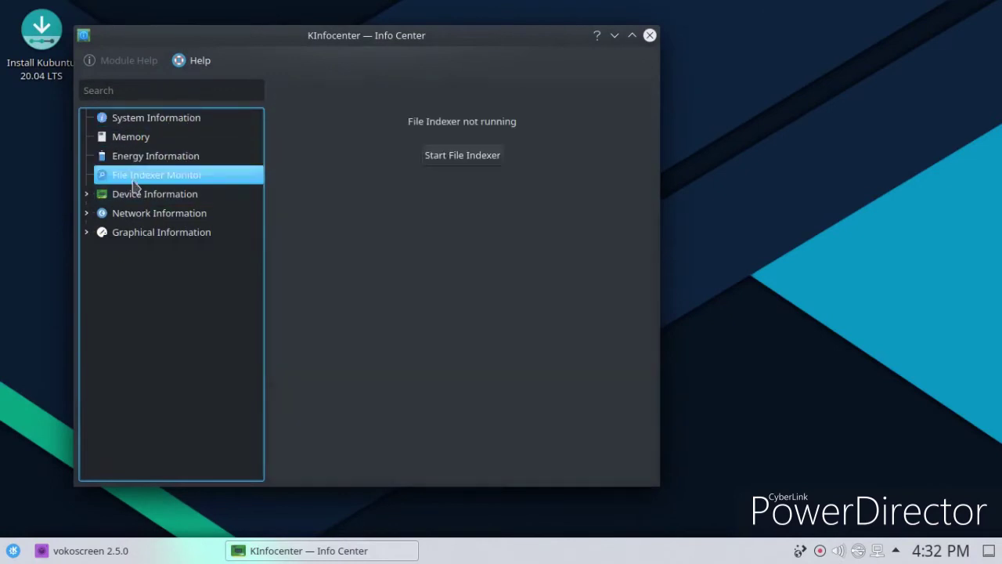
{"action": "left_click", "coordinate": [132, 195]}
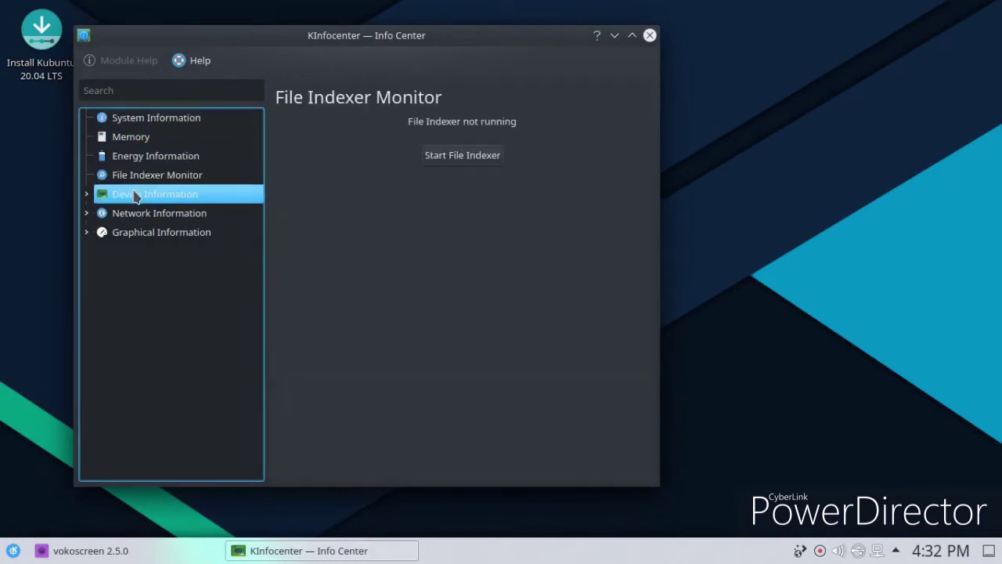
{"action": "left_click", "coordinate": [649, 36]}
Step: Open the Dolphin file manager from the launcher, move its window away from the desktop icon, and widen it
{"action": "left_click", "coordinate": [13, 551]}
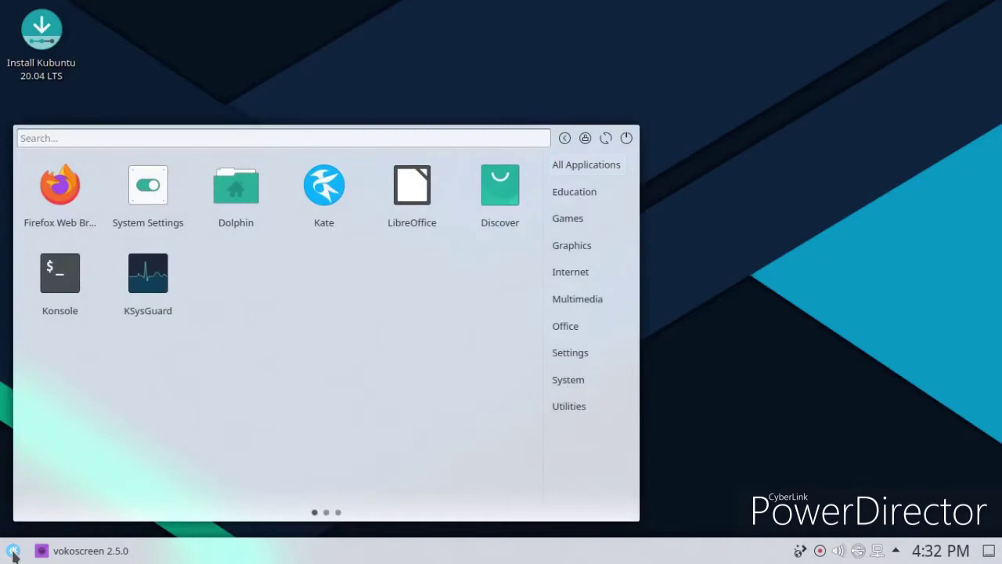
{"action": "left_click", "coordinate": [245, 194]}
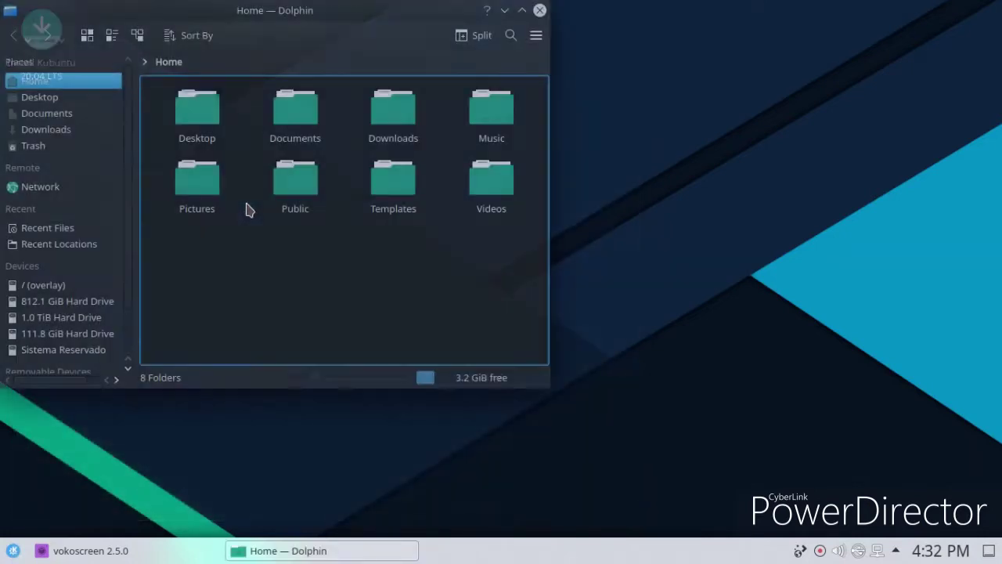
{"action": "left_click_drag", "start_coordinate": [250, 36], "coordinate": [366, 79]}
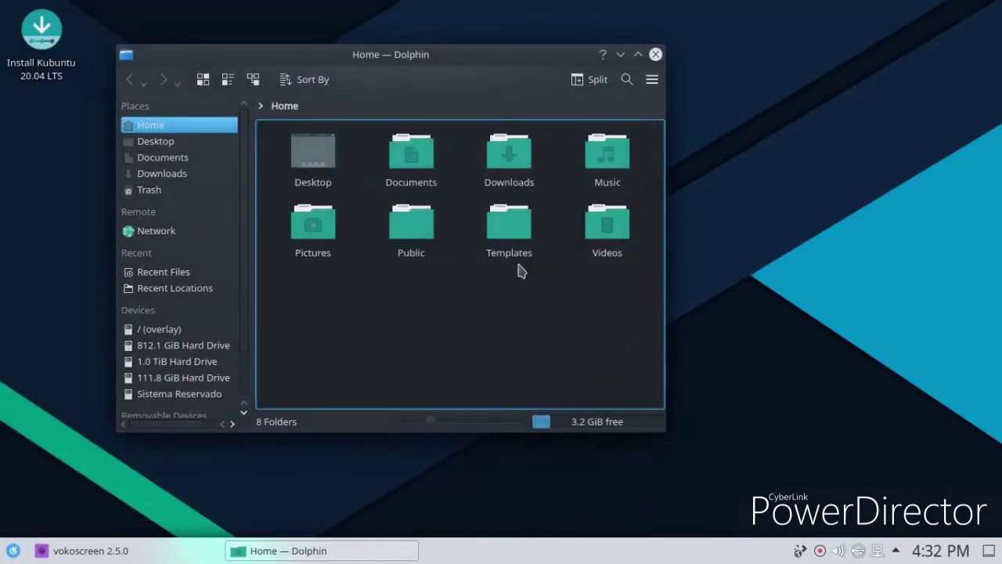
{"action": "left_click_drag", "start_coordinate": [664, 434], "coordinate": [724, 417]}
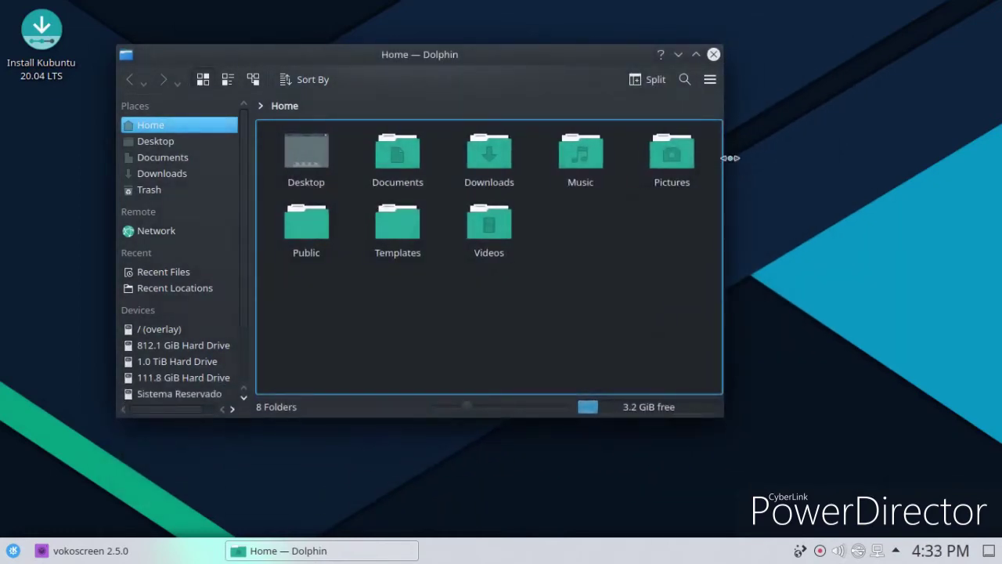
Step: Show Dolphin's search bar, view the sort options, try the details, compact and icon view modes, and close the file manager
{"action": "left_click", "coordinate": [684, 80]}
{"action": "left_click", "coordinate": [289, 81]}
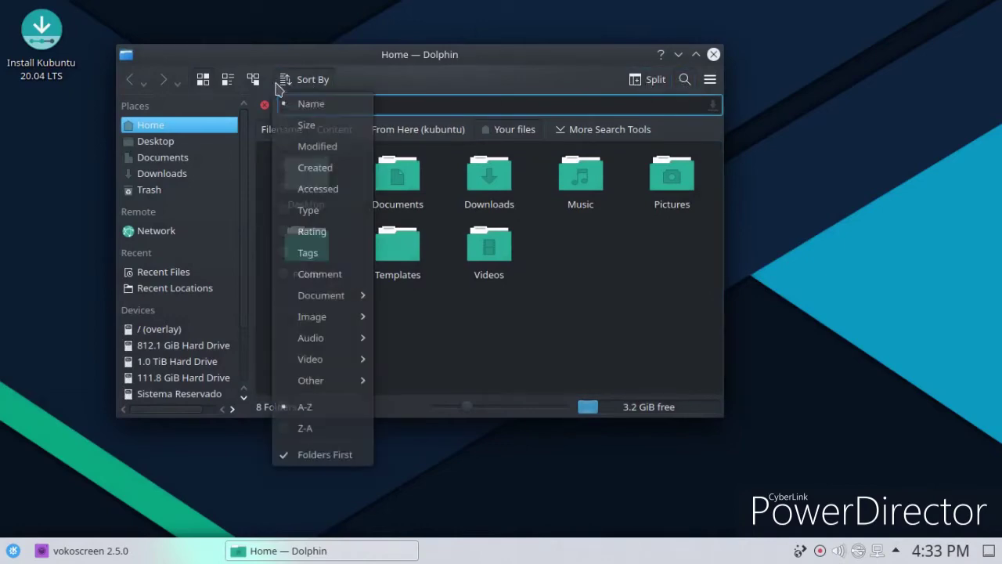
{"action": "left_click", "coordinate": [246, 84]}
{"action": "left_click", "coordinate": [227, 79]}
{"action": "left_click", "coordinate": [203, 79]}
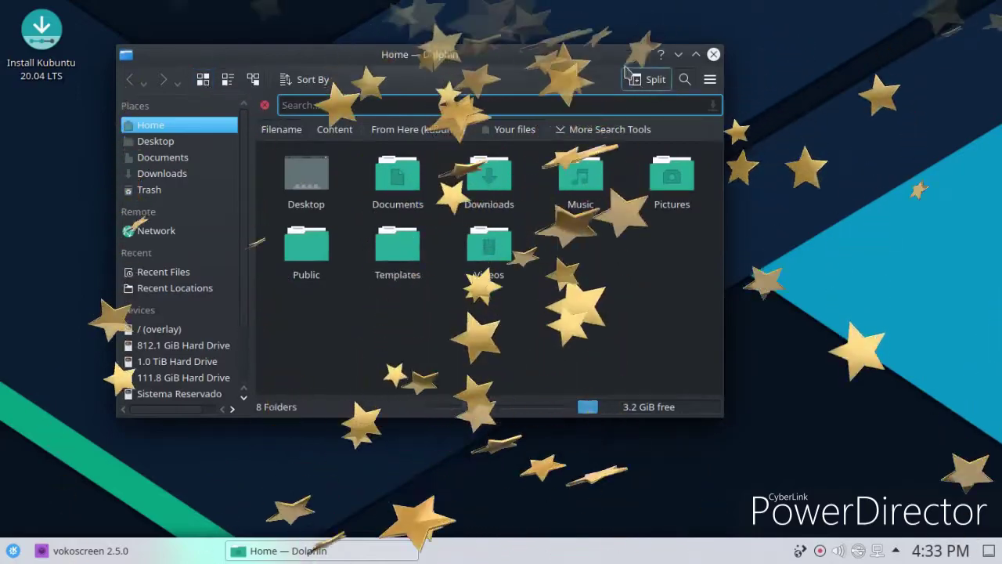
{"action": "left_click", "coordinate": [713, 54]}
{"action": "right_click", "coordinate": [570, 187]}
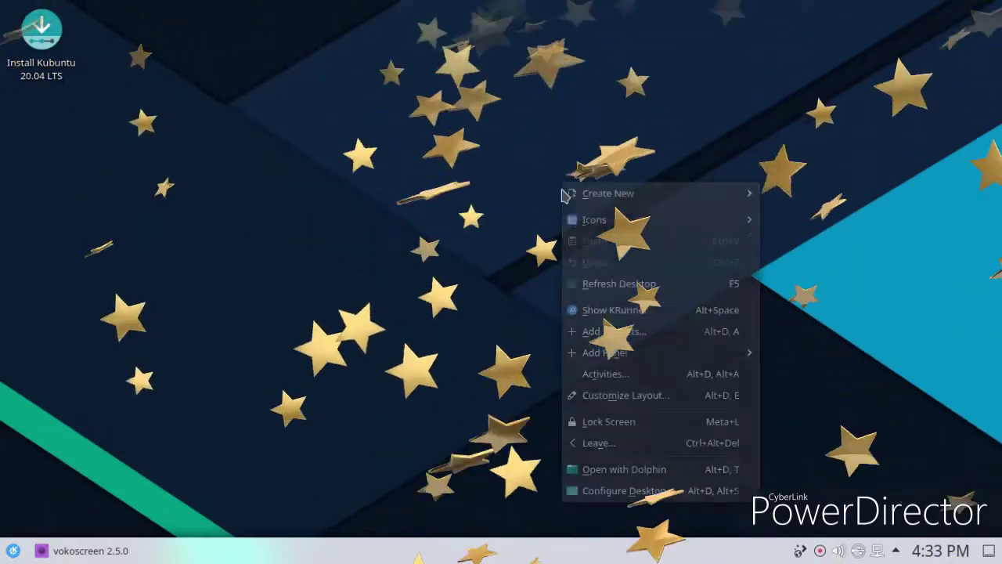
{"action": "left_click", "coordinate": [385, 353]}
Step: Increase the panel's height to 56 and leave the panel and desktop editing modes
{"action": "right_click", "coordinate": [552, 548]}
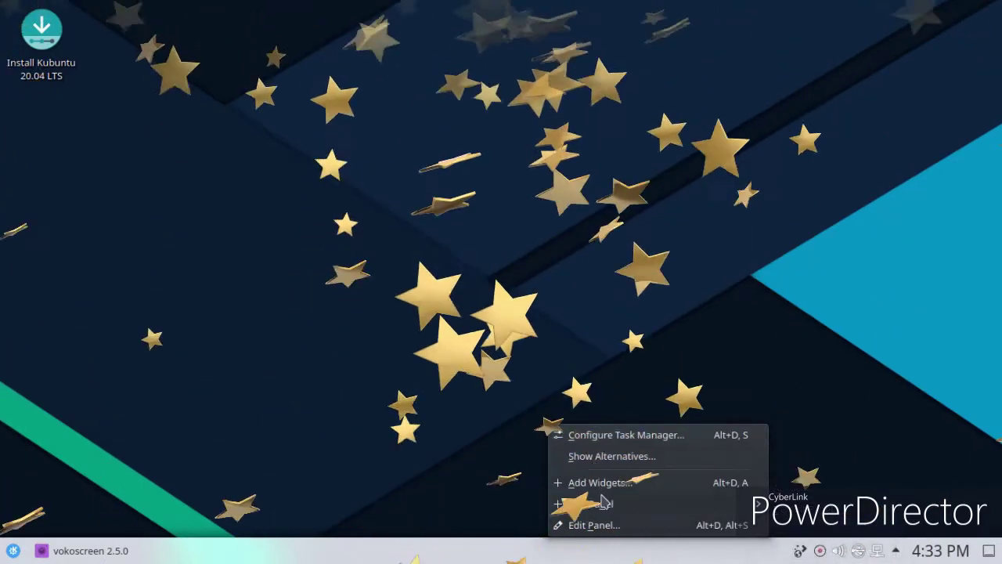
{"action": "mouse_move", "coordinate": [605, 505]}
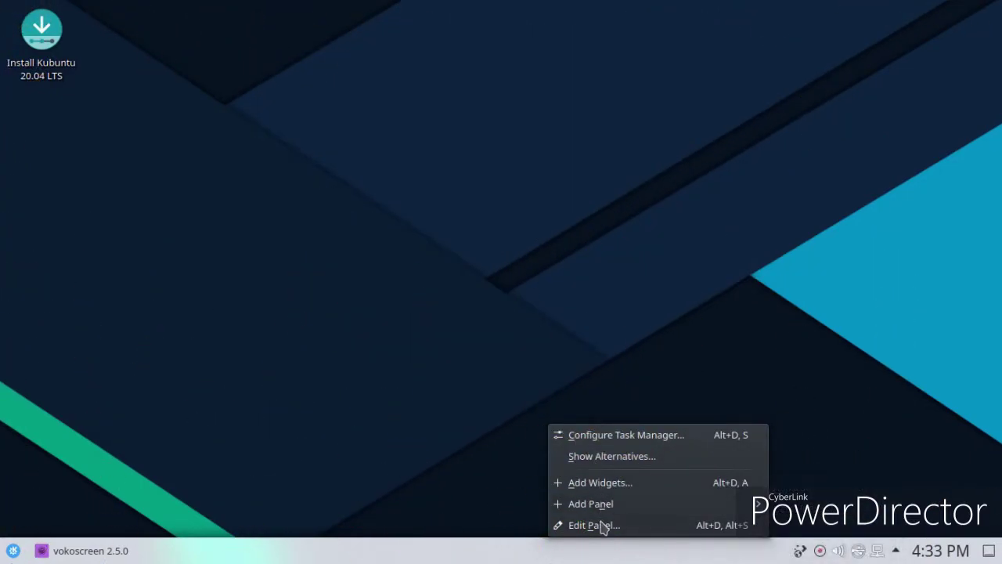
{"action": "left_click", "coordinate": [607, 525]}
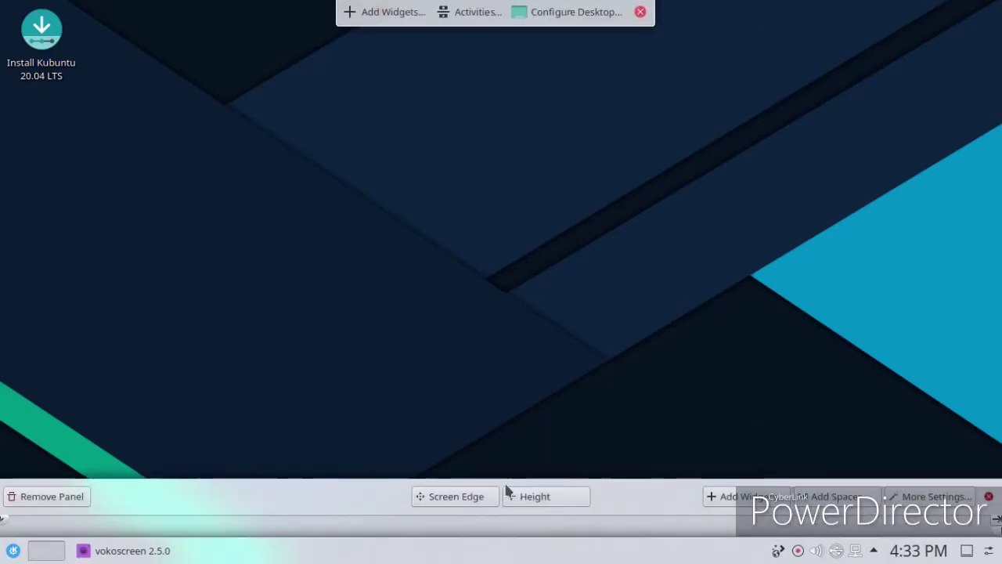
{"action": "left_click_drag", "start_coordinate": [506, 487], "coordinate": [508, 470]}
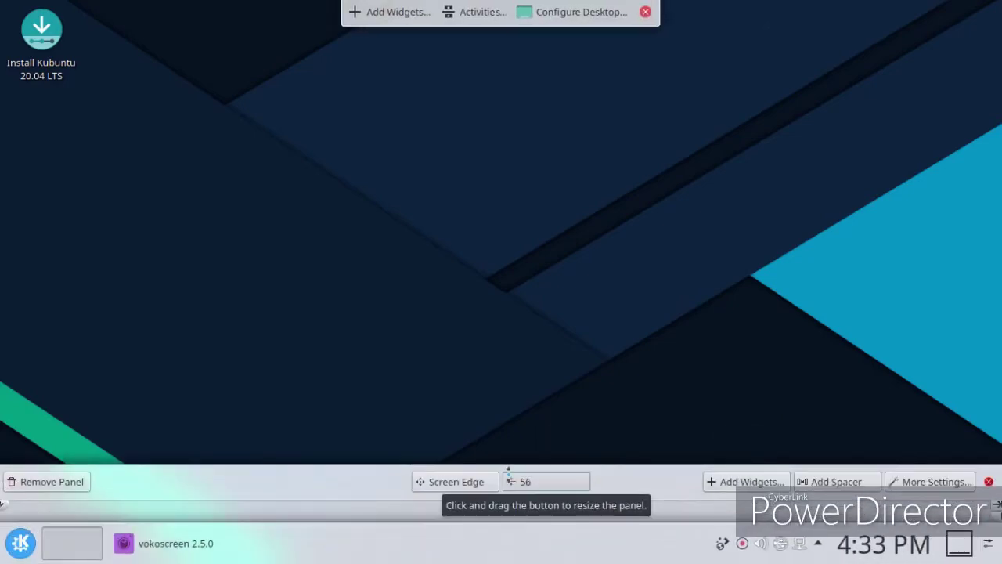
{"action": "left_click", "coordinate": [989, 482]}
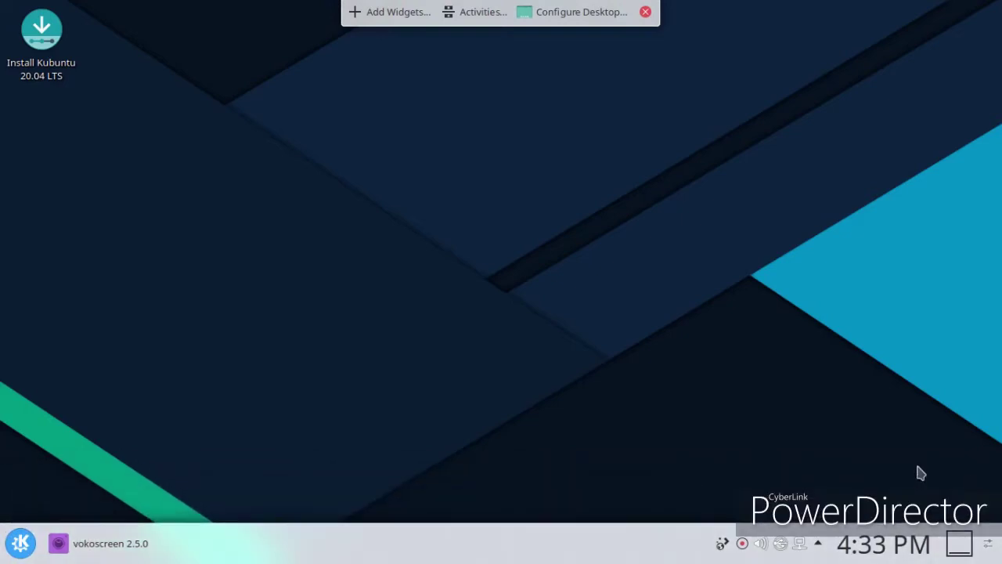
{"action": "left_click", "coordinate": [645, 13]}
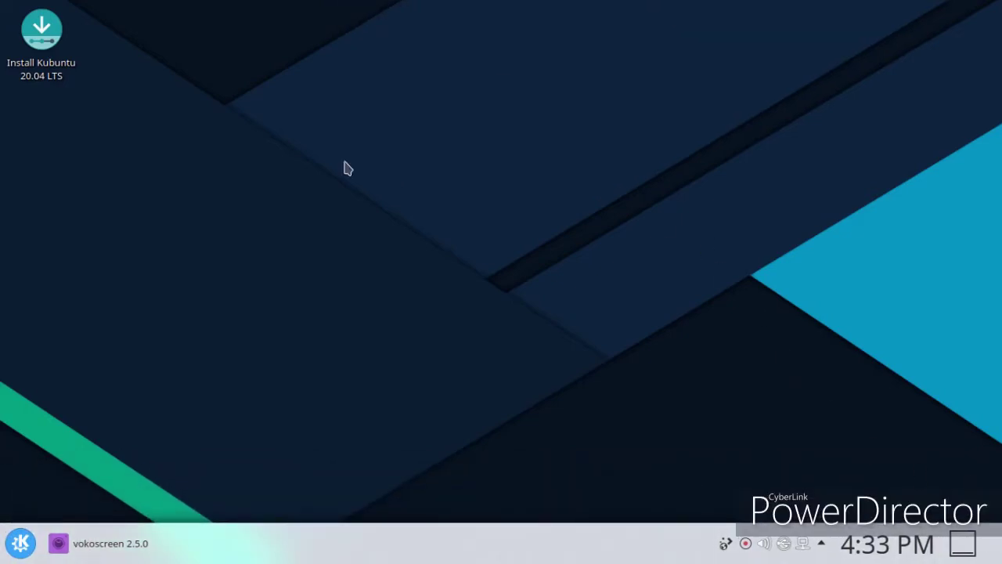
Step: Open System Settings from the launcher and bring up the online catalogue of new global themes
{"action": "left_click", "coordinate": [21, 545]}
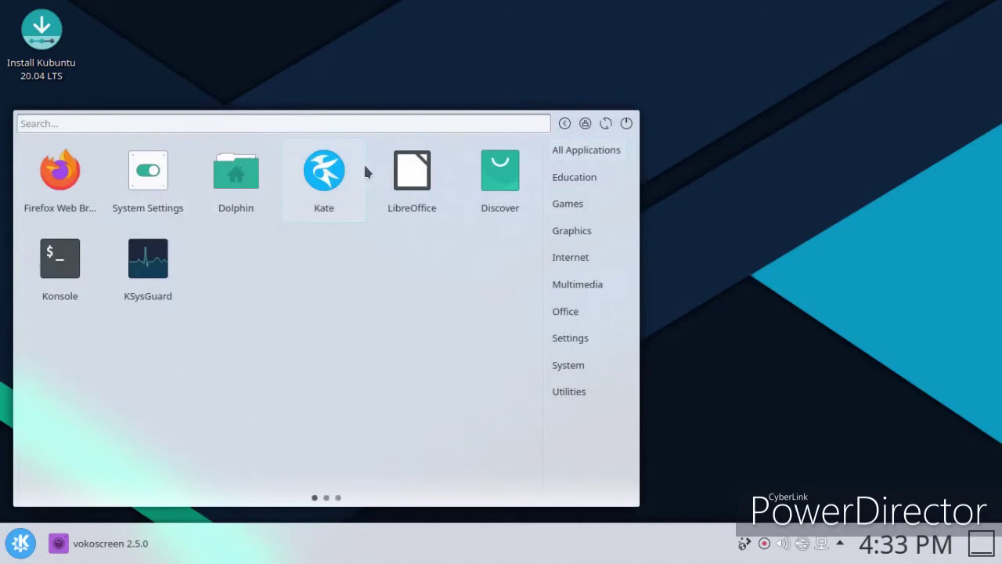
{"action": "left_click", "coordinate": [178, 176]}
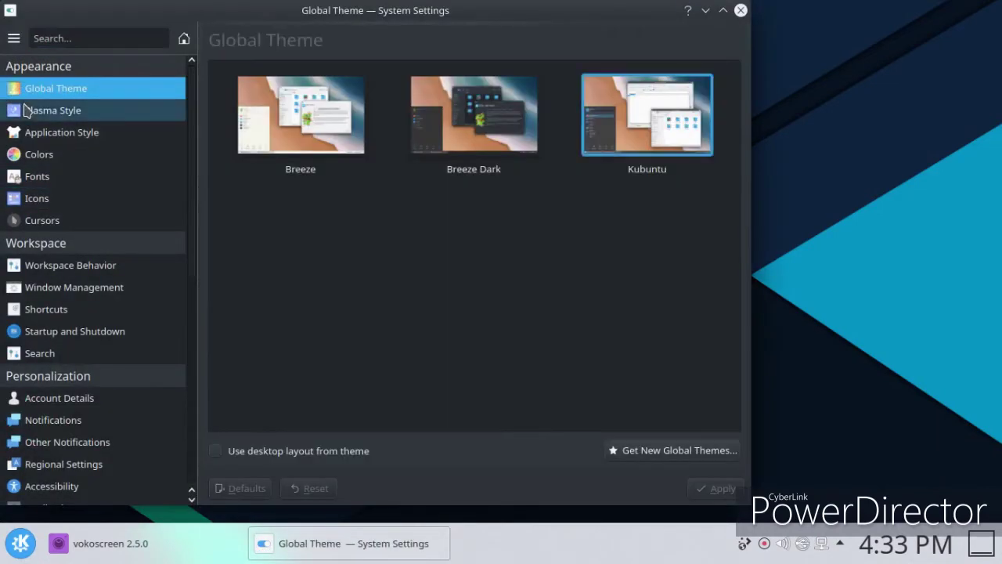
{"action": "left_click", "coordinate": [661, 451]}
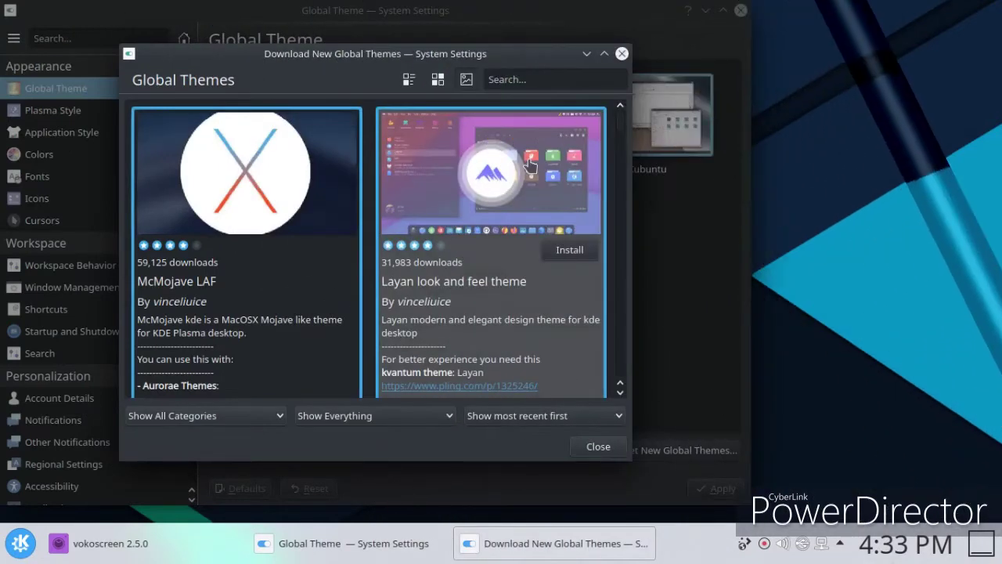
Step: Find the Ant-Dracula KDE global theme in the catalogue and install its Dracula.tar.xz package
{"action": "scroll", "coordinate": [521, 185], "scroll_direction": "down", "scroll_amount": 2}
{"action": "scroll", "coordinate": [517, 188], "scroll_direction": "down", "scroll_amount": 5}
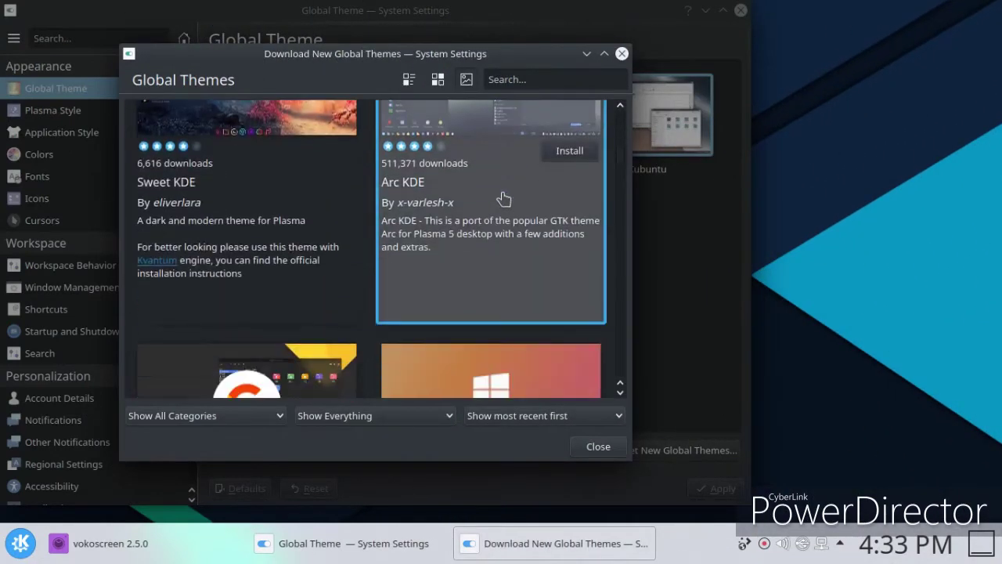
{"action": "scroll", "coordinate": [503, 201], "scroll_direction": "down", "scroll_amount": 4}
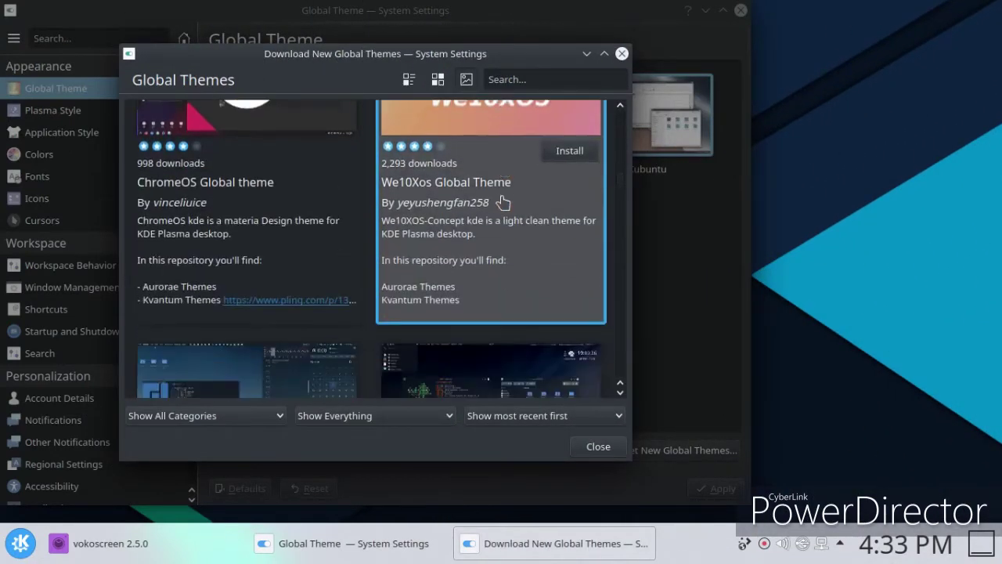
{"action": "scroll", "coordinate": [503, 203], "scroll_direction": "down", "scroll_amount": 4}
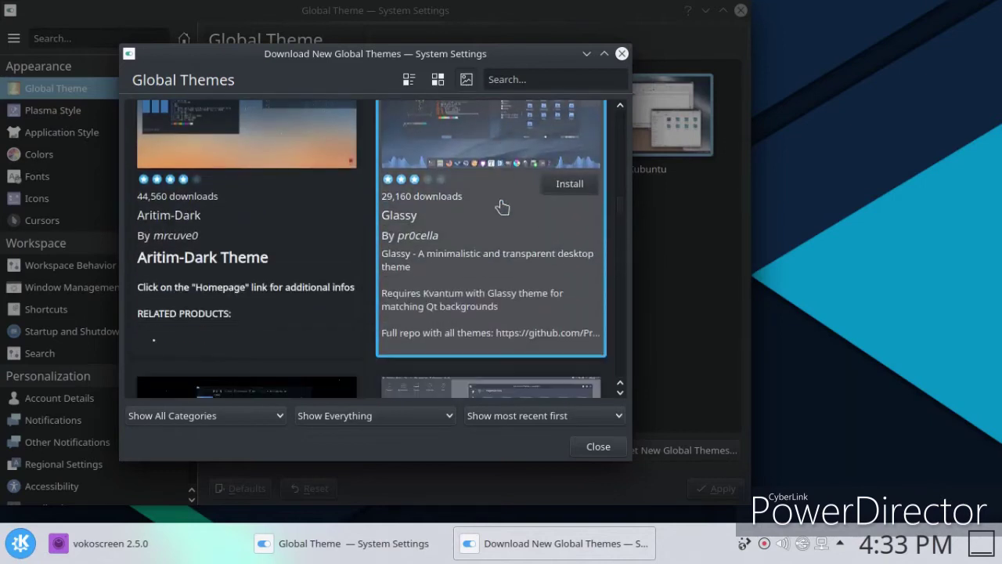
{"action": "scroll", "coordinate": [504, 206], "scroll_direction": "down", "scroll_amount": 5}
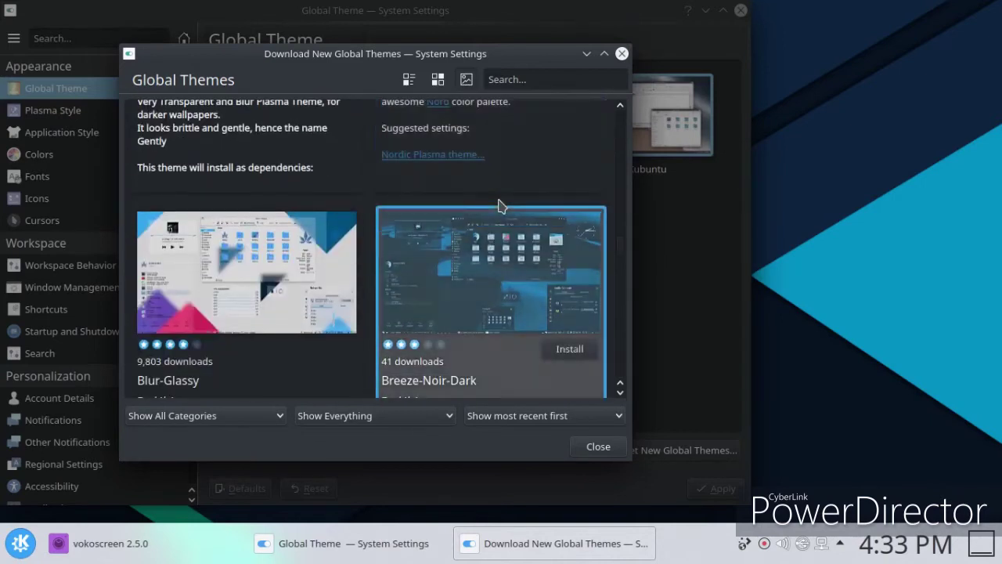
{"action": "scroll", "coordinate": [499, 207], "scroll_direction": "down", "scroll_amount": 3}
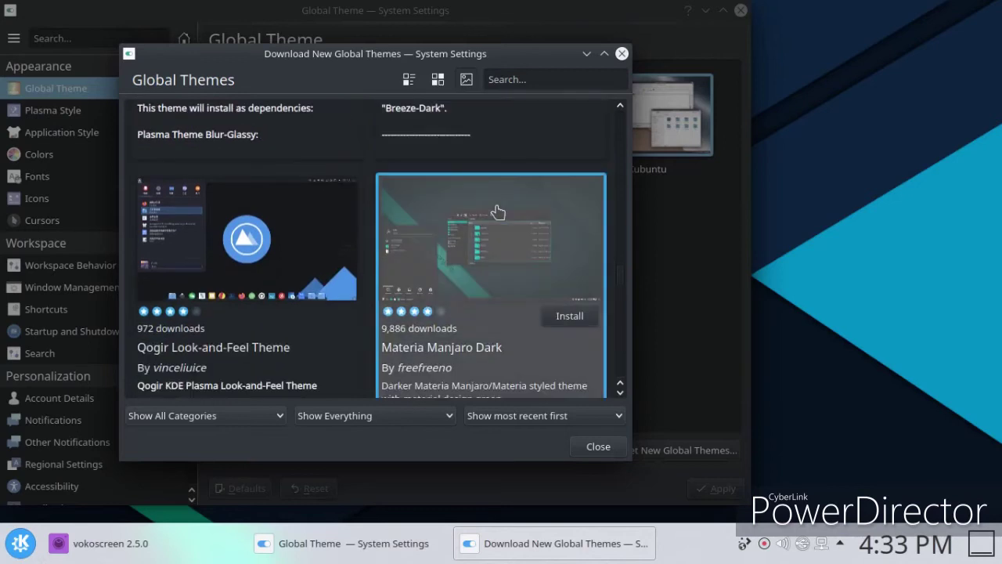
{"action": "scroll", "coordinate": [499, 211], "scroll_direction": "down", "scroll_amount": 5}
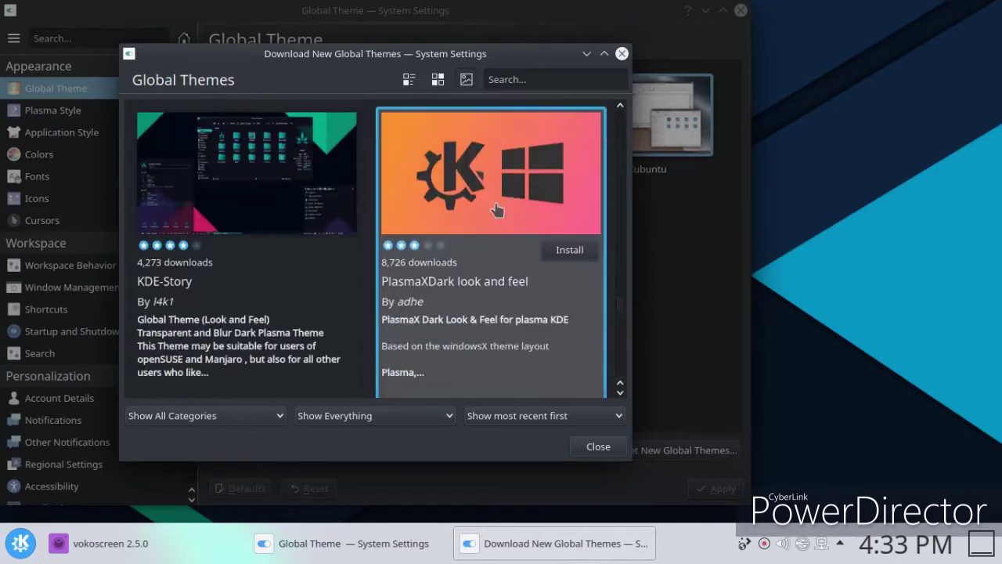
{"action": "scroll", "coordinate": [498, 211], "scroll_direction": "down", "scroll_amount": 3}
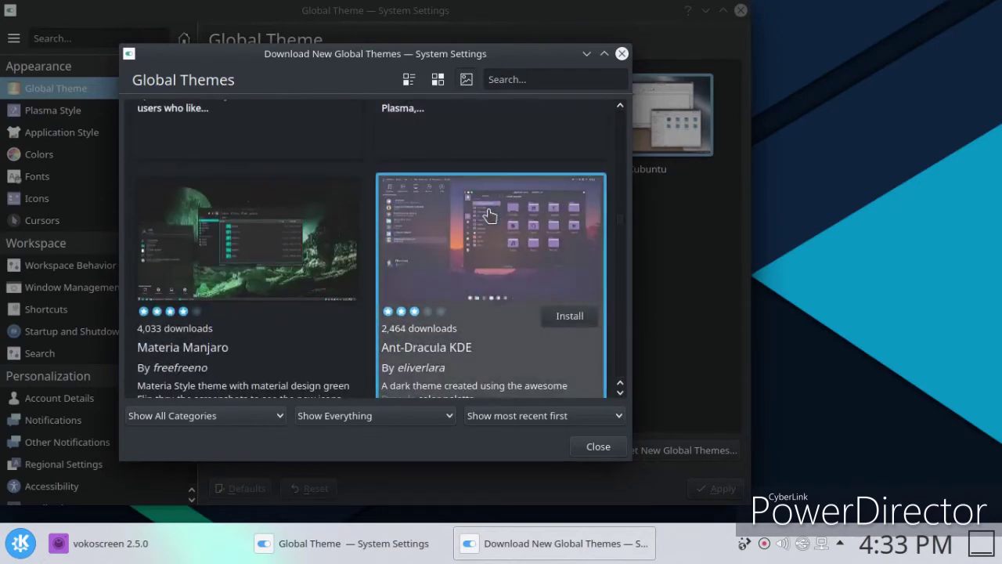
{"action": "left_click", "coordinate": [489, 215]}
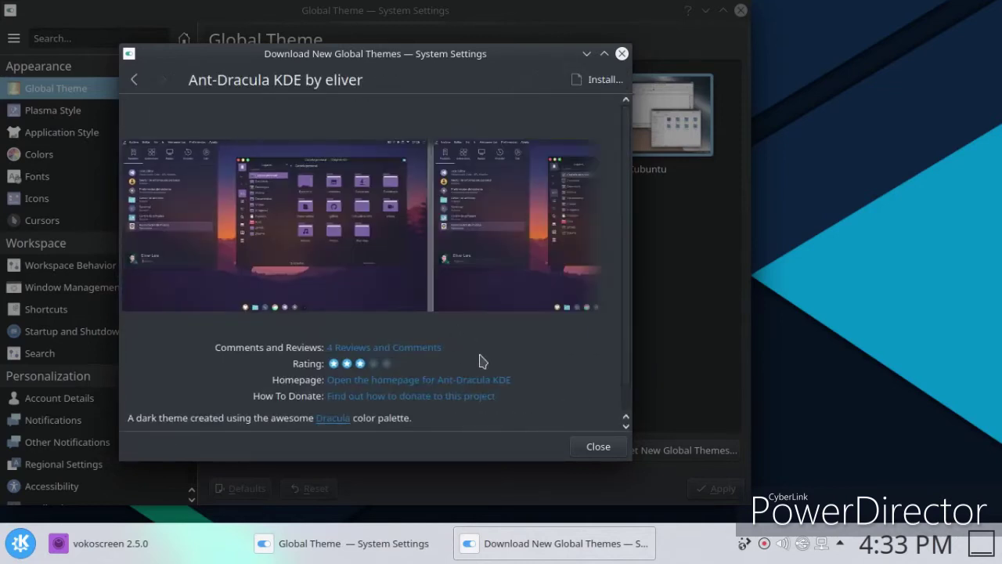
{"action": "left_click", "coordinate": [599, 79]}
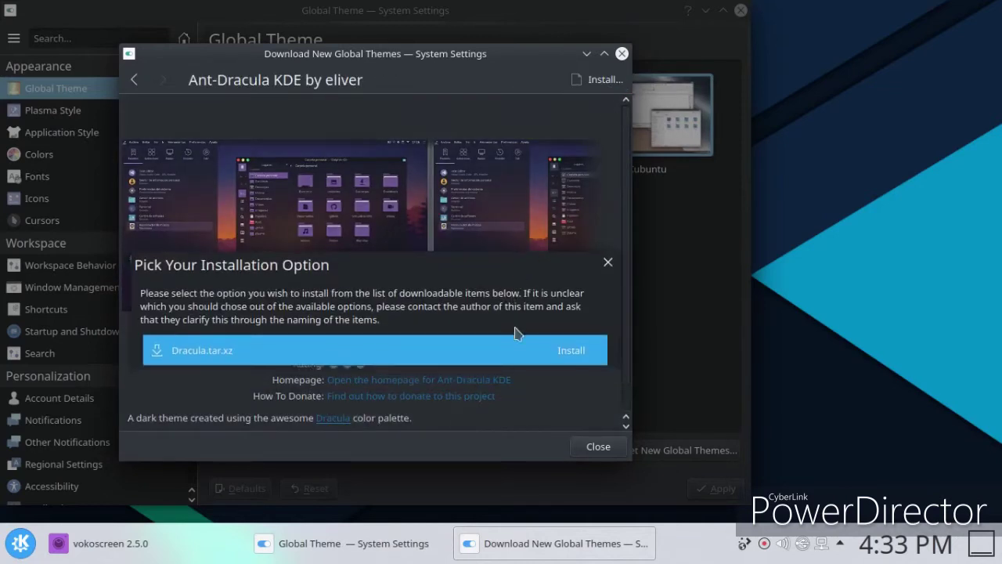
{"action": "left_click", "coordinate": [564, 353]}
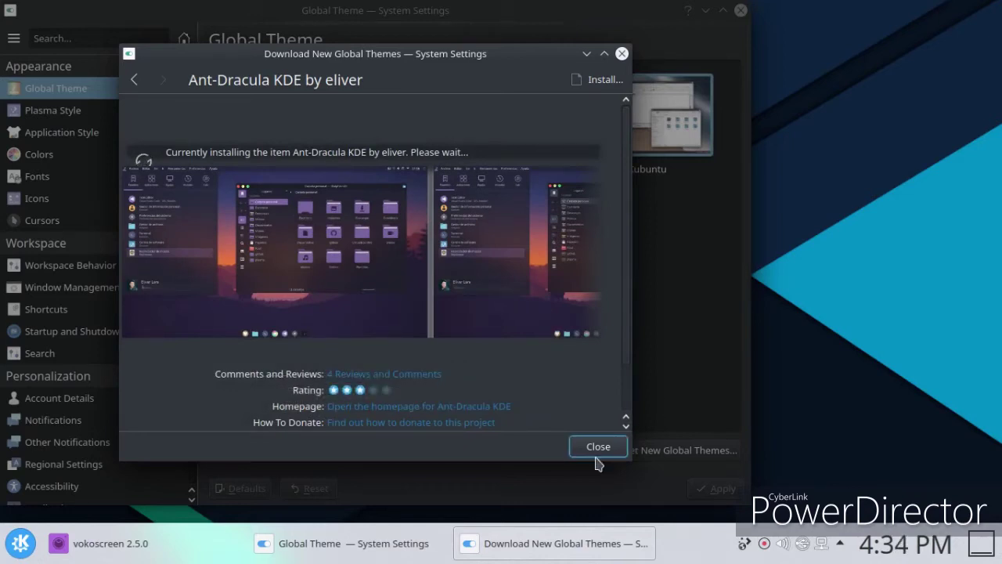
Step: Return to the list of global themes and start installing the Aritim-Light theme
{"action": "left_click", "coordinate": [133, 83]}
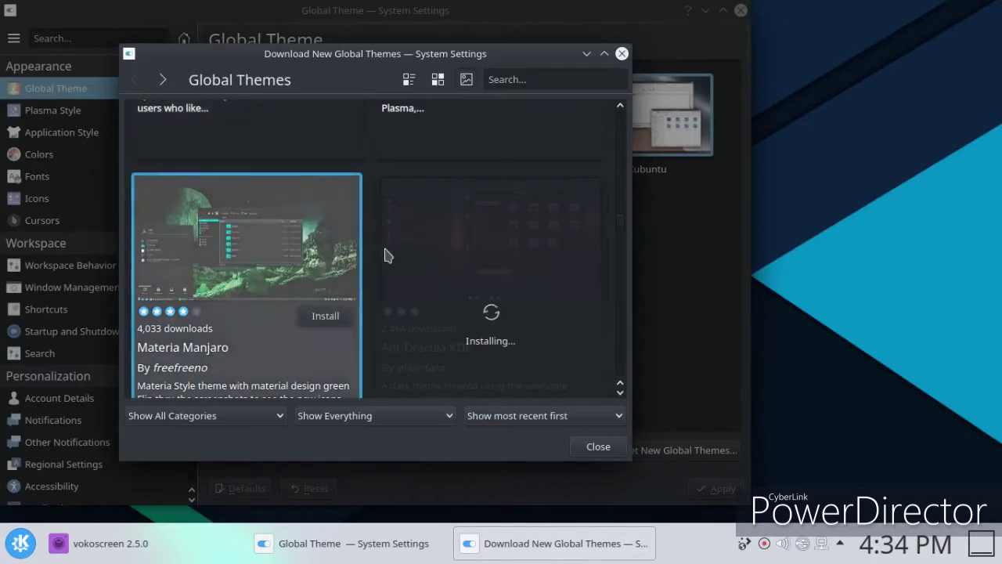
{"action": "scroll", "coordinate": [465, 246], "scroll_direction": "down", "scroll_amount": 4}
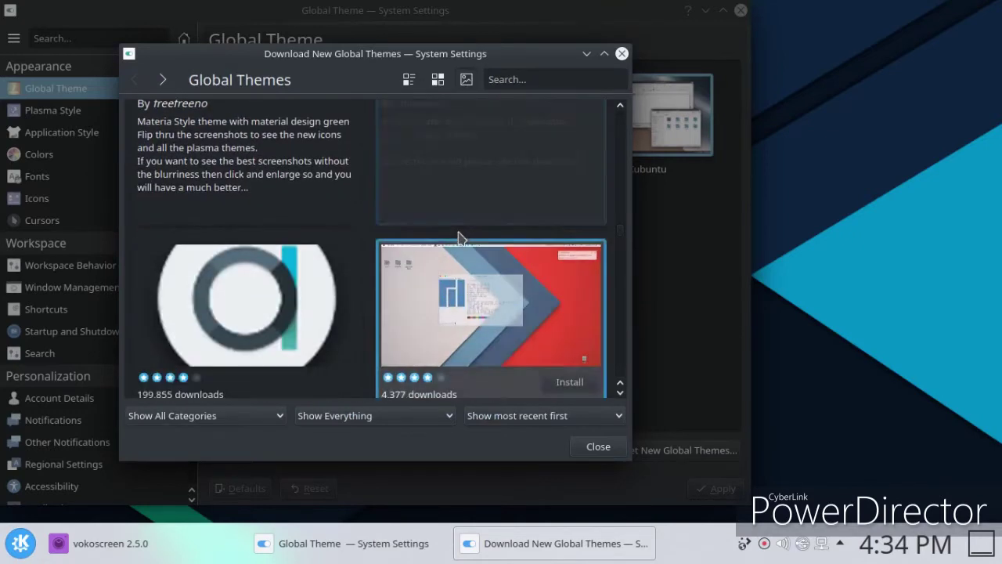
{"action": "scroll", "coordinate": [459, 238], "scroll_direction": "down", "scroll_amount": 2}
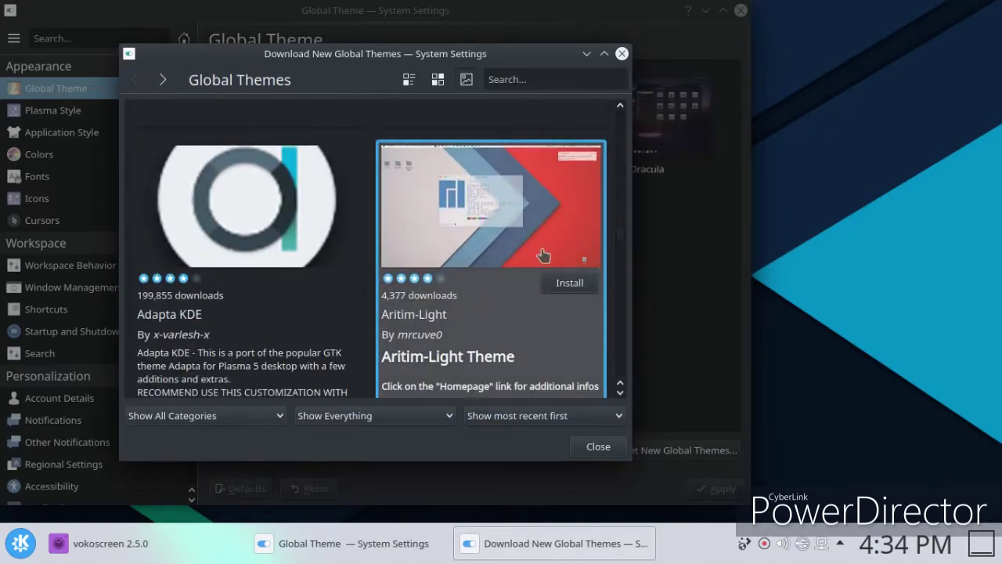
{"action": "left_click", "coordinate": [569, 284]}
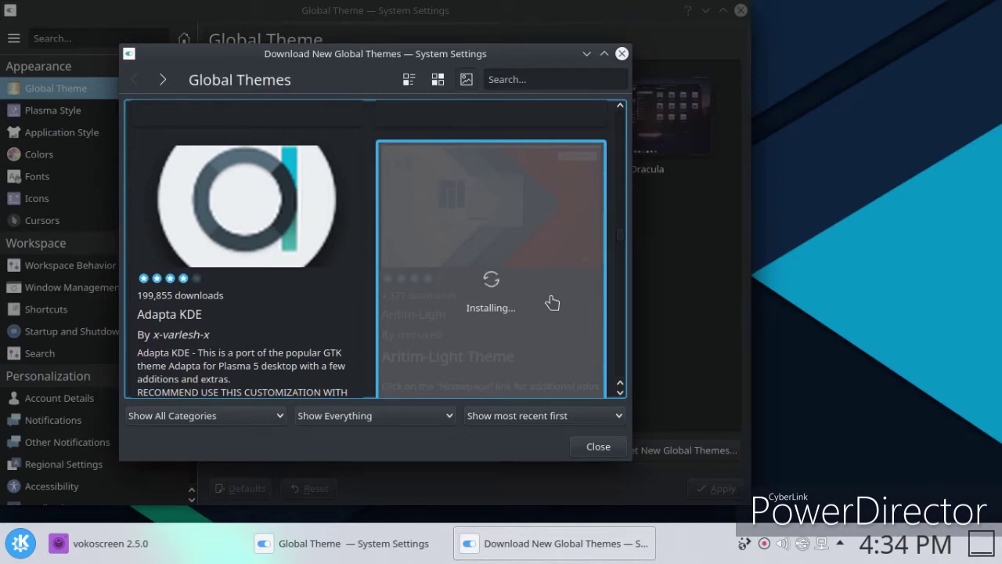
Step: Switch the panel's application launcher to the Application Dashboard alternative, and open it briefly to check it
{"action": "left_click", "coordinate": [17, 544]}
{"action": "scroll", "coordinate": [284, 323], "scroll_direction": "down", "scroll_amount": 1}
{"action": "left_click", "coordinate": [857, 208]}
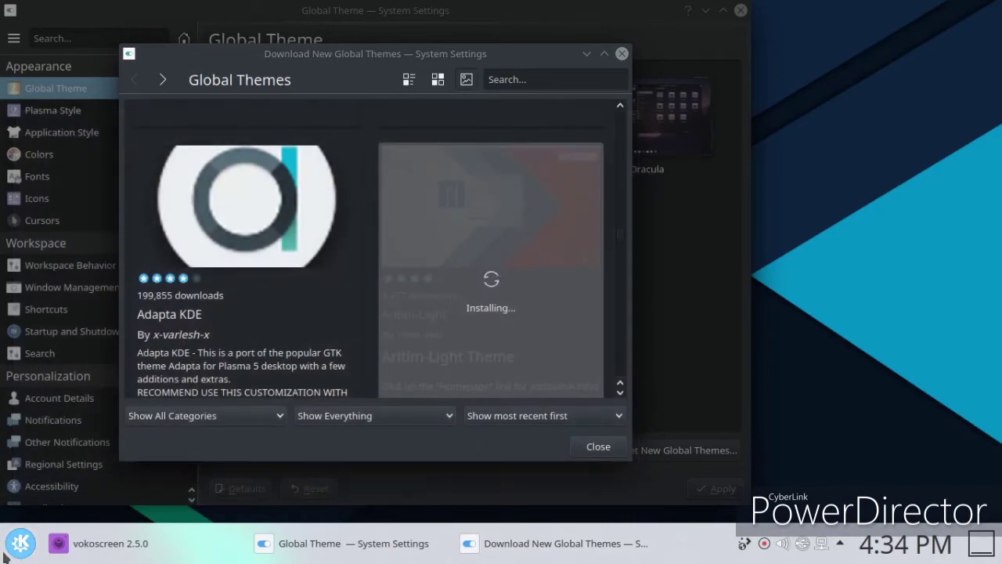
{"action": "right_click", "coordinate": [7, 551]}
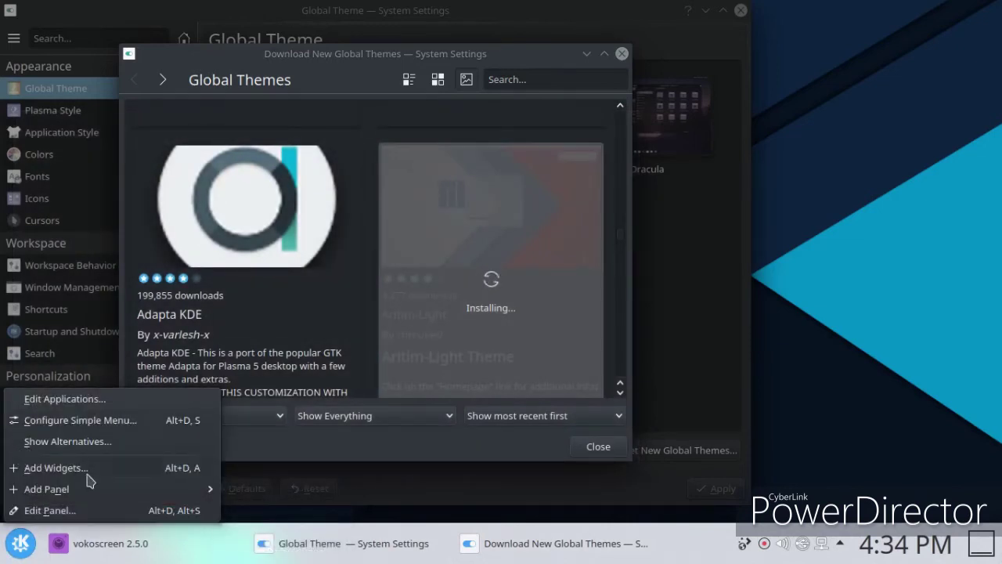
{"action": "left_click", "coordinate": [69, 443]}
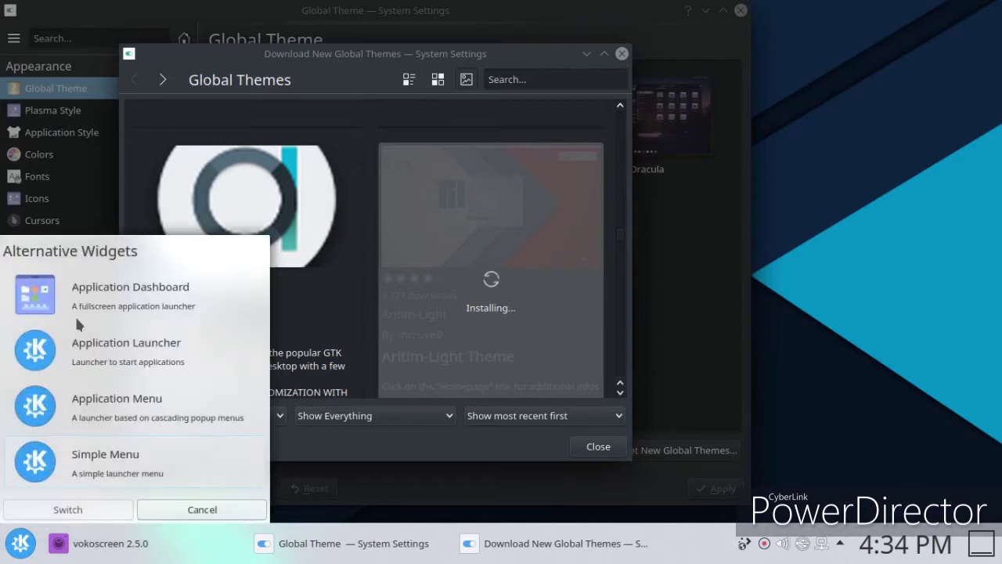
{"action": "left_click", "coordinate": [53, 308]}
{"action": "left_click", "coordinate": [67, 510]}
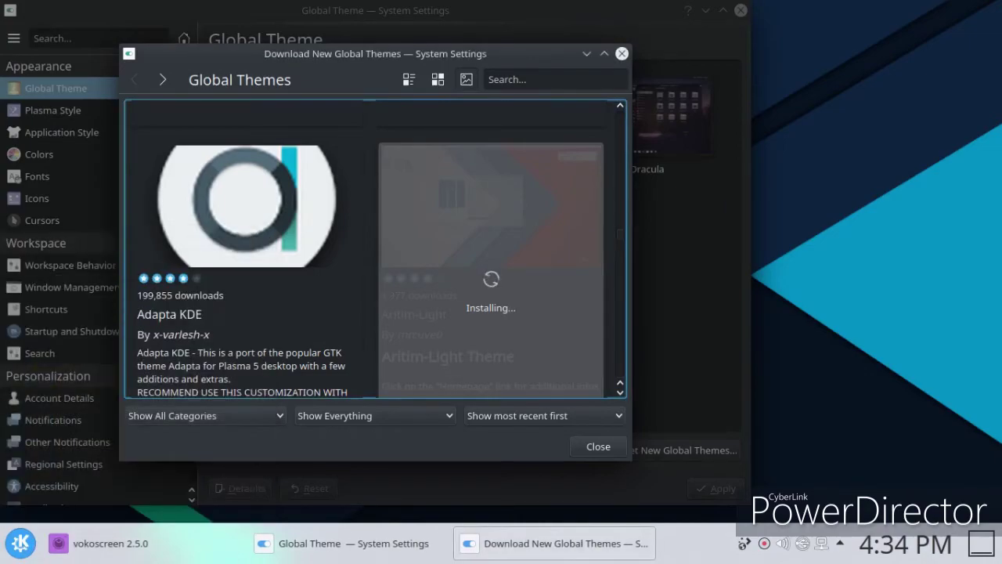
{"action": "left_click", "coordinate": [2, 553]}
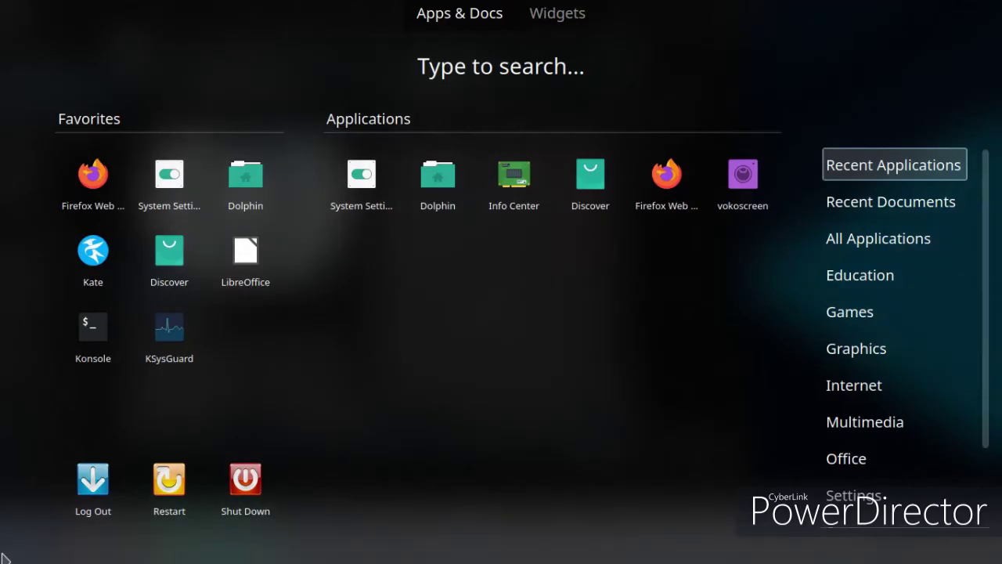
{"action": "left_click", "coordinate": [3, 553]}
Step: Close the theme download window and apply the Dracula global theme
{"action": "left_click", "coordinate": [621, 54]}
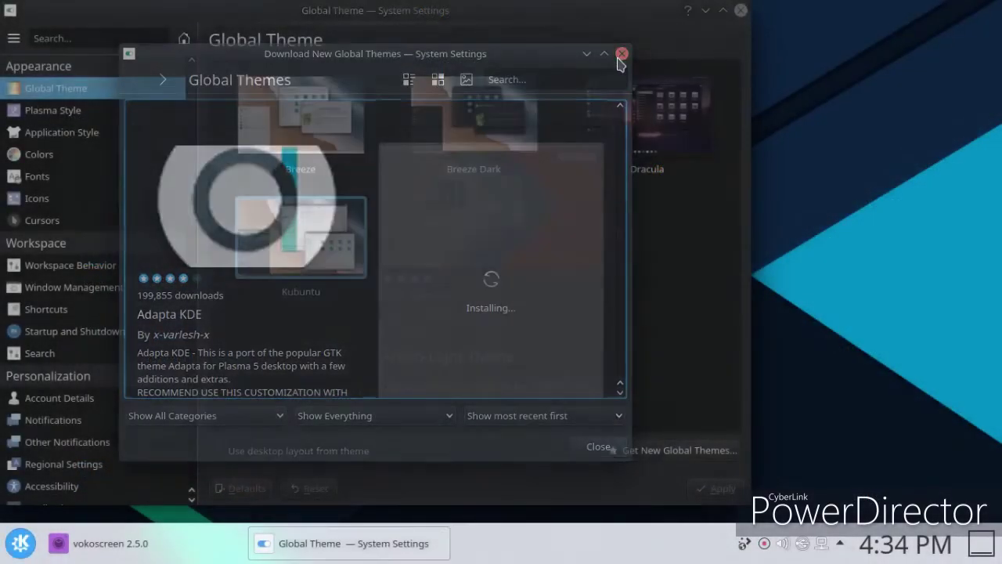
{"action": "left_click_drag", "start_coordinate": [502, 20], "coordinate": [552, 18]}
{"action": "left_click", "coordinate": [673, 129]}
{"action": "left_click", "coordinate": [756, 488]}
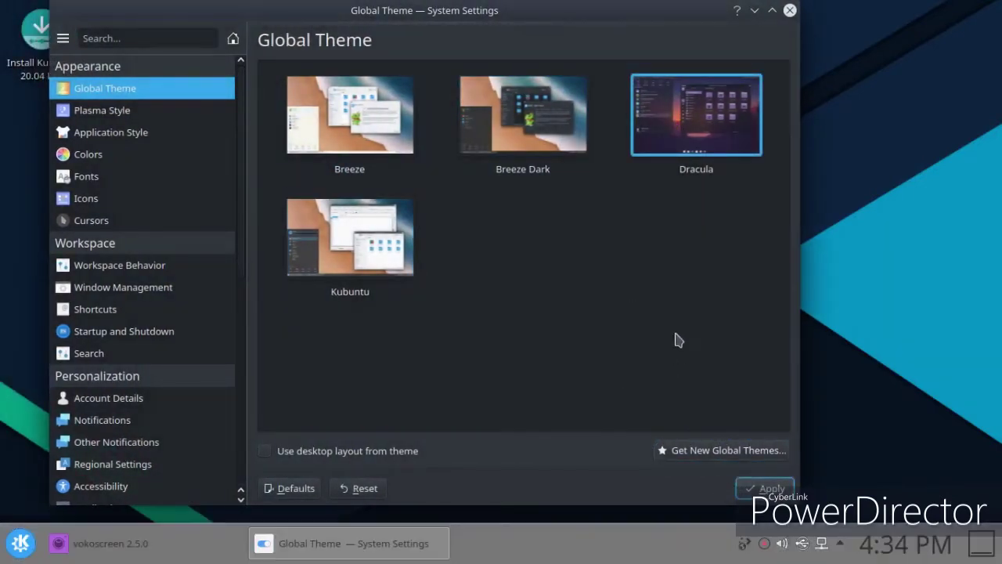
Step: Close System Settings and reopen it from the Application Dashboard's applications
{"action": "left_click", "coordinate": [798, 10]}
{"action": "key", "text": "super"}
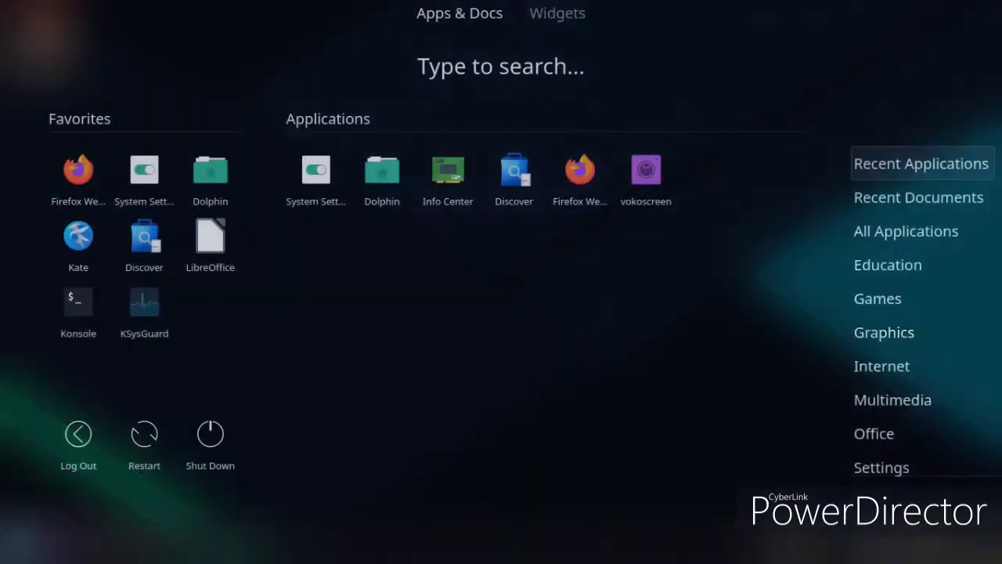
{"action": "left_click", "coordinate": [316, 177]}
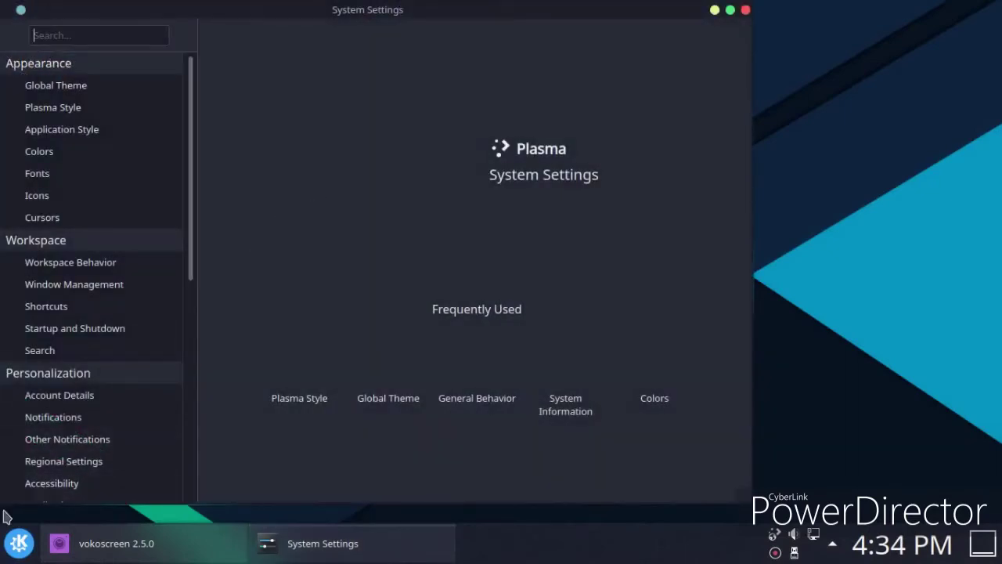
Step: Switch the panel's launcher from Application Dashboard to the Application Launcher alternative, and open it briefly to check it
{"action": "right_click", "coordinate": [19, 542]}
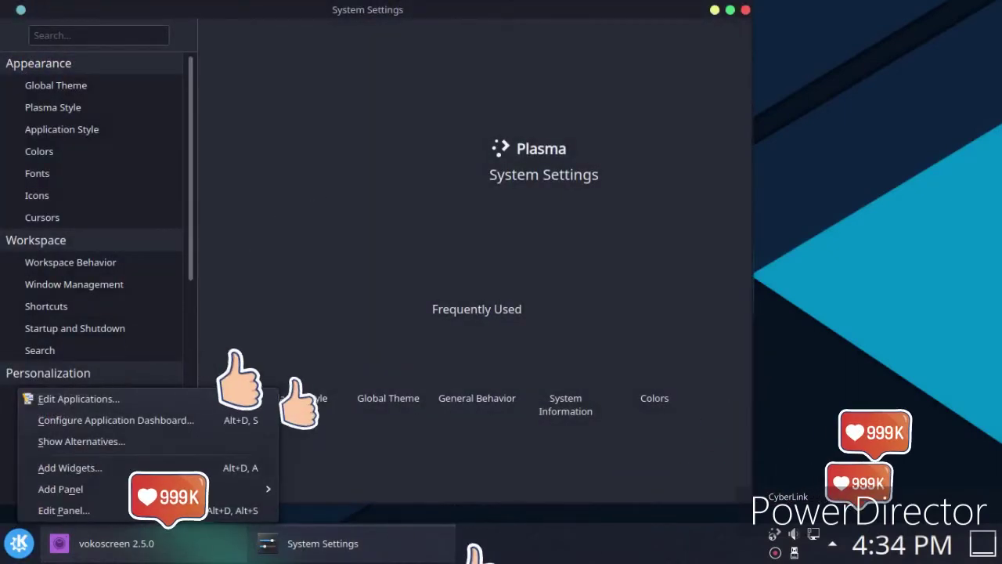
{"action": "key", "text": "s"}
{"action": "left_click", "coordinate": [128, 345]}
{"action": "left_click", "coordinate": [54, 510]}
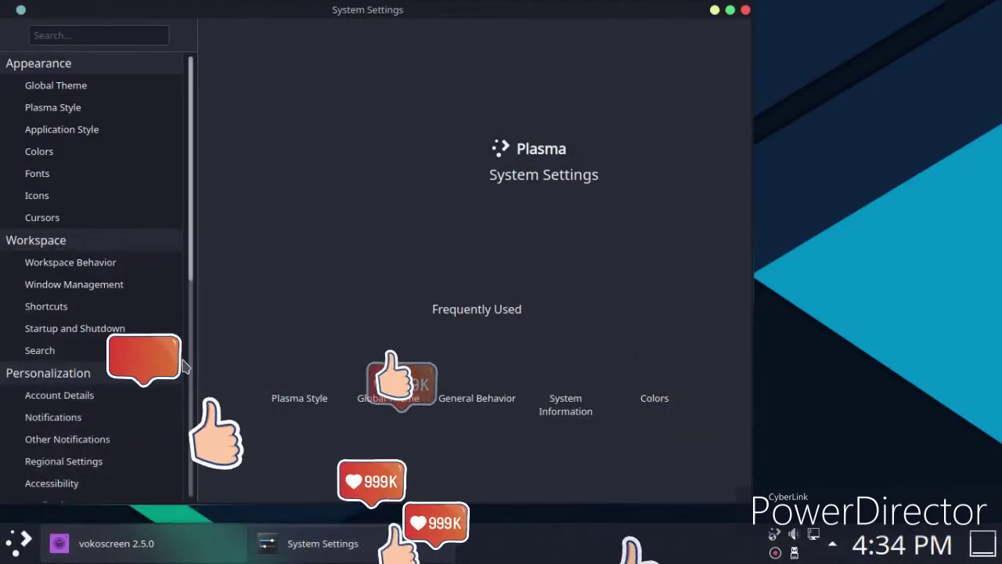
{"action": "key", "text": "super"}
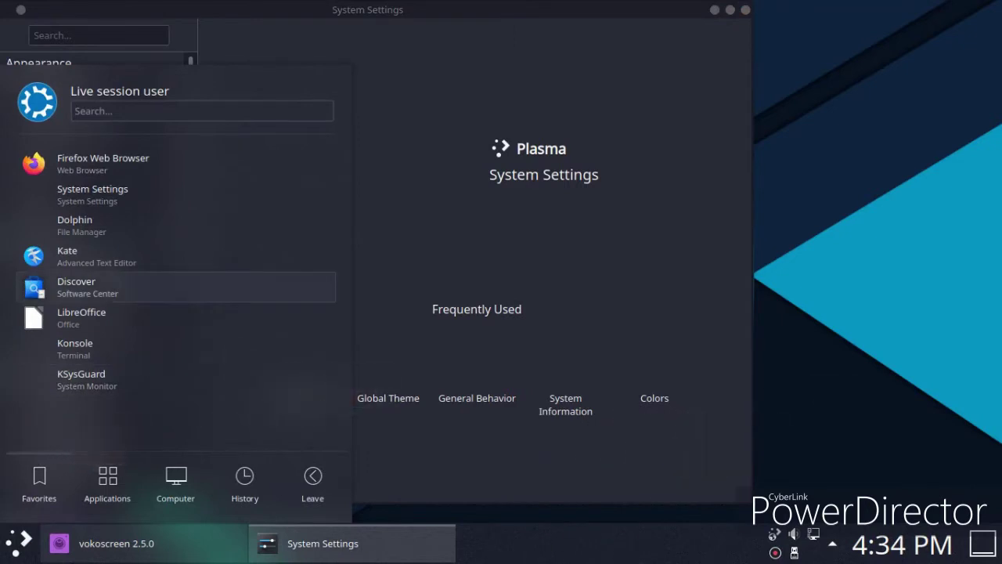
{"action": "left_click", "coordinate": [494, 314]}
Step: Switch the panel's launcher to the Application Menu alternative and close System Settings
{"action": "right_click", "coordinate": [16, 542]}
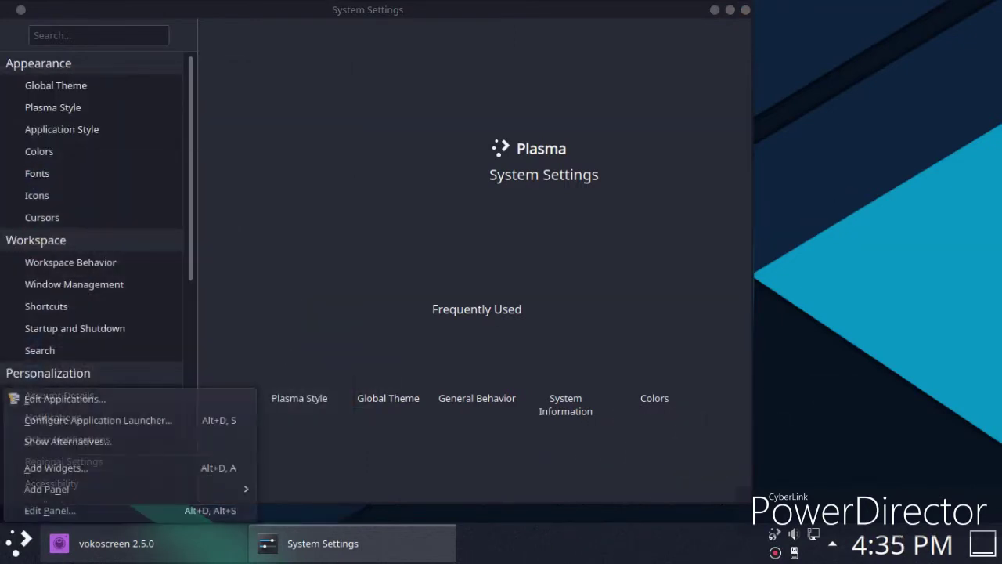
{"action": "left_click", "coordinate": [68, 441]}
{"action": "left_click", "coordinate": [133, 403]}
{"action": "left_click", "coordinate": [69, 507]}
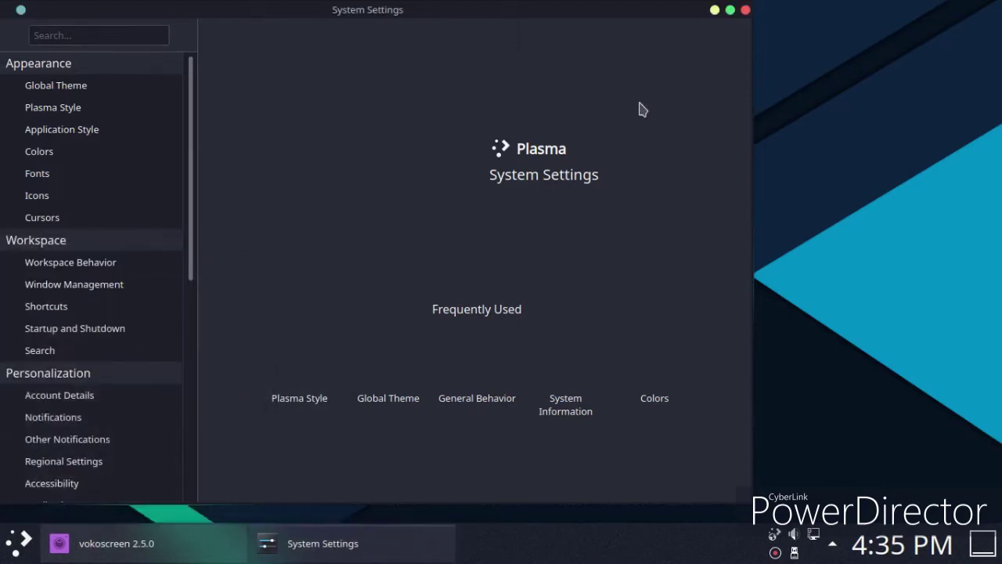
{"action": "left_click", "coordinate": [747, 10]}
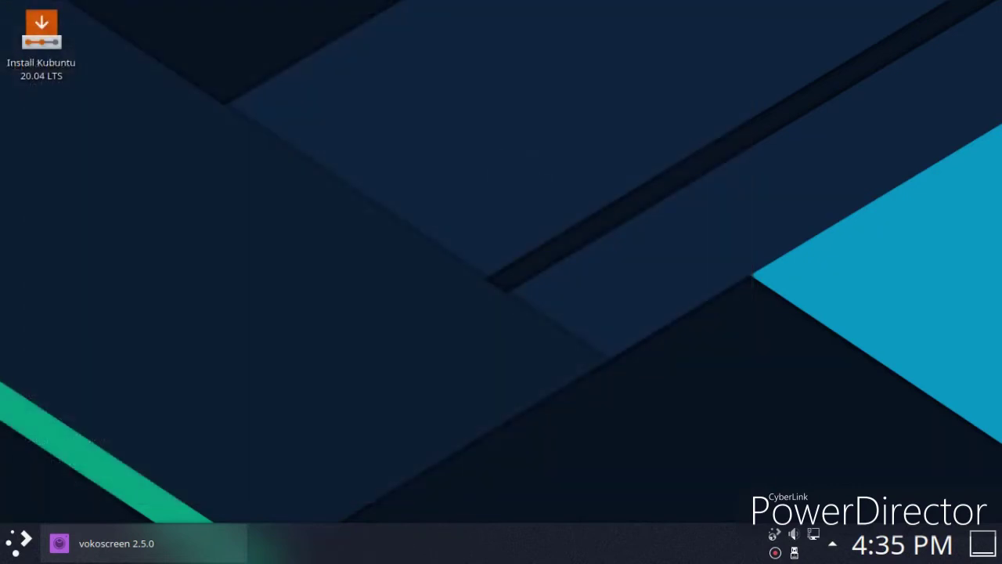
Step: Open Discover from the Application Menu's favorites and look through its featured applications
{"action": "key", "text": "super"}
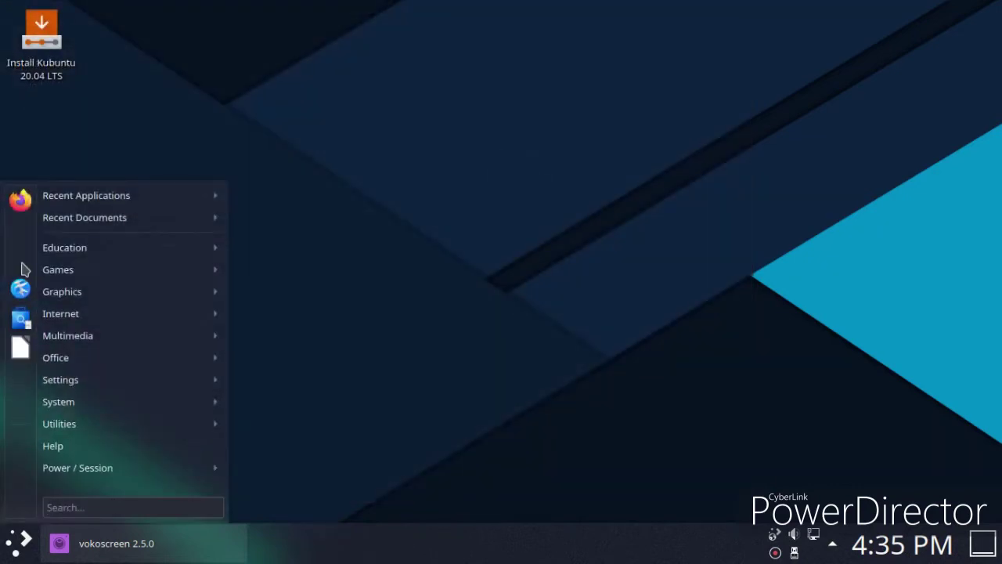
{"action": "left_click", "coordinate": [23, 316]}
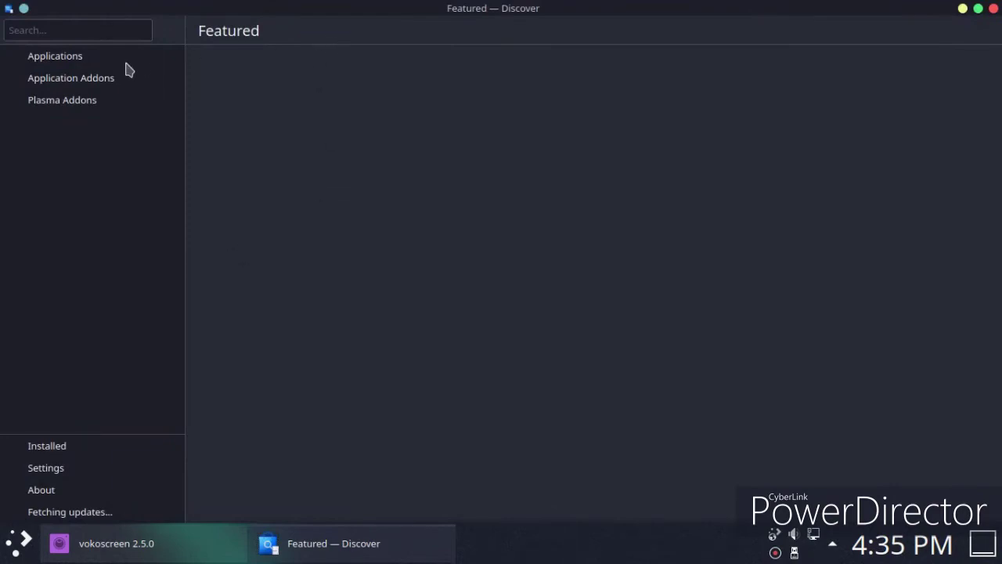
{"action": "scroll", "coordinate": [541, 306], "scroll_direction": "down", "scroll_amount": 3}
{"action": "scroll", "coordinate": [540, 321], "scroll_direction": "down", "scroll_amount": 2}
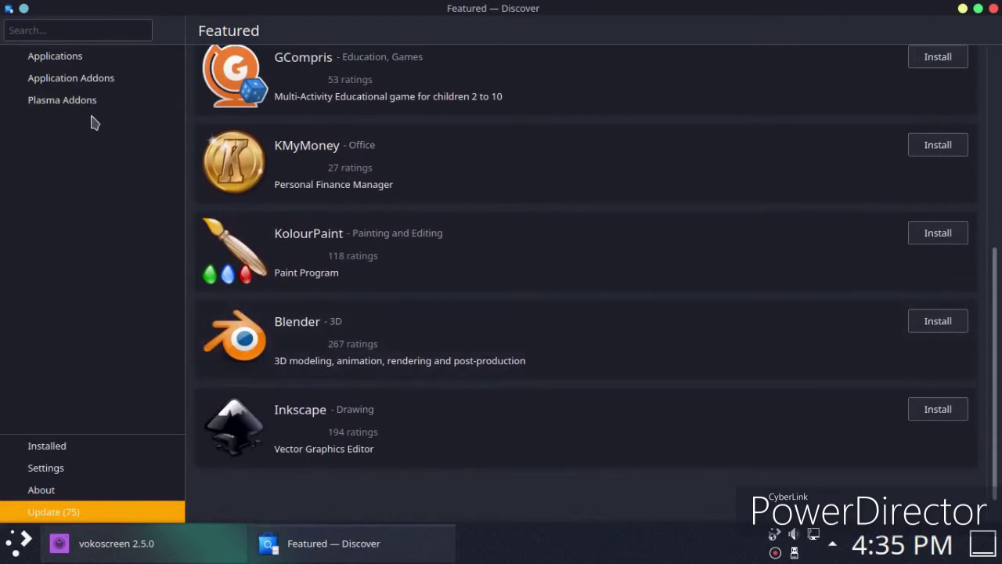
Step: Browse the GTK 2.x and GTK 3.x themes under Application Addons and read the McOS-Transparent theme's details
{"action": "left_click", "coordinate": [78, 79]}
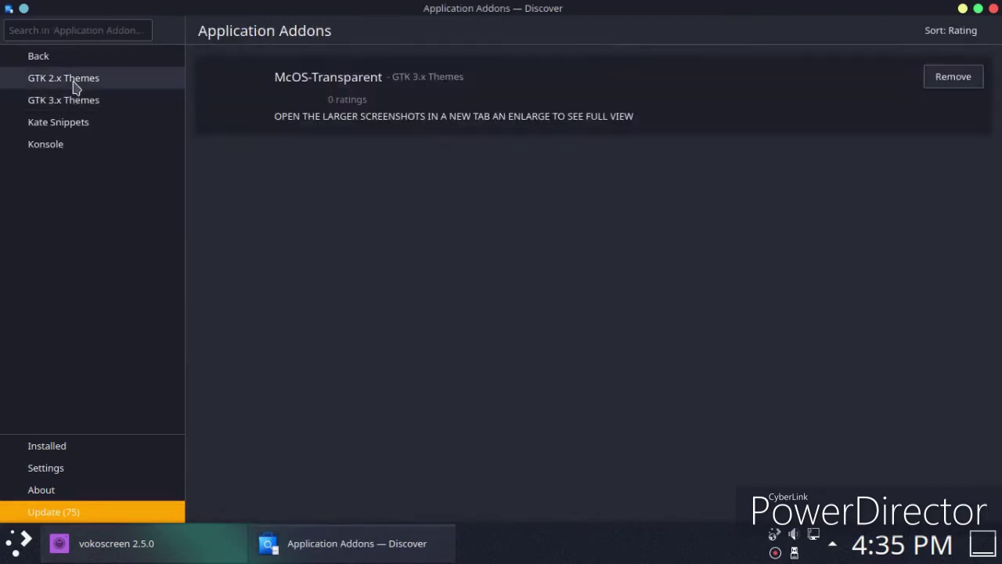
{"action": "left_click", "coordinate": [76, 81]}
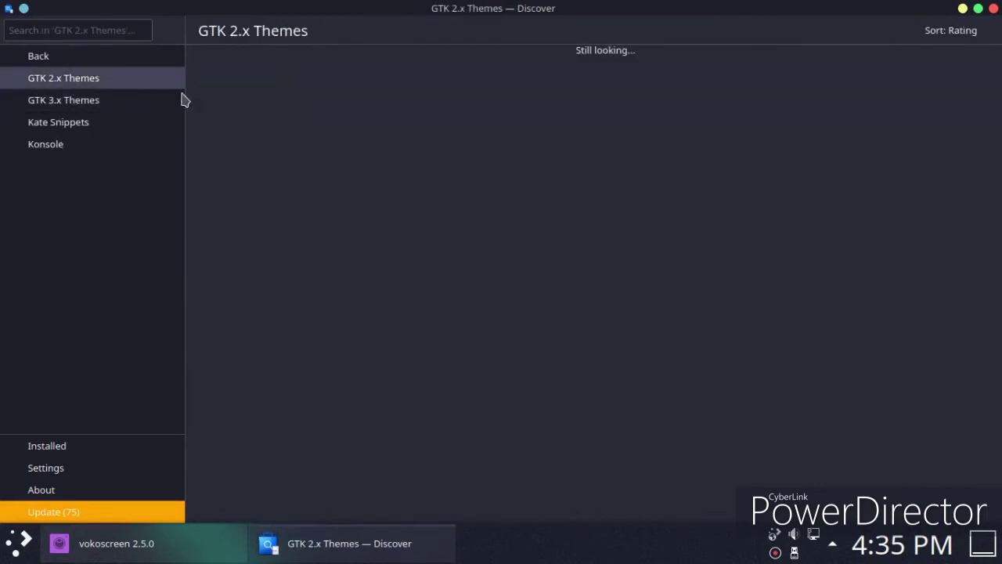
{"action": "left_click", "coordinate": [88, 111]}
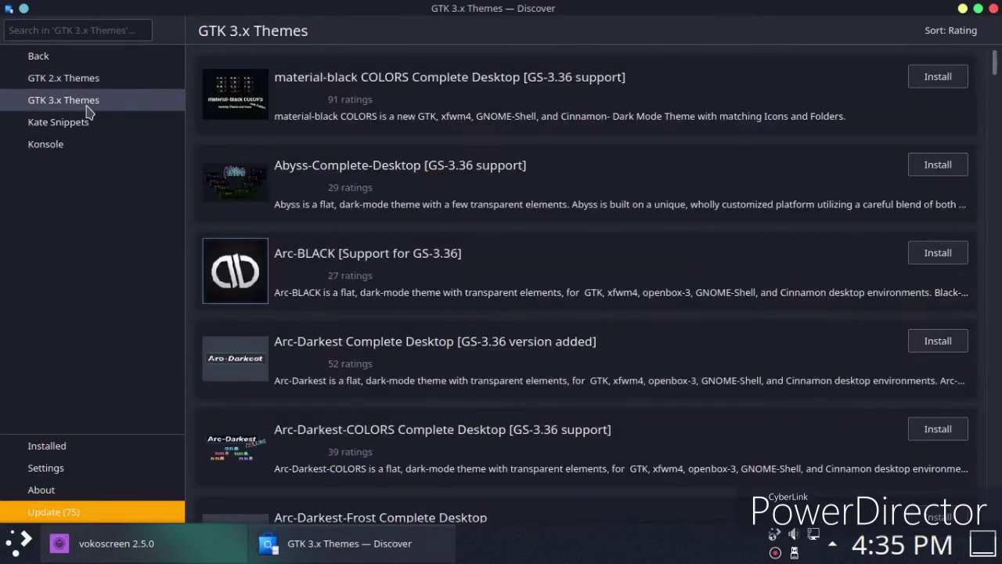
{"action": "scroll", "coordinate": [501, 223], "scroll_direction": "down", "scroll_amount": 10}
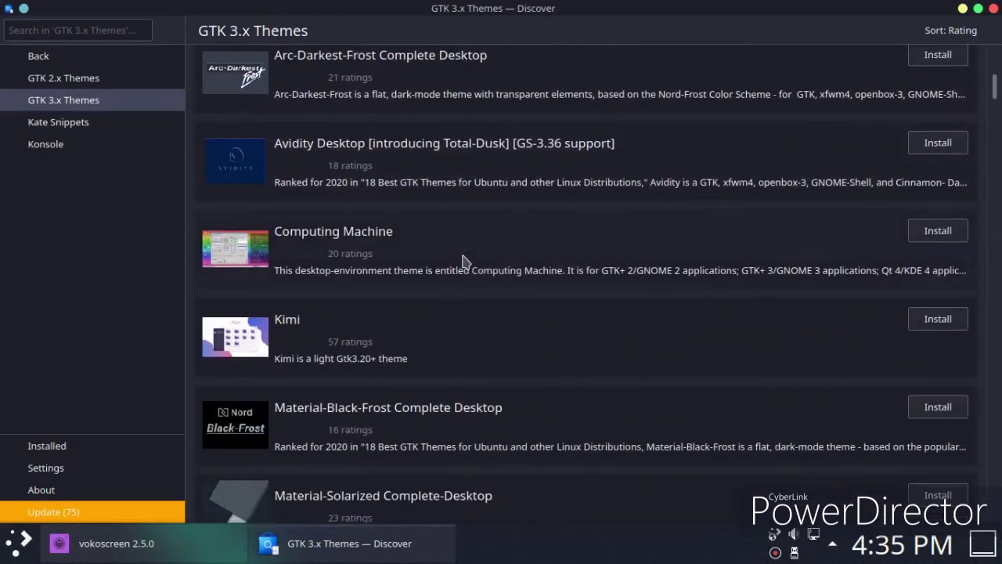
{"action": "scroll", "coordinate": [463, 262], "scroll_direction": "down", "scroll_amount": 5}
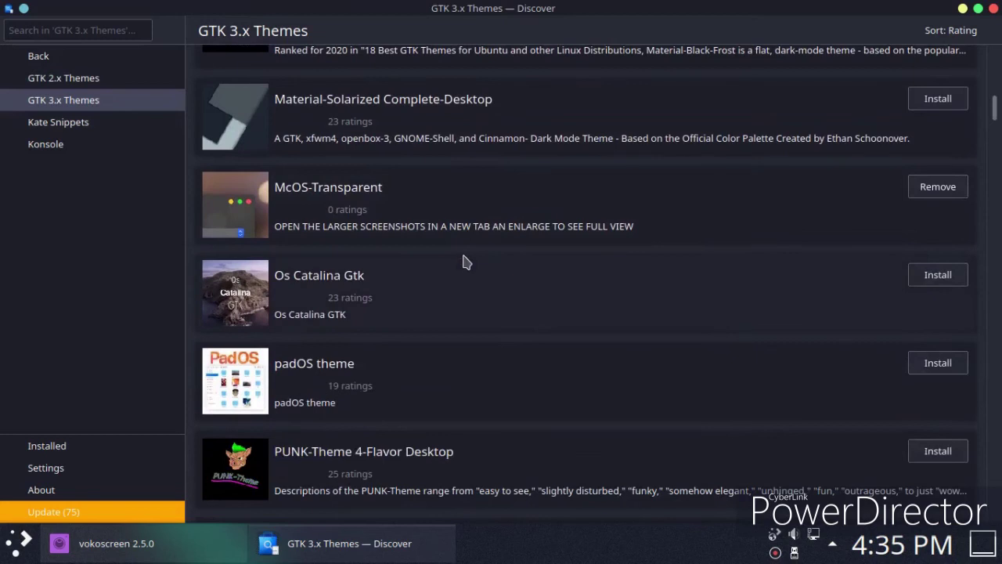
{"action": "left_click", "coordinate": [502, 206]}
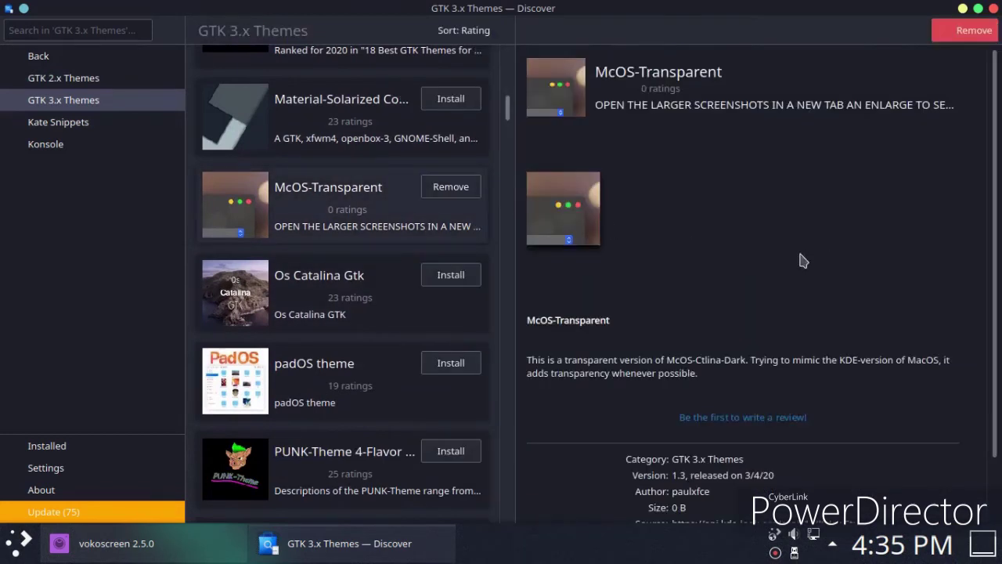
{"action": "scroll", "coordinate": [824, 243], "scroll_direction": "down", "scroll_amount": 8}
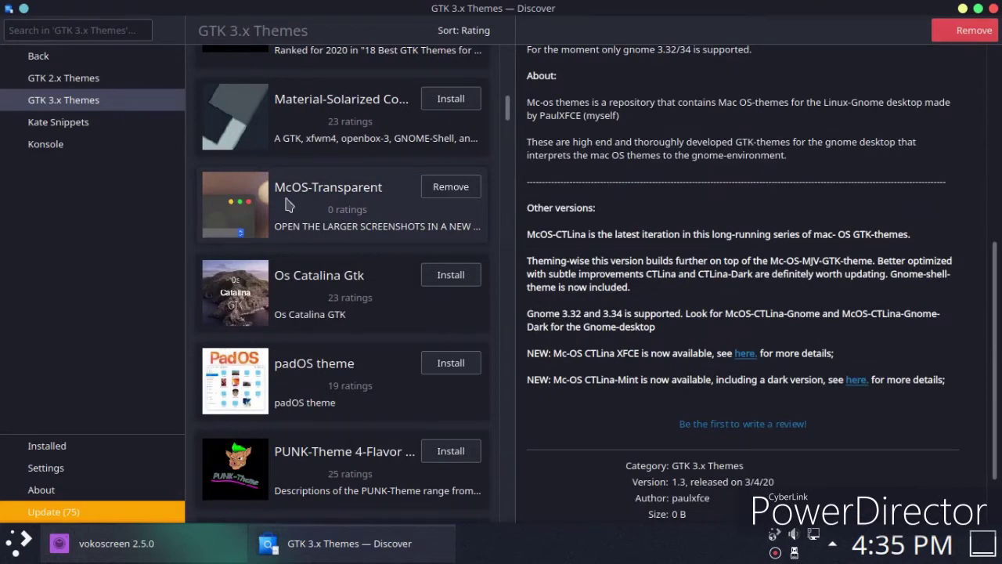
Step: Try to install the Os Catalina Gtk theme from the GTK 3.x themes, and look further down the theme list
{"action": "scroll", "coordinate": [448, 210], "scroll_direction": "down", "scroll_amount": 1}
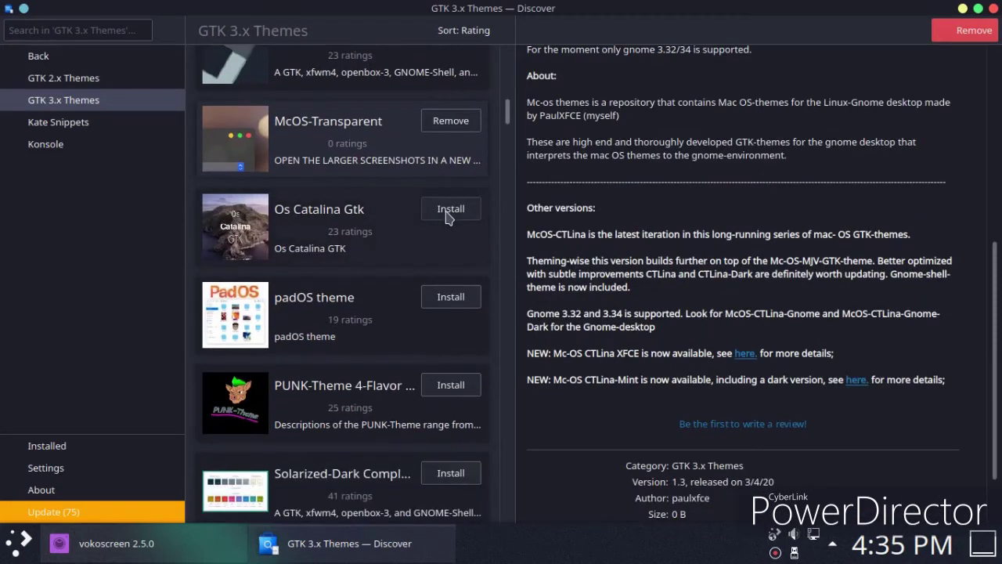
{"action": "left_click", "coordinate": [448, 210]}
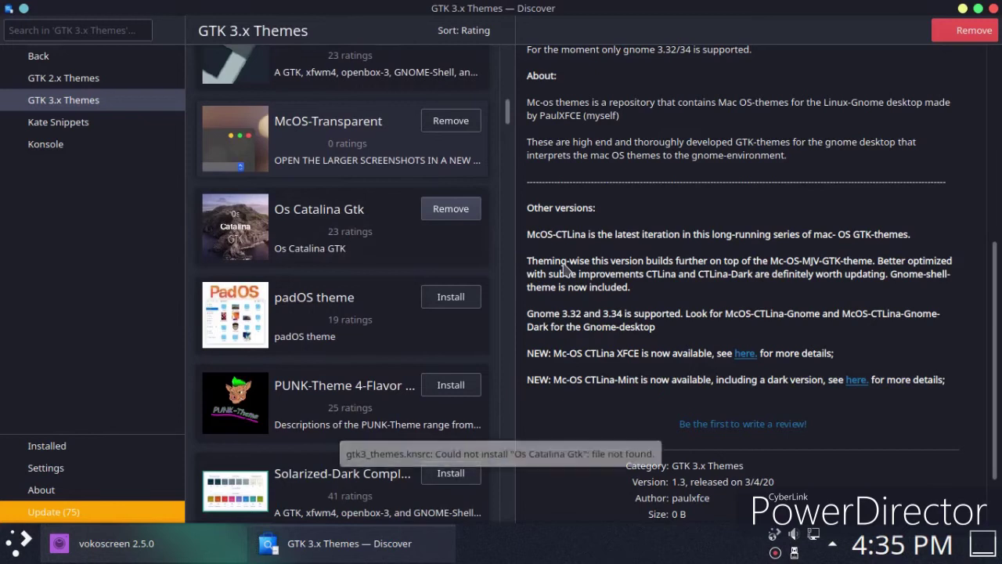
{"action": "scroll", "coordinate": [564, 270], "scroll_direction": "down", "scroll_amount": 2}
{"action": "scroll", "coordinate": [302, 301], "scroll_direction": "down", "scroll_amount": 4}
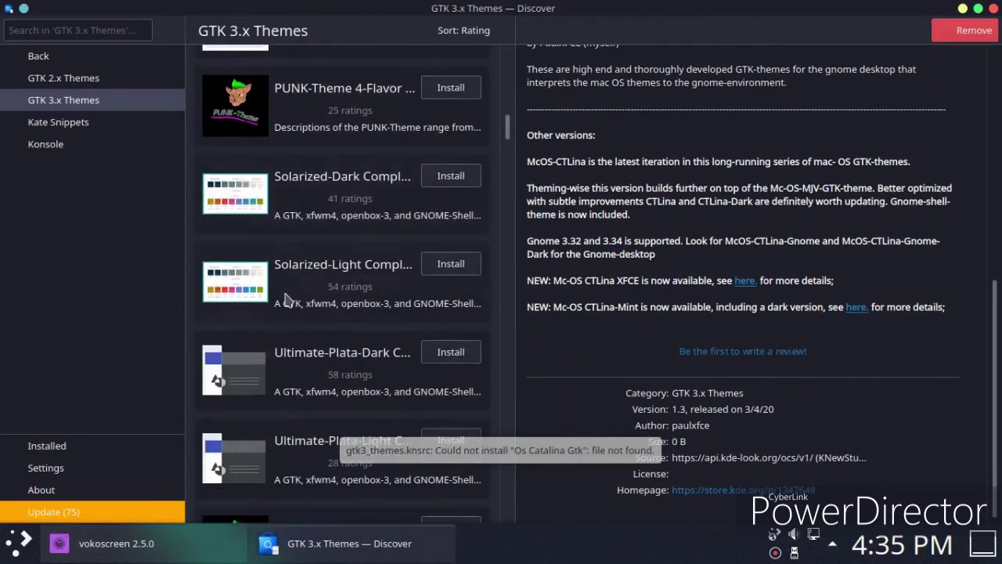
Step: Look through the Kate Snippets addons, and install the Red-Black color scheme from the Konsole addons
{"action": "left_click", "coordinate": [53, 121]}
{"action": "scroll", "coordinate": [274, 212], "scroll_direction": "down", "scroll_amount": 5}
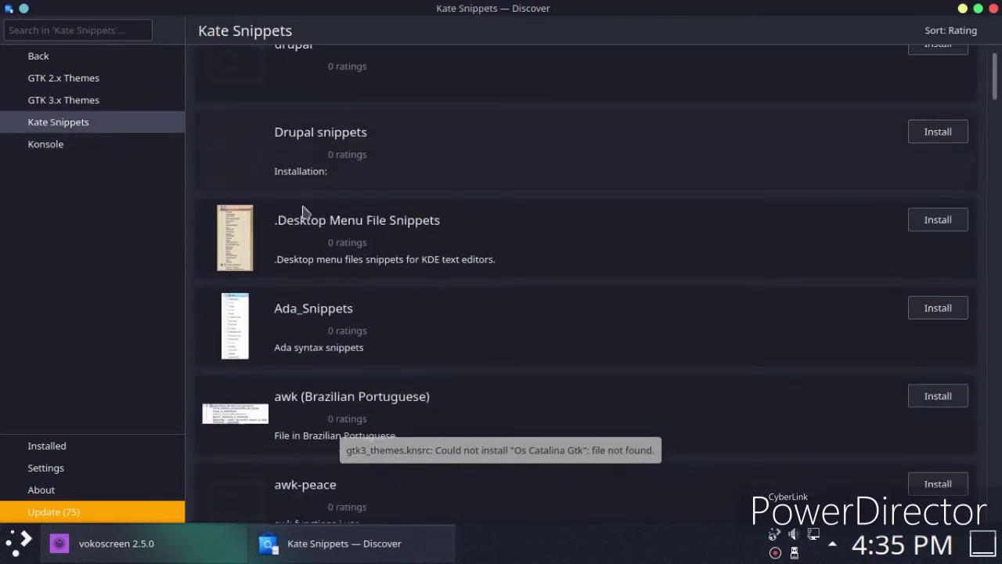
{"action": "left_click", "coordinate": [38, 148]}
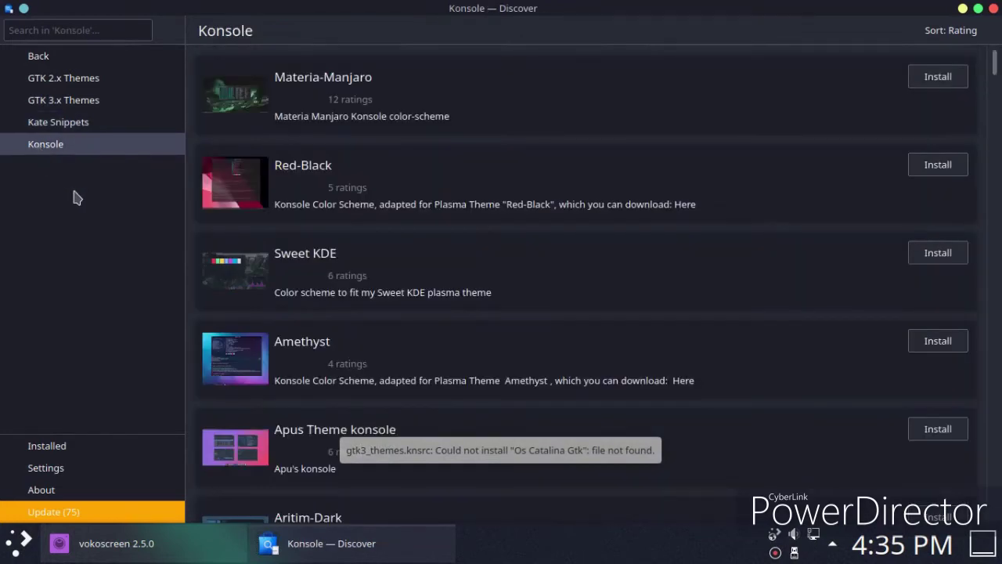
{"action": "left_click", "coordinate": [427, 180]}
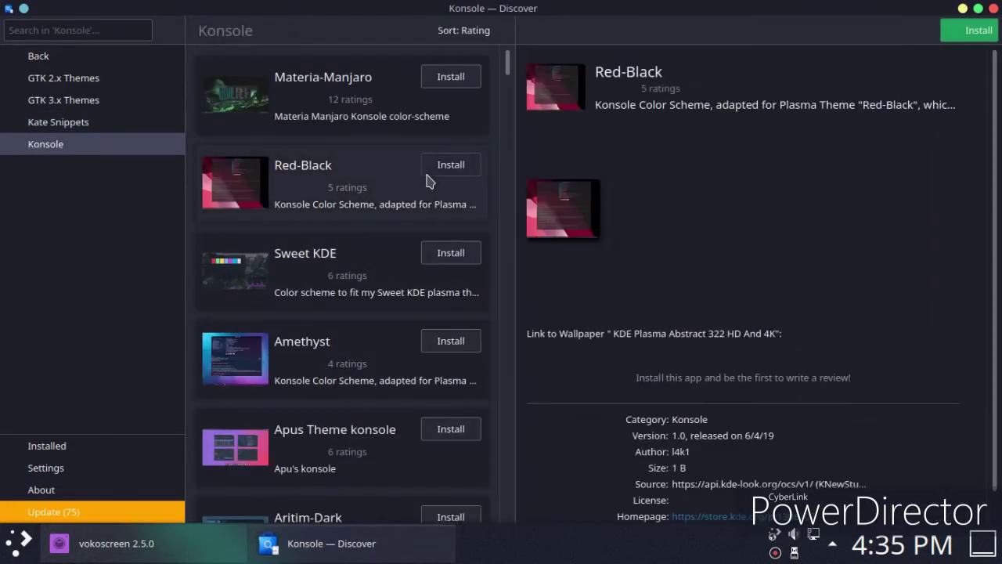
{"action": "left_click", "coordinate": [971, 31]}
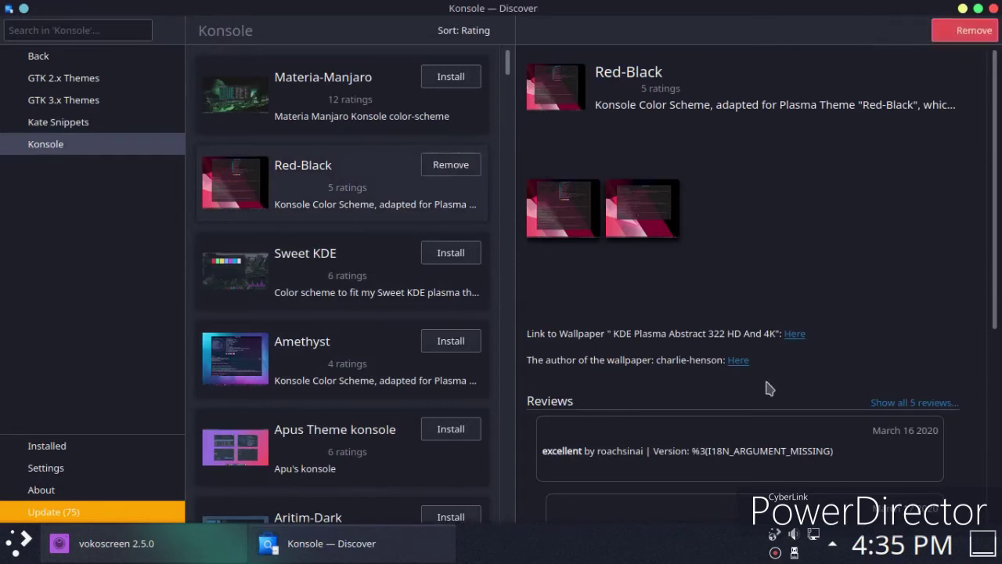
Step: Close Discover and reopen System Settings from the Application Menu's favorites
{"action": "left_click", "coordinate": [993, 8]}
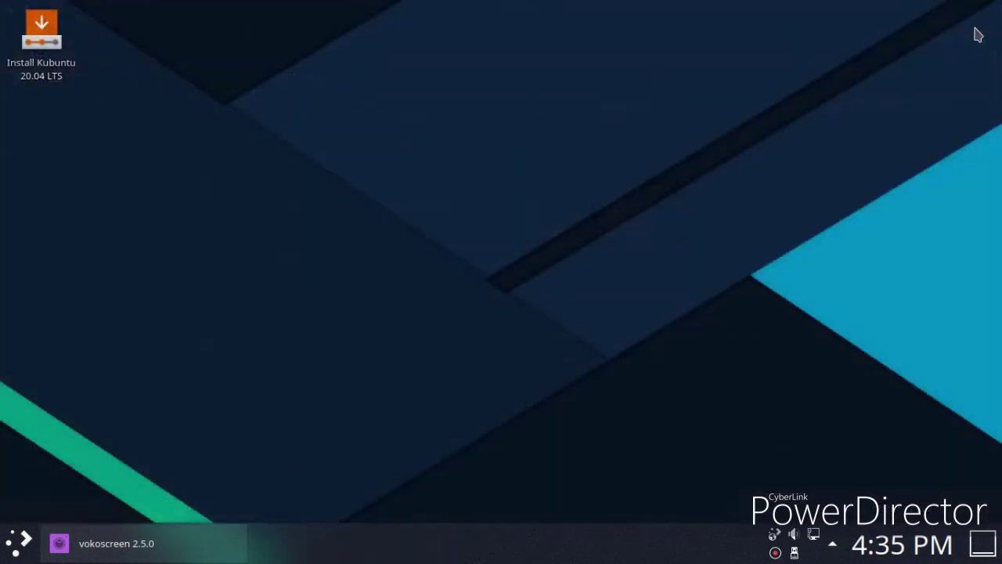
{"action": "key", "text": "super"}
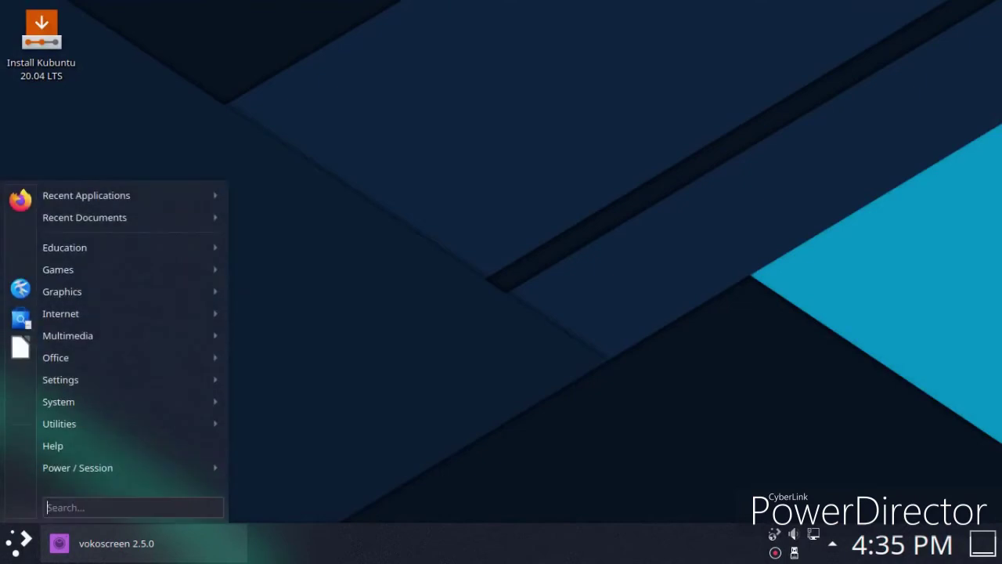
{"action": "left_click", "coordinate": [22, 243]}
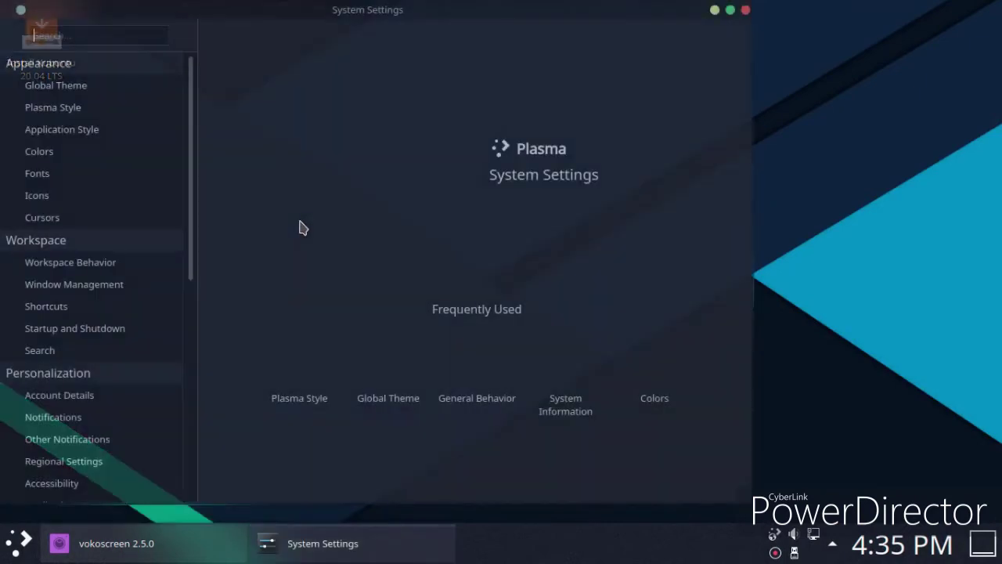
Step: Look at the Plasma Style page, and apply the Breeze Dark global theme
{"action": "left_click", "coordinate": [121, 108]}
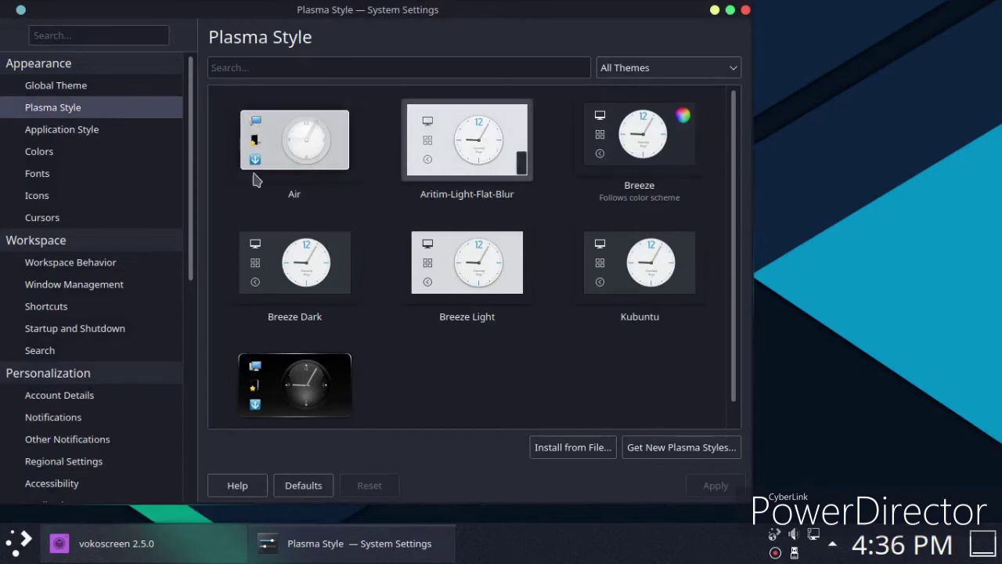
{"action": "left_click", "coordinate": [98, 88]}
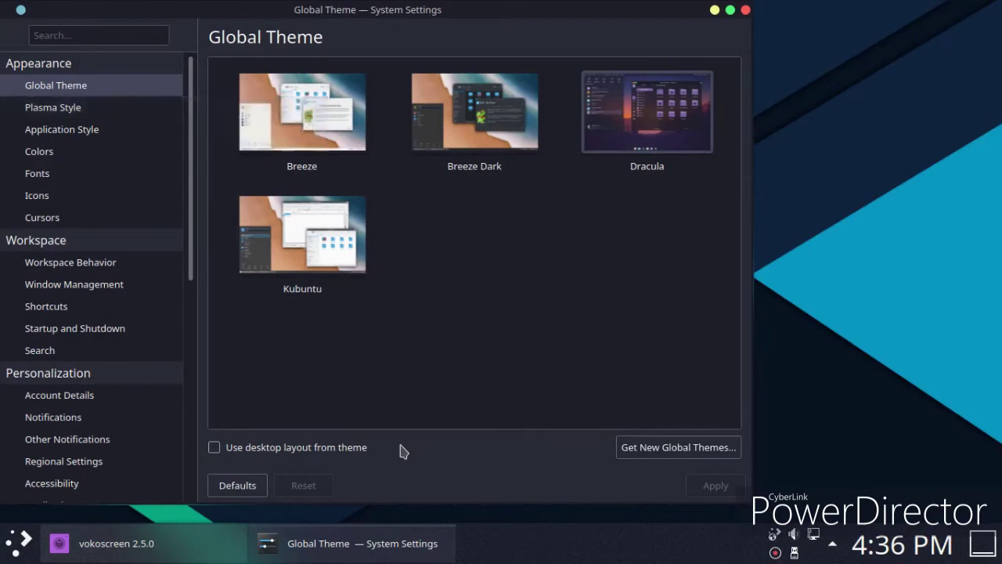
{"action": "left_click", "coordinate": [476, 117]}
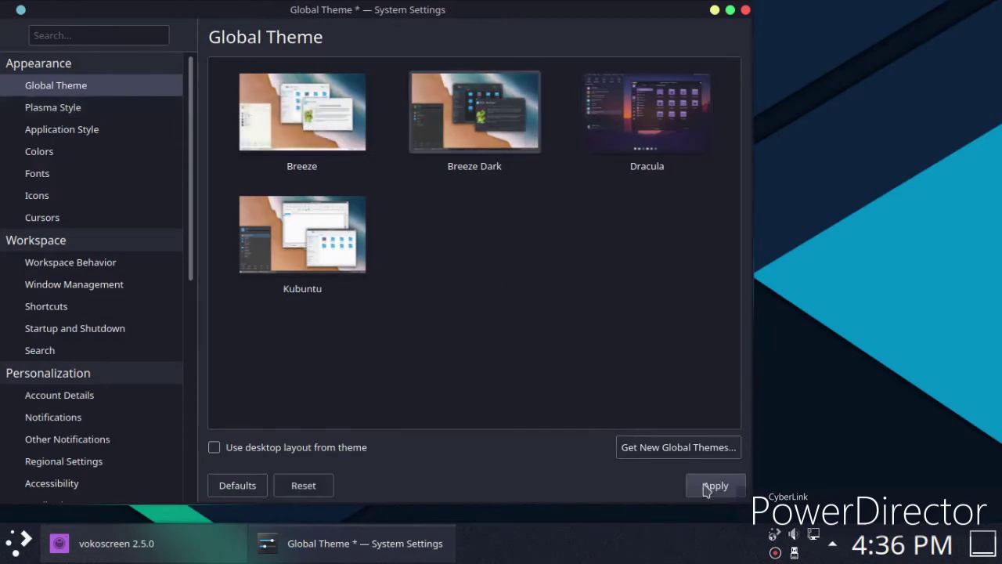
{"action": "left_click", "coordinate": [707, 487]}
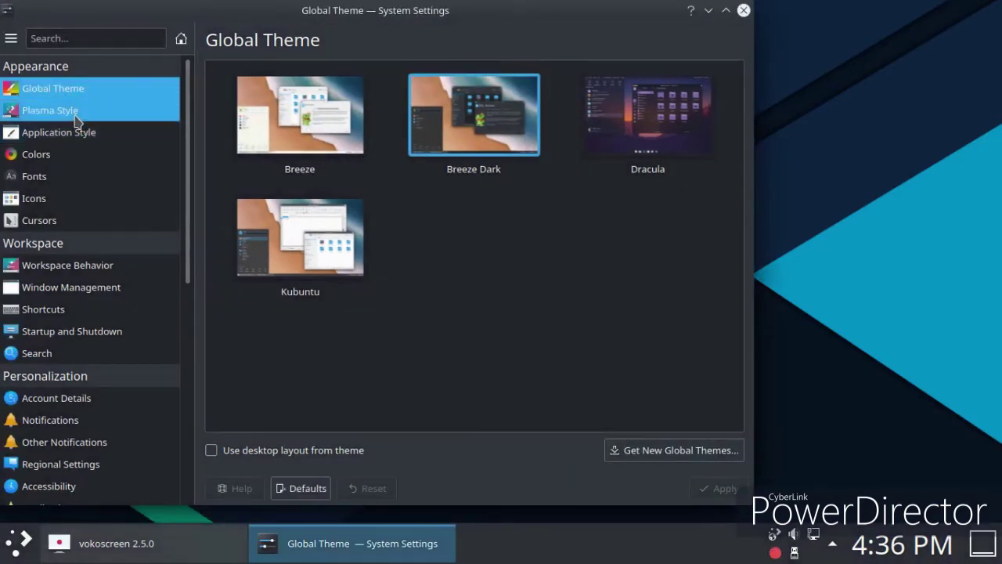
Step: Show the Plasma Style page with the System Settings window moved aside, and briefly open the Application Menu to check its look
{"action": "left_click", "coordinate": [76, 113]}
{"action": "left_click_drag", "start_coordinate": [283, 23], "coordinate": [457, 24]}
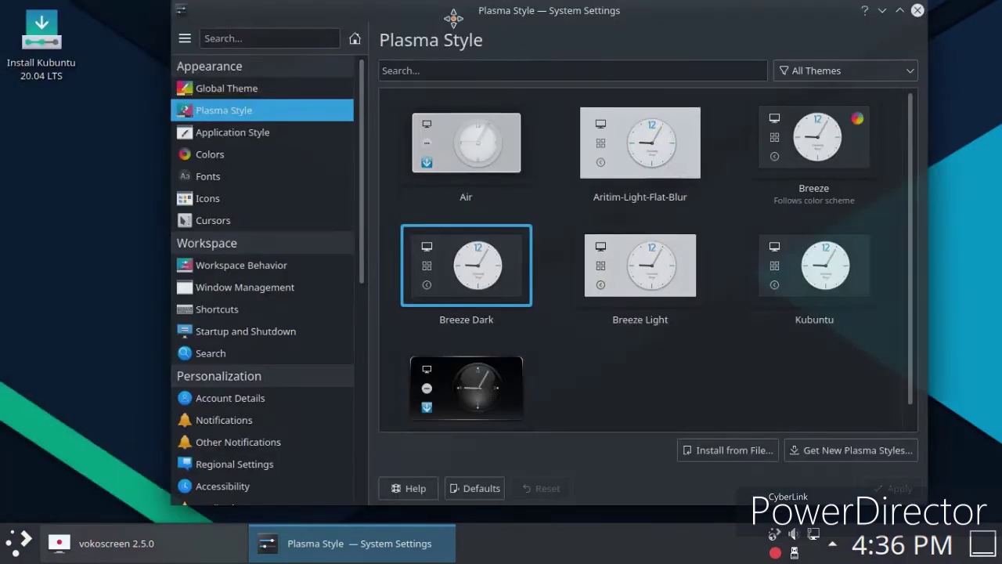
{"action": "left_click", "coordinate": [16, 542]}
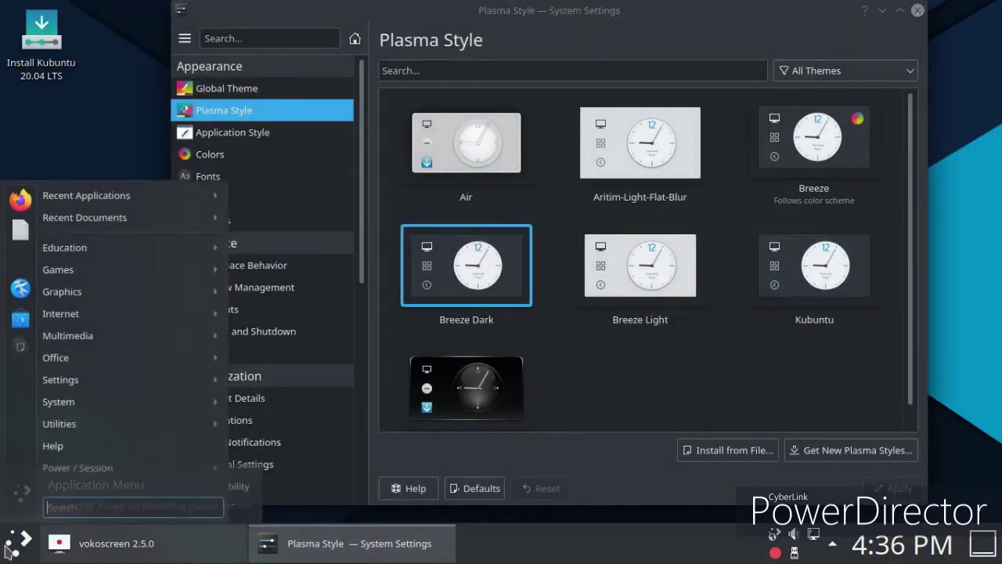
{"action": "left_click", "coordinate": [82, 159]}
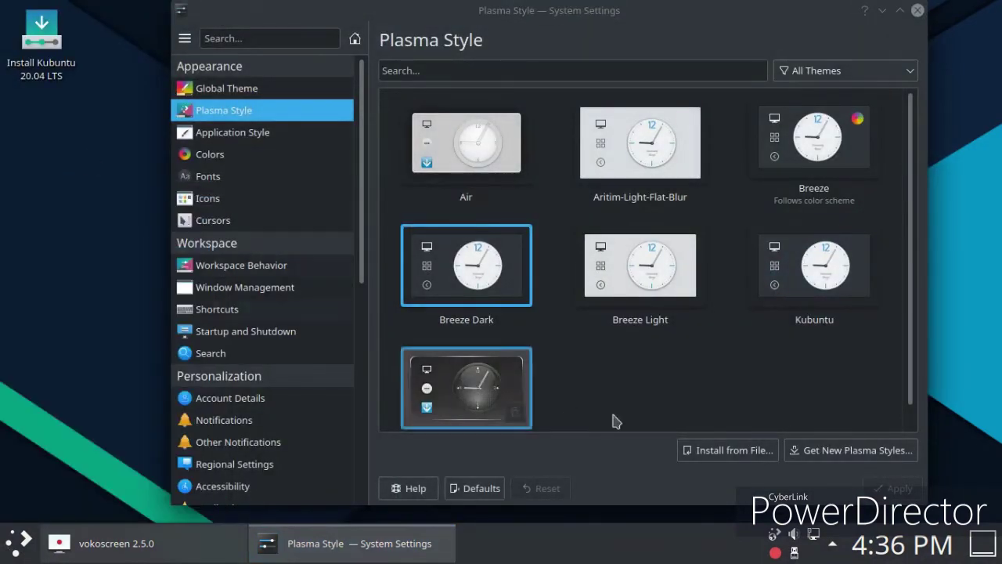
Step: Download and install the McMojave Plasma style from the online Plasma Styles, and return to the installed styles
{"action": "left_click", "coordinate": [806, 451]}
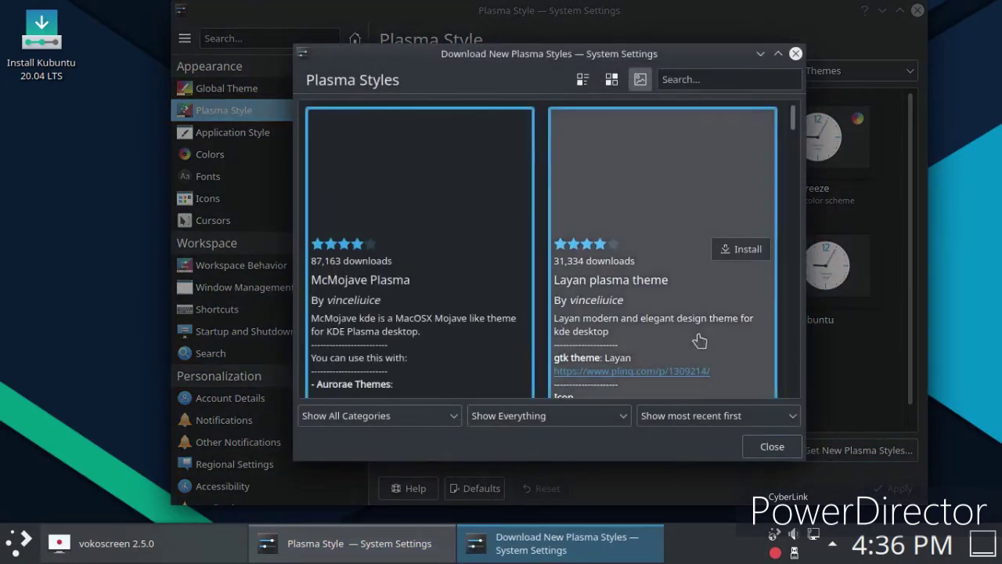
{"action": "left_click", "coordinate": [431, 310]}
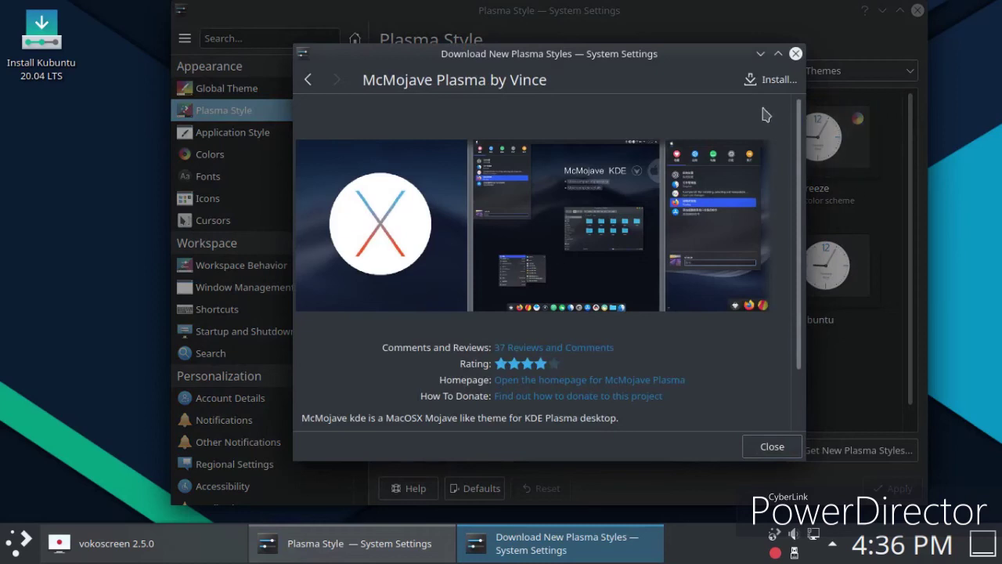
{"action": "left_click", "coordinate": [769, 81]}
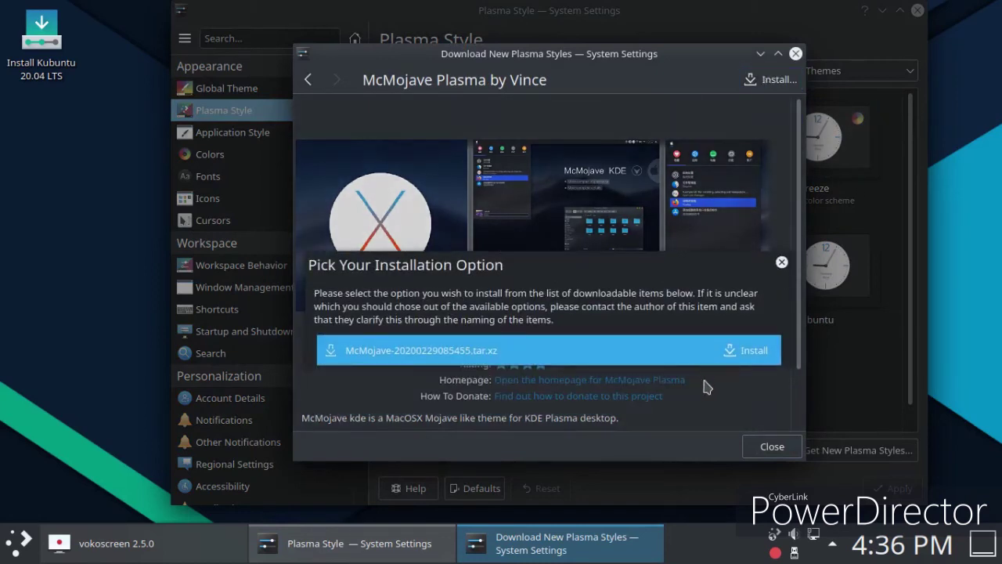
{"action": "left_click", "coordinate": [755, 350]}
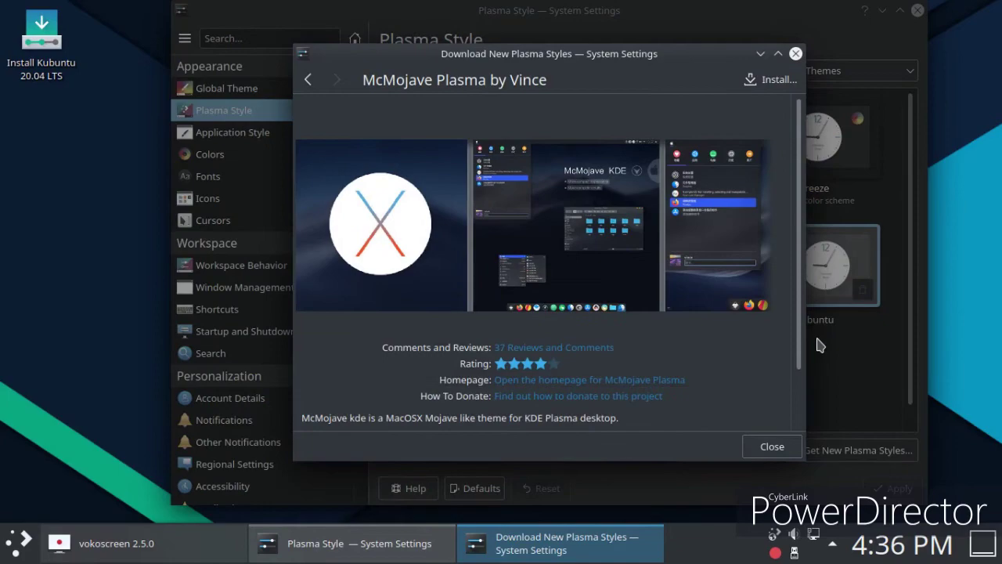
{"action": "left_click", "coordinate": [772, 450]}
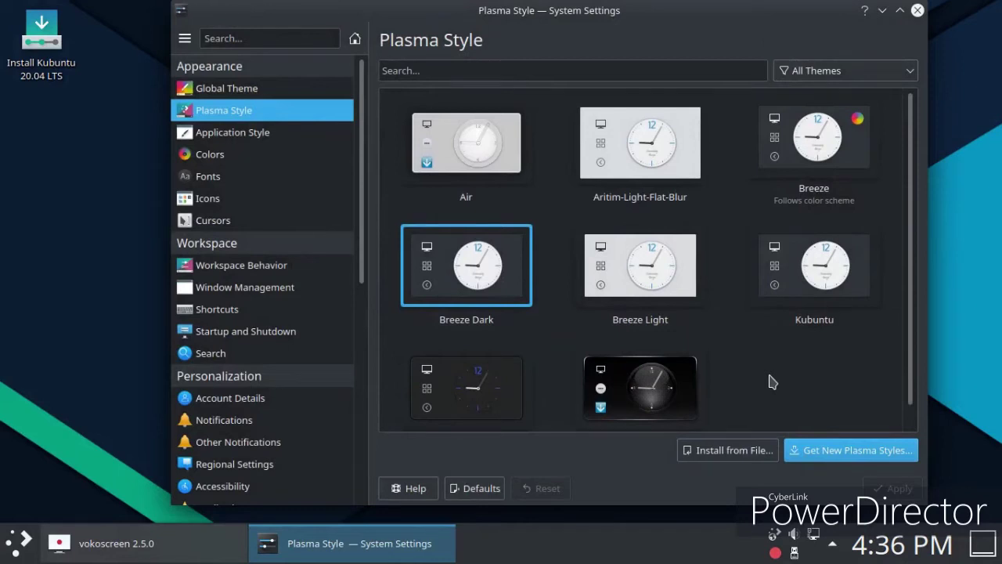
Step: Apply the Dracula window decoration theme after viewing the Global Theme and Plasma Style pages, and briefly check the Application Menu
{"action": "left_click", "coordinate": [247, 88]}
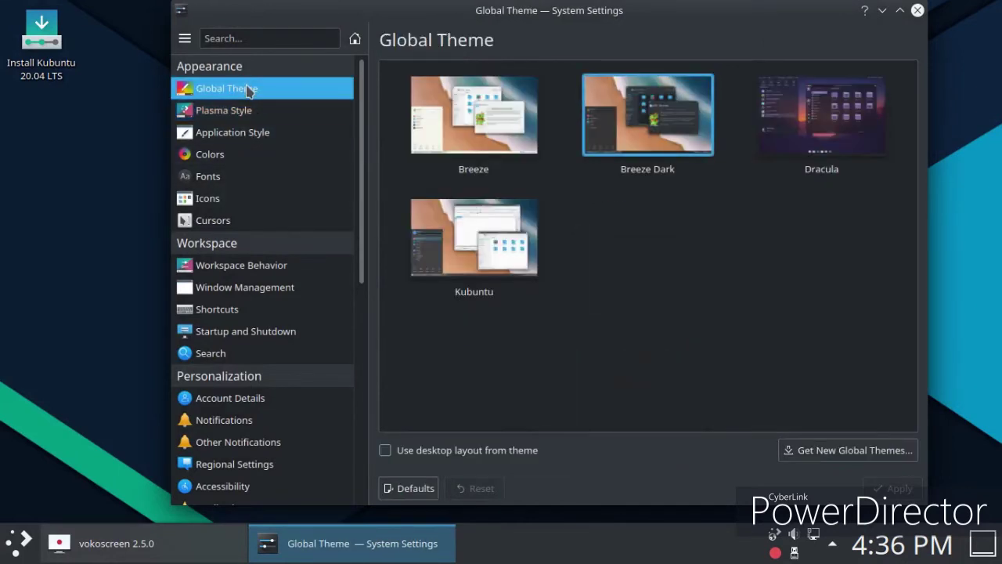
{"action": "left_click", "coordinate": [220, 110]}
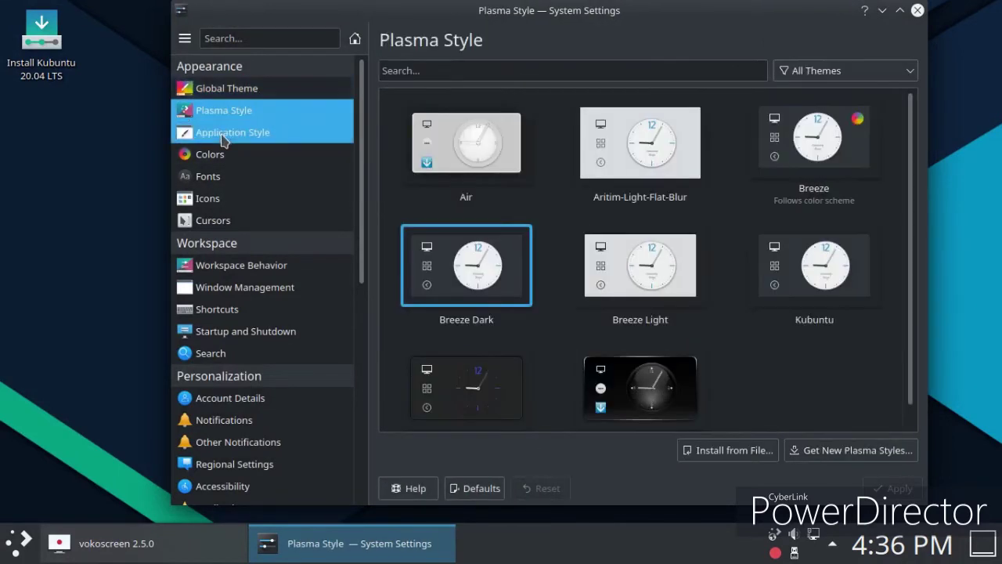
{"action": "left_click", "coordinate": [223, 134]}
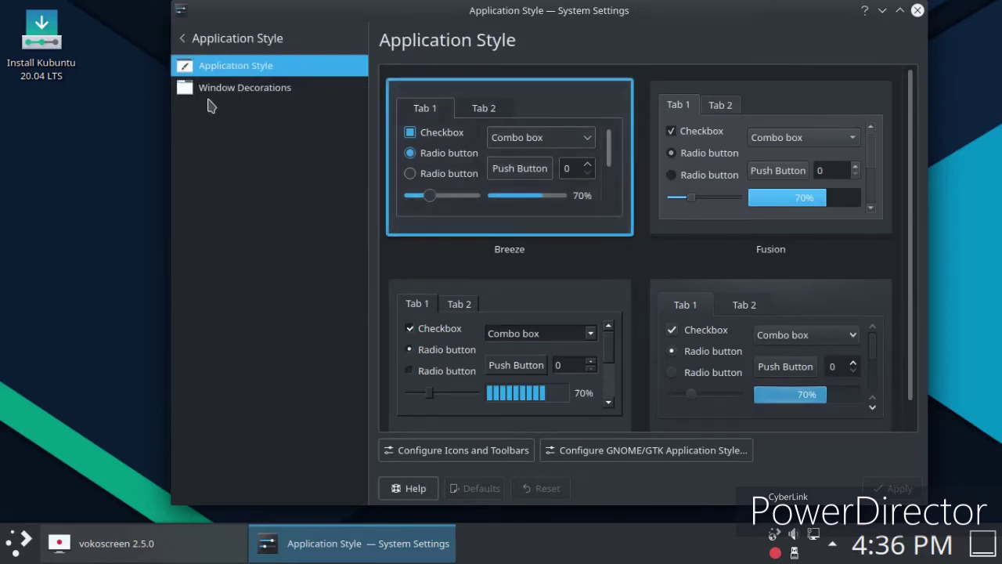
{"action": "left_click", "coordinate": [210, 96]}
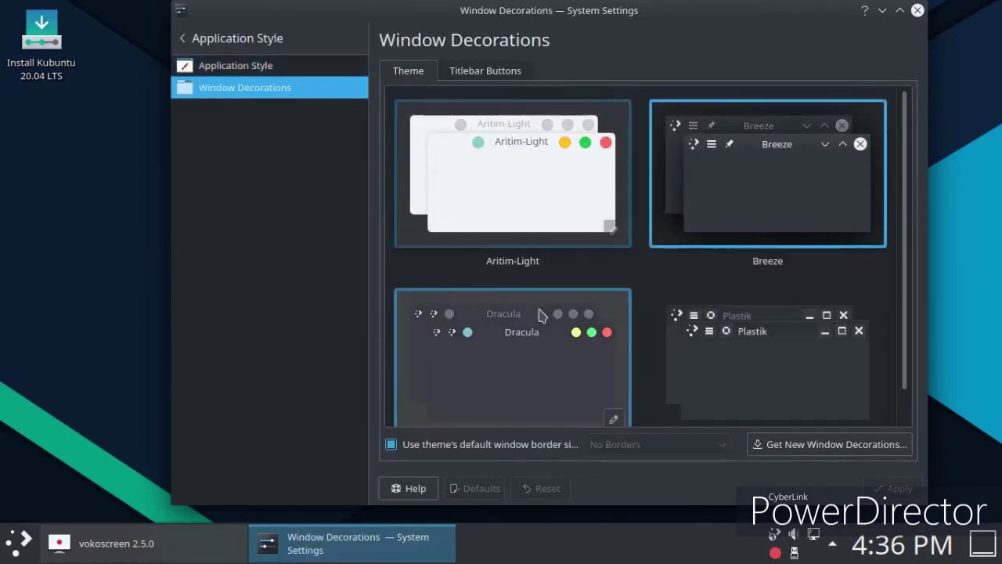
{"action": "left_click", "coordinate": [539, 315]}
{"action": "left_click", "coordinate": [865, 492]}
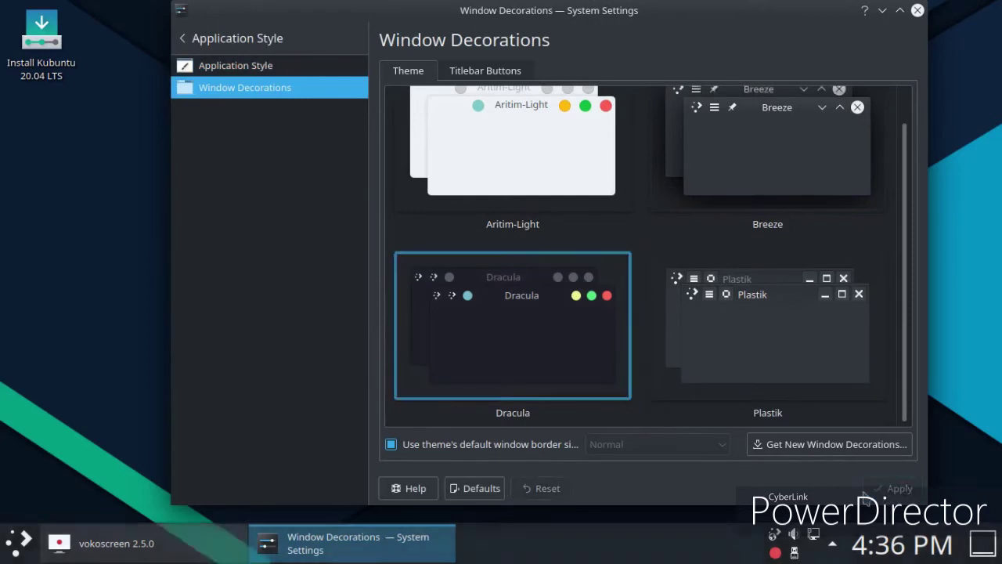
{"action": "left_click", "coordinate": [11, 551]}
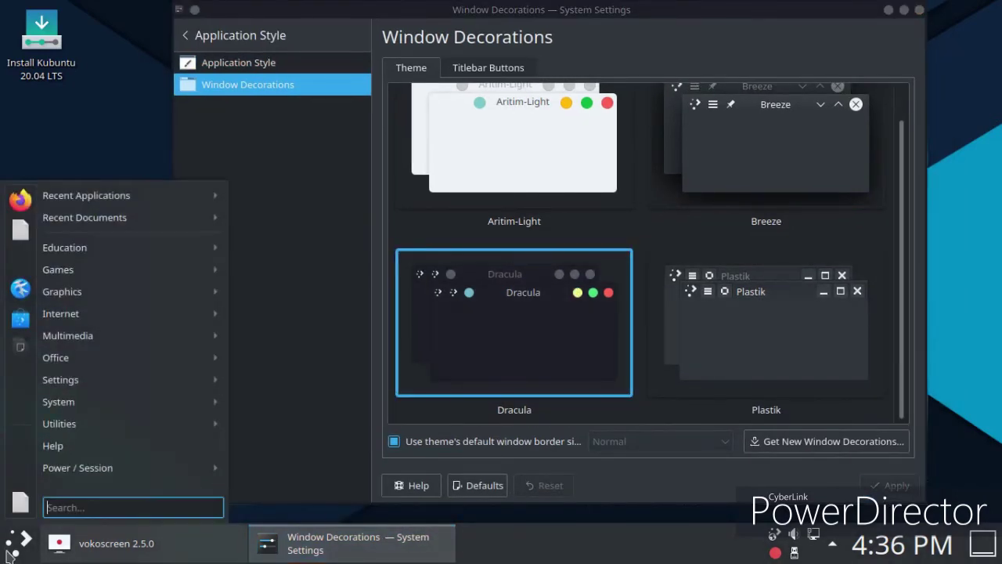
{"action": "left_click", "coordinate": [126, 101]}
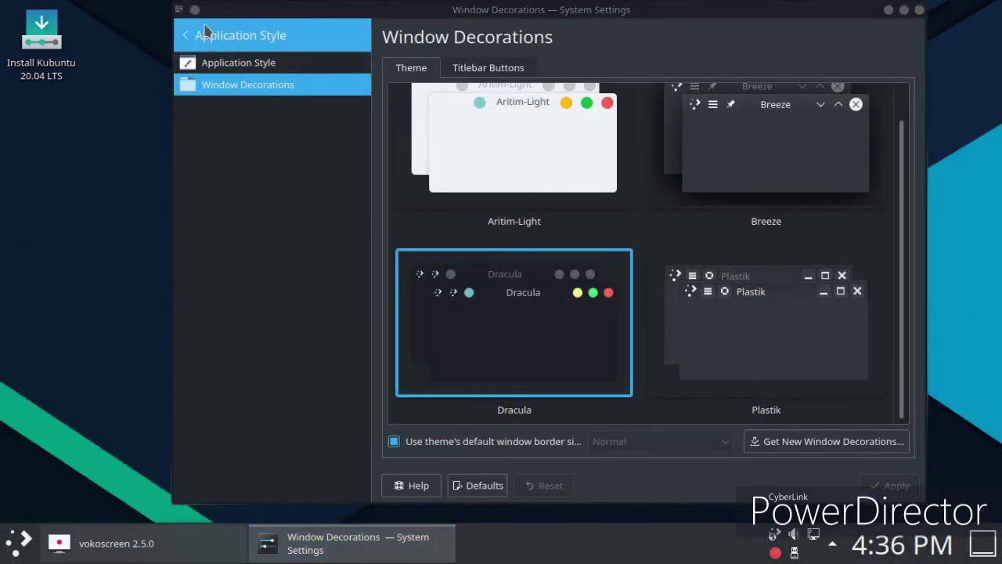
Step: Apply the Qogir-manjaro-dark icon theme
{"action": "left_click", "coordinate": [208, 35]}
{"action": "left_click", "coordinate": [253, 196]}
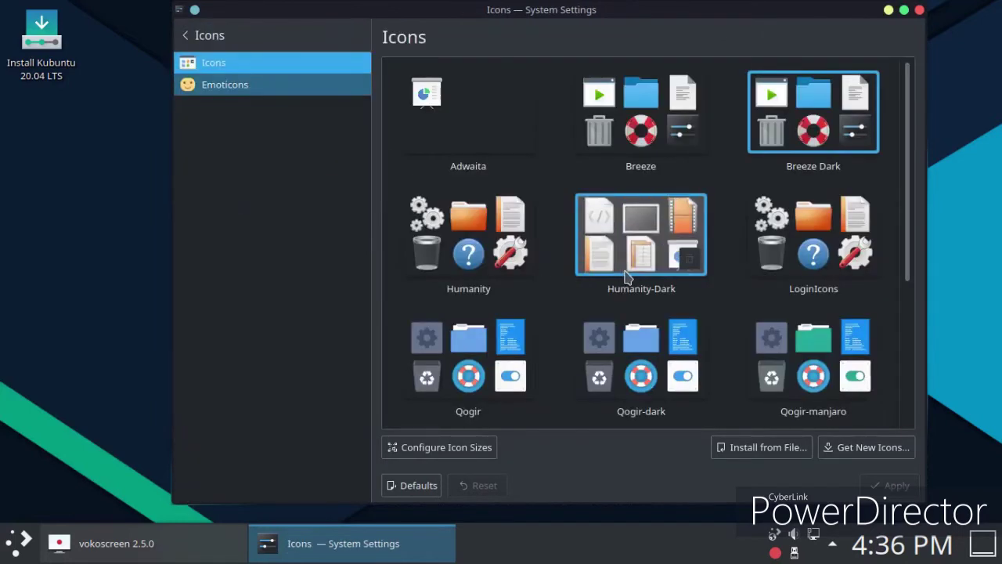
{"action": "scroll", "coordinate": [627, 307], "scroll_direction": "down", "scroll_amount": 3}
{"action": "scroll", "coordinate": [626, 308], "scroll_direction": "down", "scroll_amount": 2}
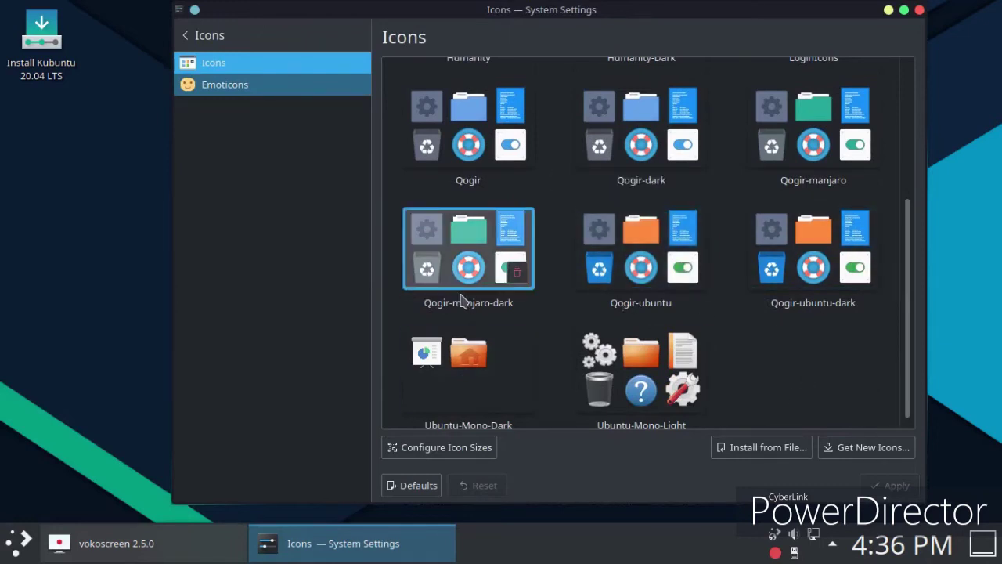
{"action": "left_click", "coordinate": [464, 297]}
{"action": "left_click", "coordinate": [906, 489]}
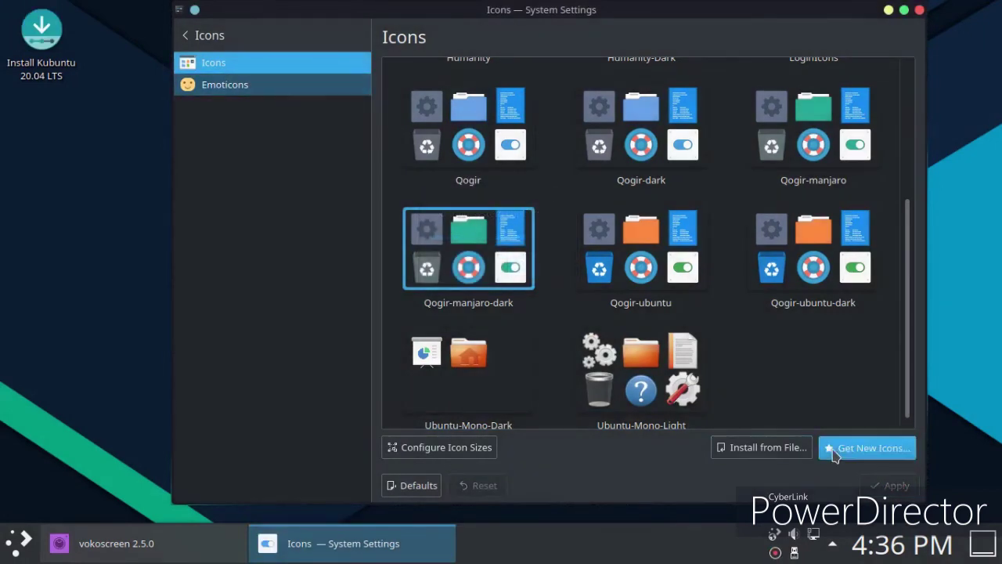
Step: View the installation options of the McMojave-circle icon theme among the downloadable icons, and leave without installing it
{"action": "left_click", "coordinate": [834, 453]}
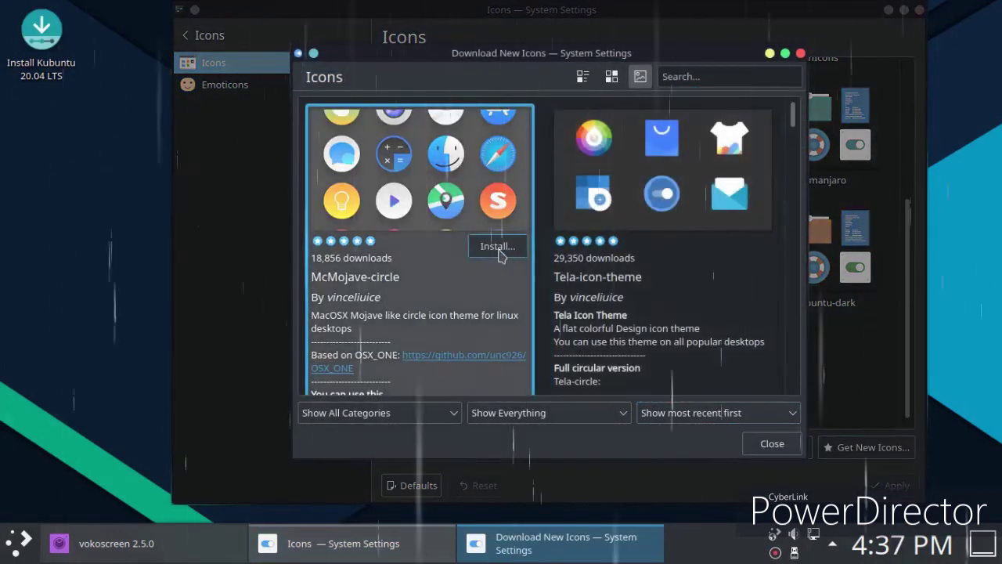
{"action": "left_click", "coordinate": [498, 246]}
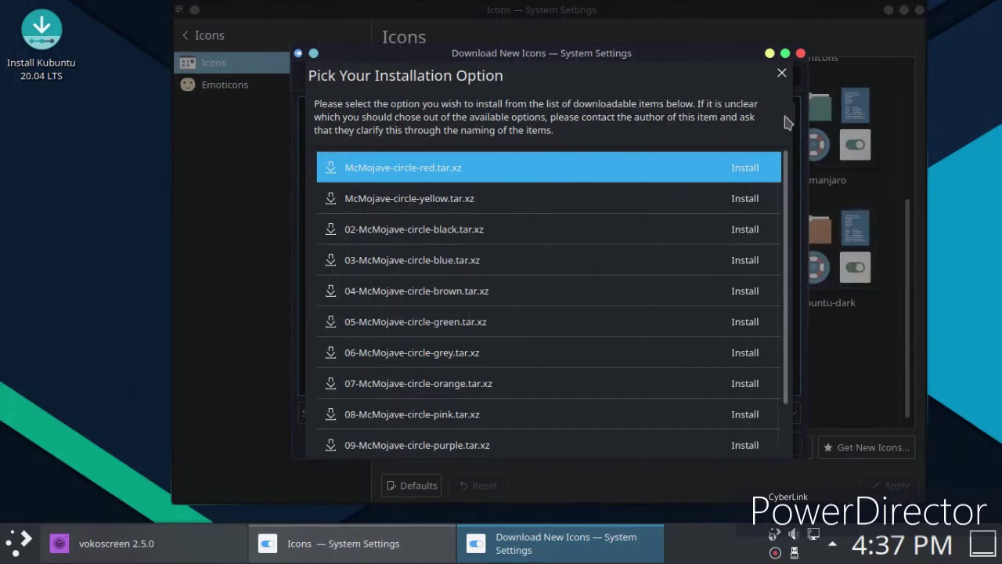
{"action": "left_click", "coordinate": [781, 75]}
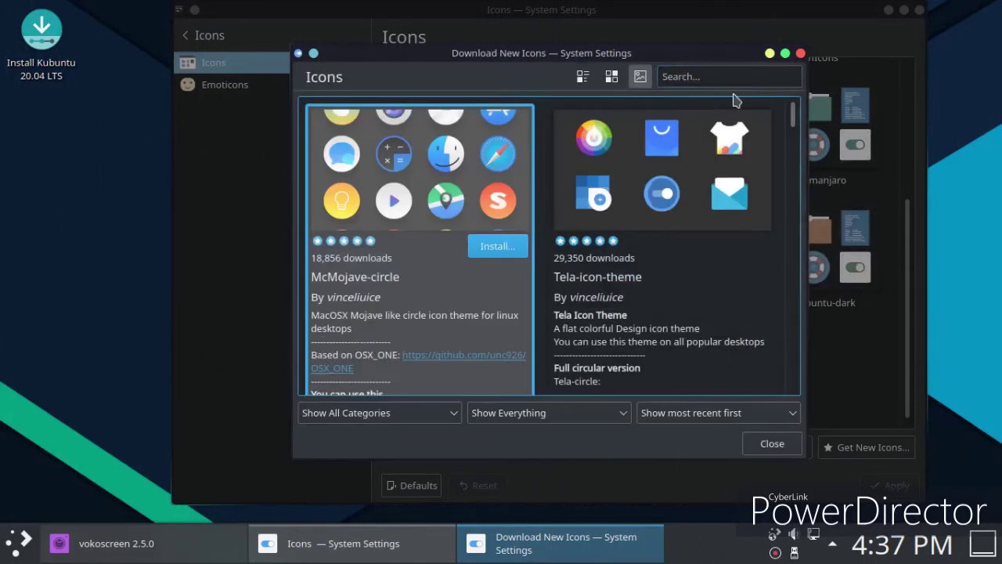
{"action": "left_click", "coordinate": [766, 440]}
Step: Look through the installed icon themes, and close System Settings
{"action": "scroll", "coordinate": [744, 282], "scroll_direction": "up", "scroll_amount": 2}
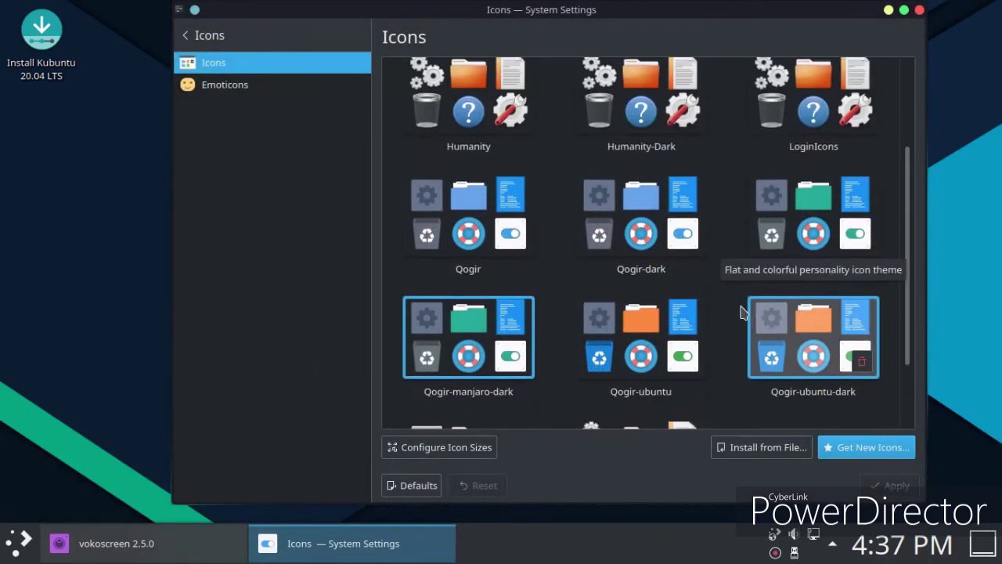
{"action": "scroll", "coordinate": [732, 329], "scroll_direction": "down", "scroll_amount": 3}
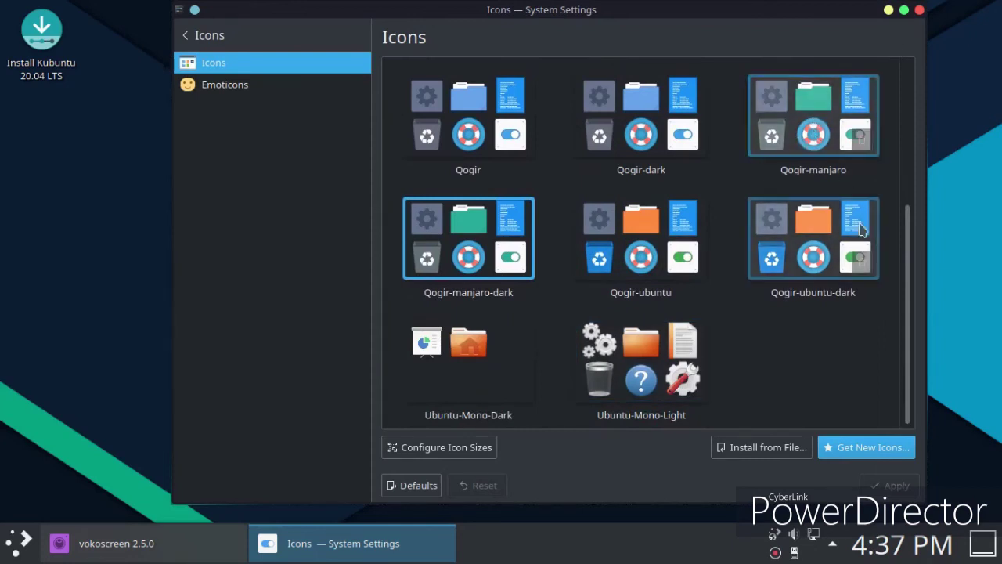
{"action": "scroll", "coordinate": [754, 396], "scroll_direction": "up", "scroll_amount": 1}
{"action": "scroll", "coordinate": [753, 396], "scroll_direction": "up", "scroll_amount": 3}
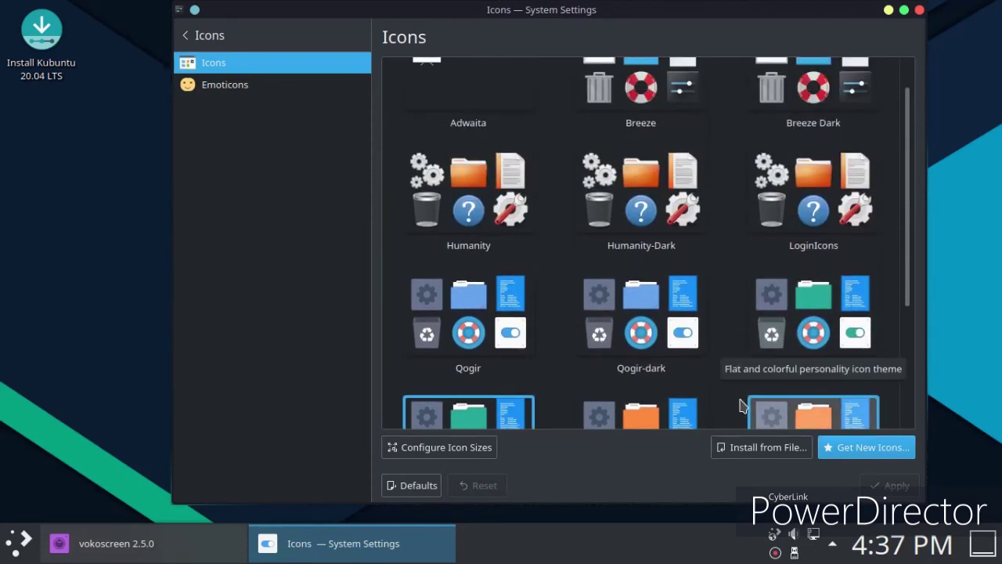
{"action": "scroll", "coordinate": [743, 405], "scroll_direction": "down", "scroll_amount": 4}
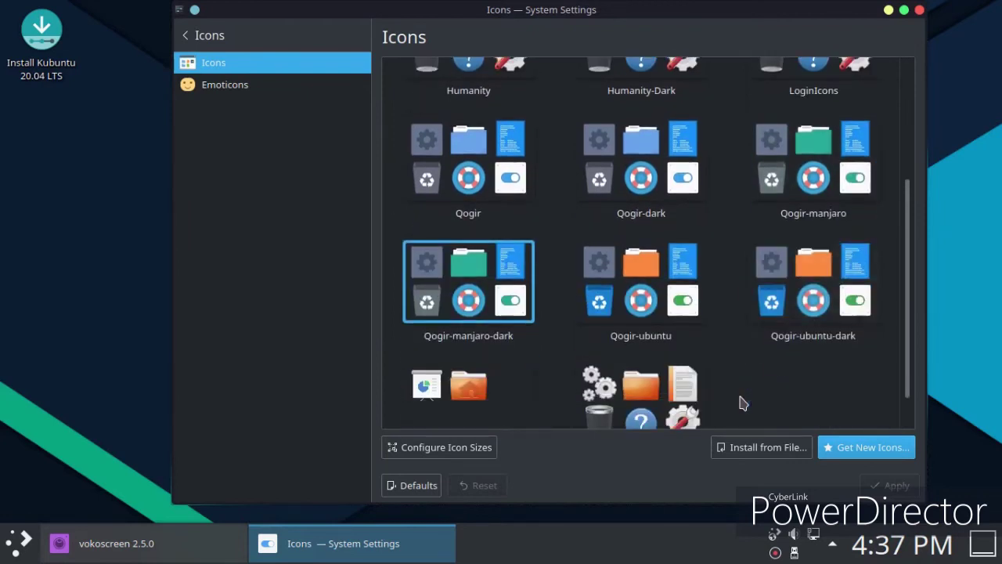
{"action": "left_click", "coordinate": [919, 9]}
Step: Launch System Monitor, view the System Load graphs, and close it
{"action": "key", "text": "super"}
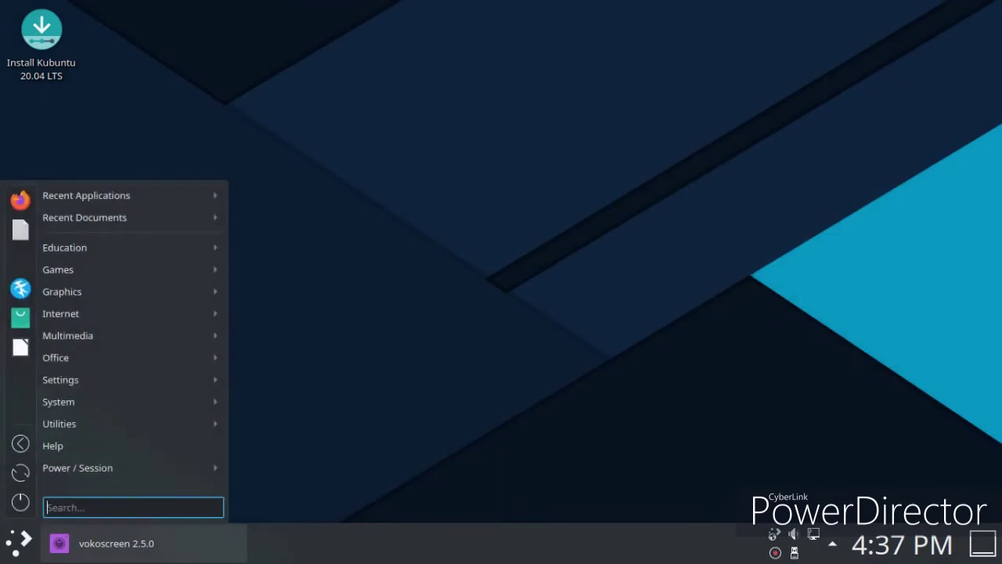
{"action": "mouse_move", "coordinate": [94, 314]}
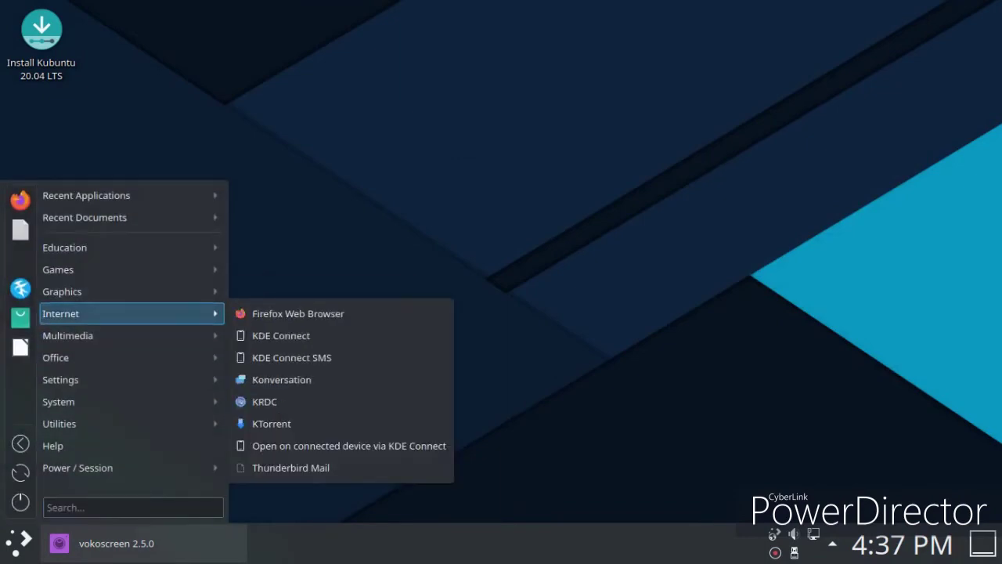
{"action": "mouse_move", "coordinate": [94, 401]}
{"action": "left_click", "coordinate": [320, 401]}
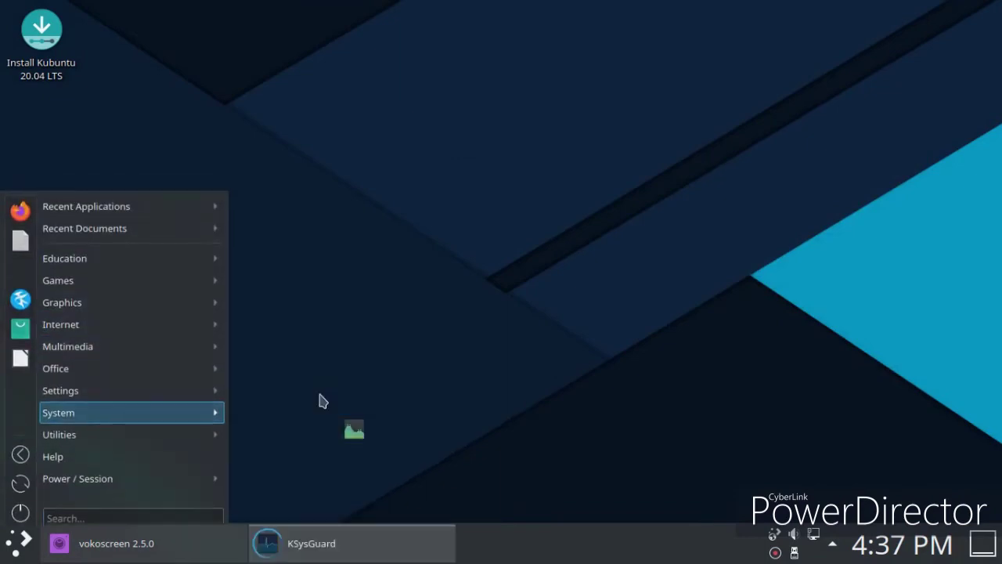
{"action": "left_click_drag", "start_coordinate": [383, 10], "coordinate": [561, 32]}
{"action": "left_click", "coordinate": [278, 74]}
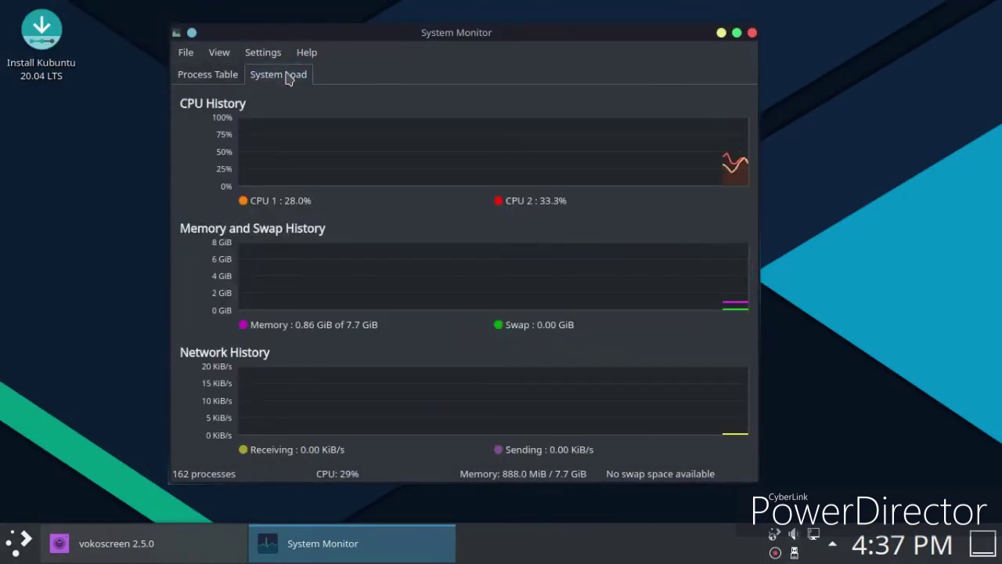
{"action": "left_click", "coordinate": [751, 35]}
Step: Launch the board game KMahjongg, shift its window towards the middle of the desktop to show the board, and quit it
{"action": "left_click", "coordinate": [17, 543]}
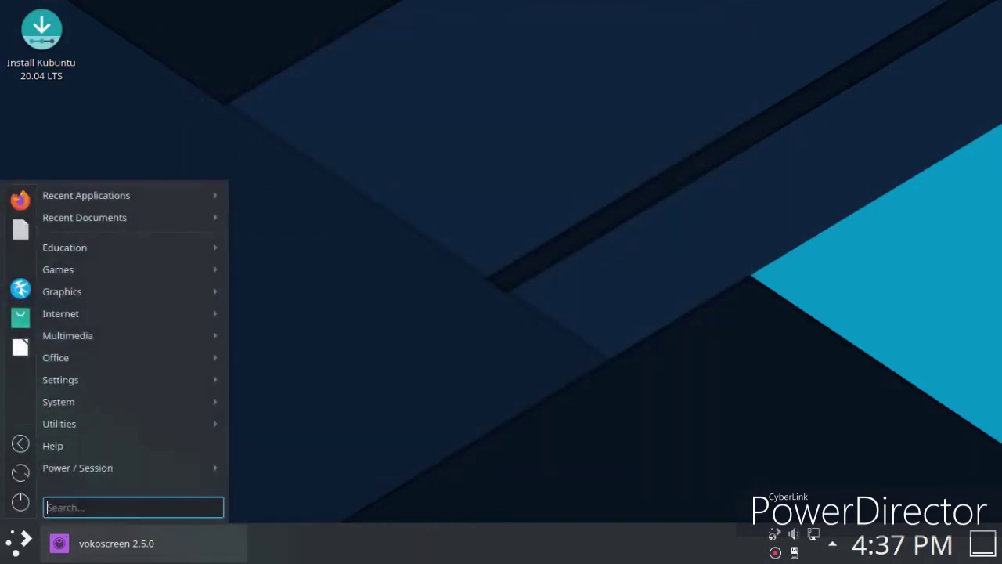
{"action": "mouse_move", "coordinate": [125, 291]}
{"action": "mouse_move", "coordinate": [125, 269]}
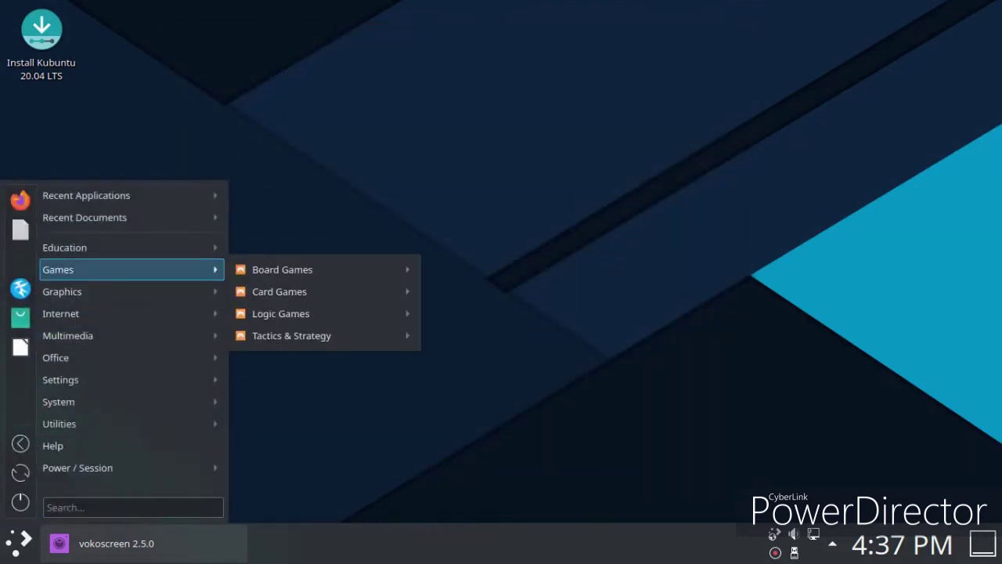
{"action": "mouse_move", "coordinate": [313, 269]}
{"action": "left_click", "coordinate": [469, 269]}
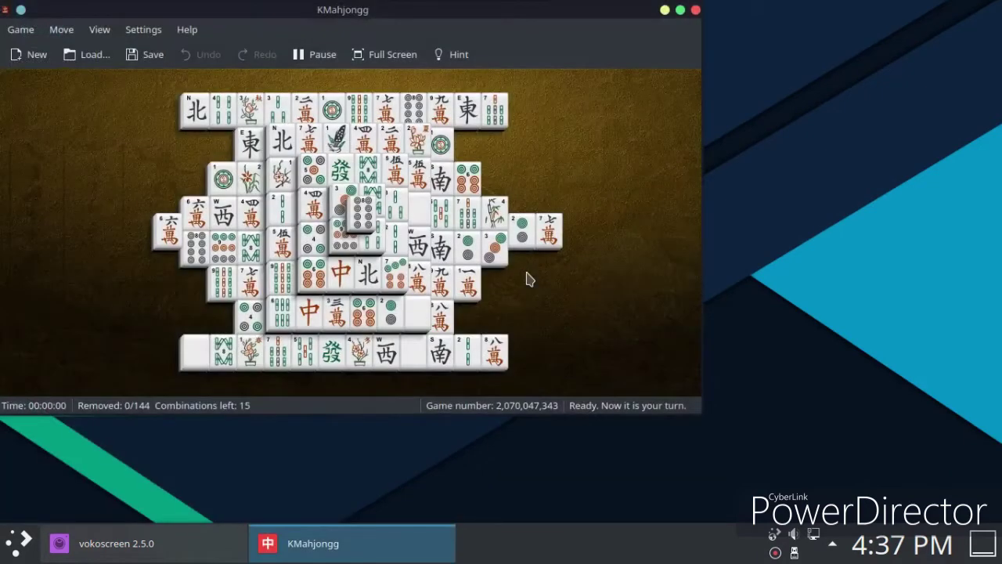
{"action": "left_click_drag", "start_coordinate": [278, 14], "coordinate": [385, 69]}
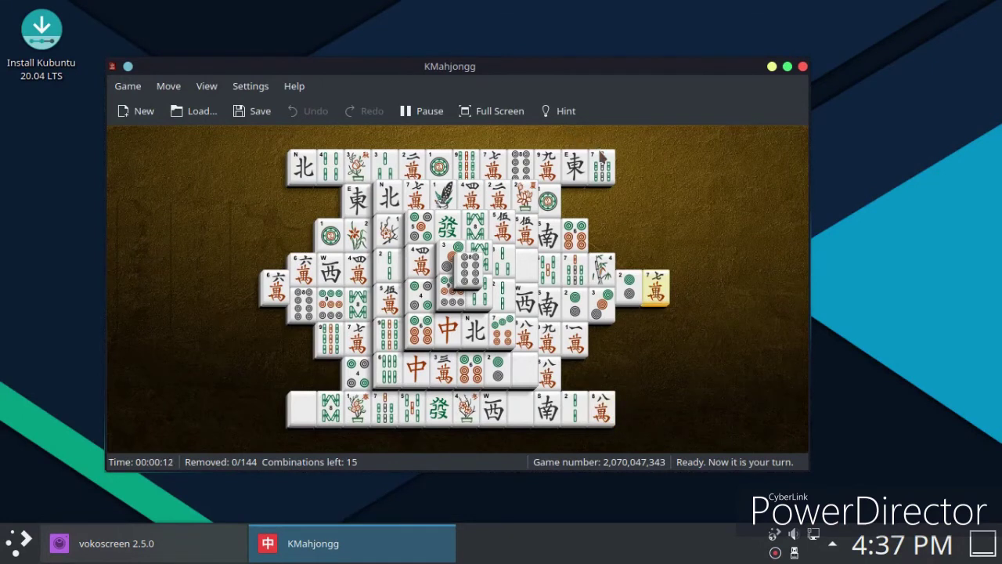
{"action": "key", "text": "ctrl+q"}
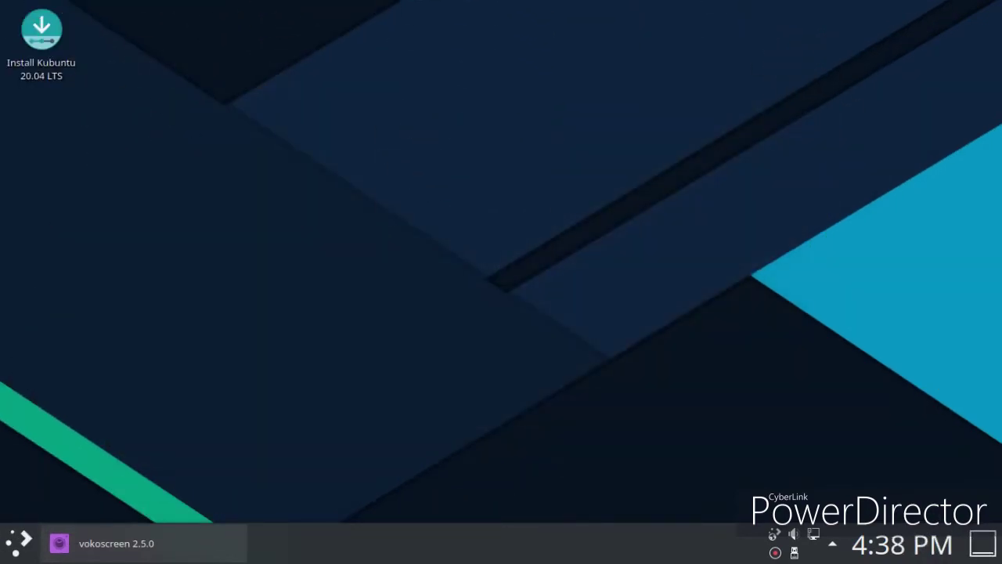
Step: Launch the card game KPatience and start a Simple Simon game
{"action": "left_click", "coordinate": [15, 542]}
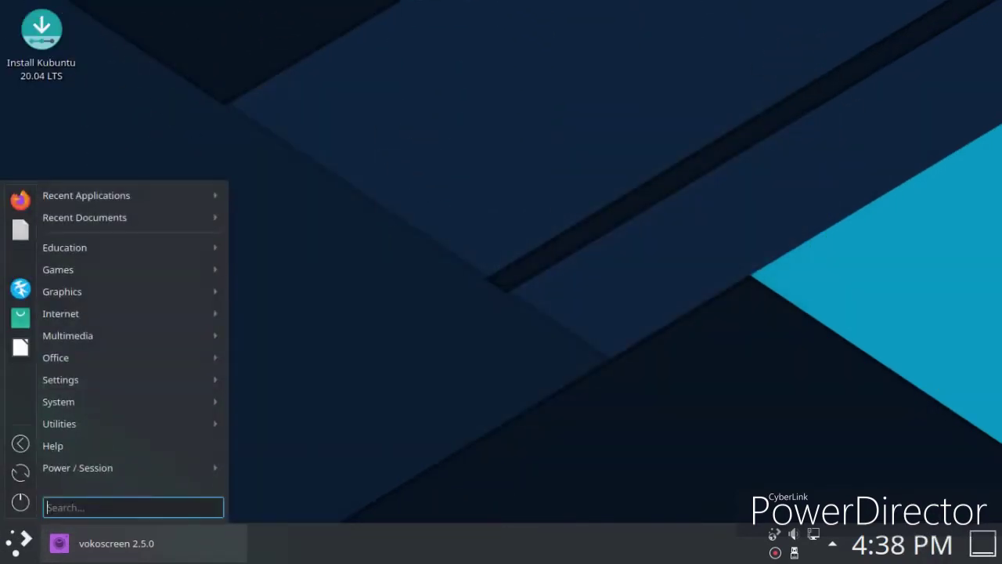
{"action": "mouse_move", "coordinate": [58, 270]}
{"action": "mouse_move", "coordinate": [279, 291]}
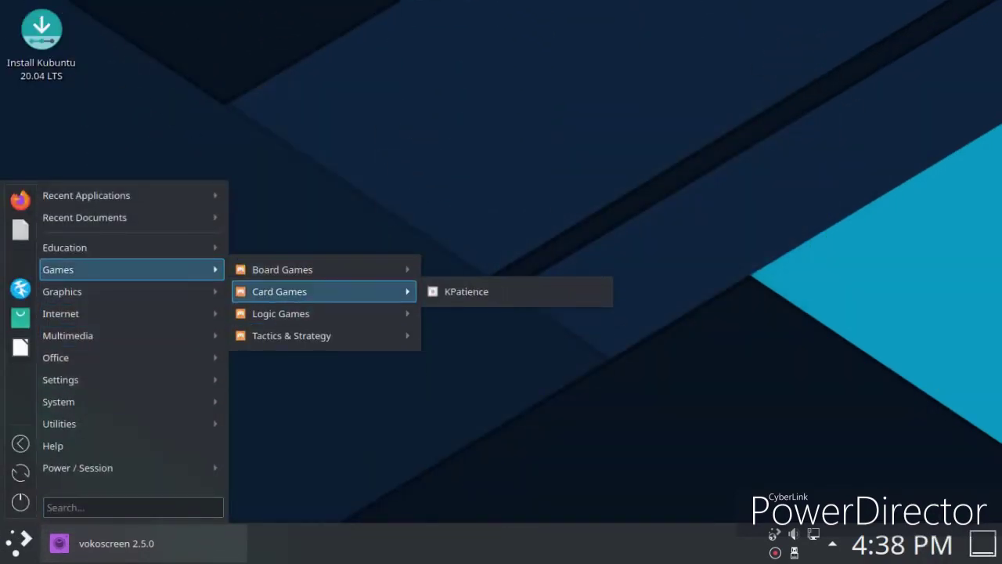
{"action": "left_click", "coordinate": [468, 296]}
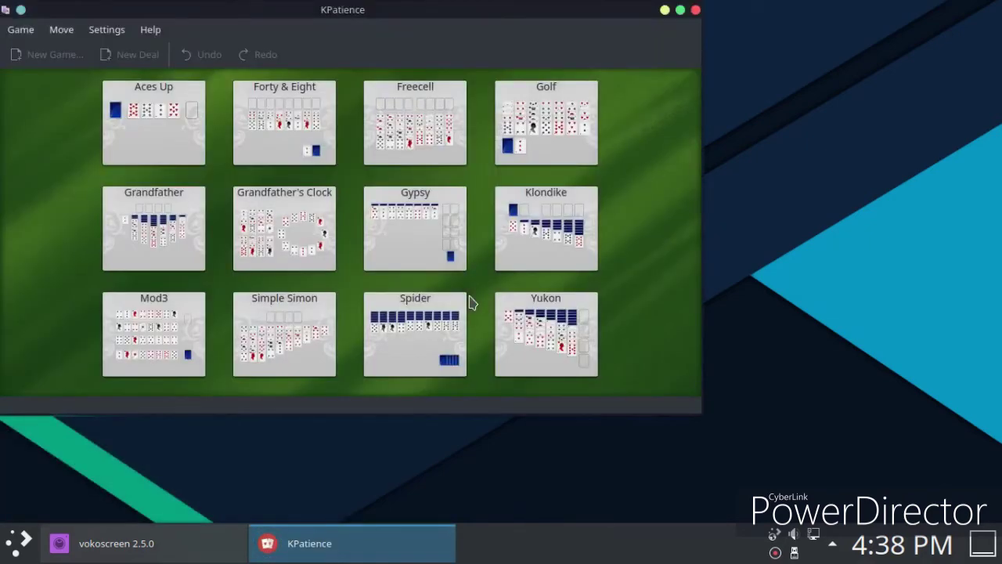
{"action": "left_click", "coordinate": [274, 352]}
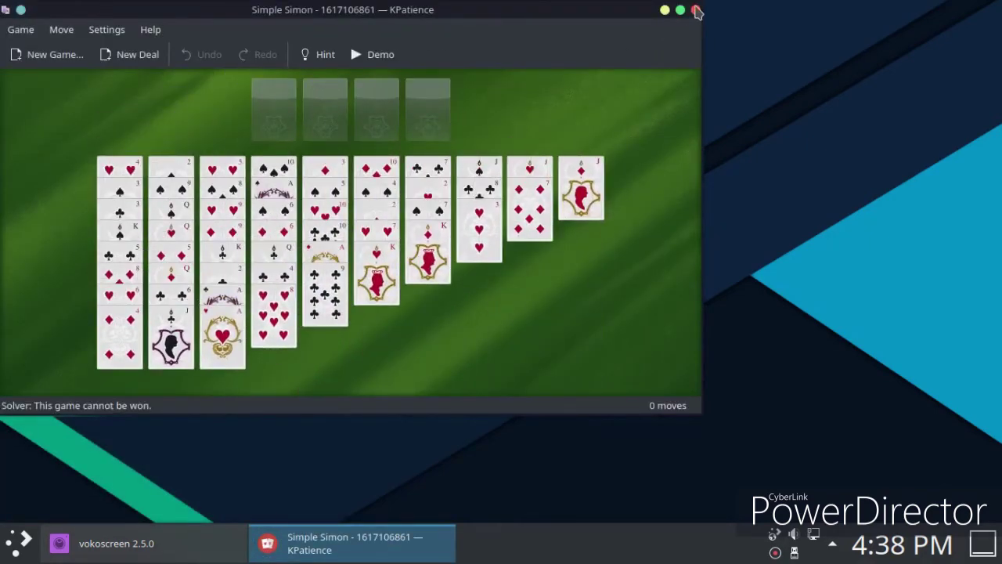
Step: Quit KPatience and launch the Tactics & Strategy game KMines
{"action": "key", "text": "ctrl+q"}
{"action": "left_click", "coordinate": [18, 542]}
{"action": "mouse_move", "coordinate": [125, 269]}
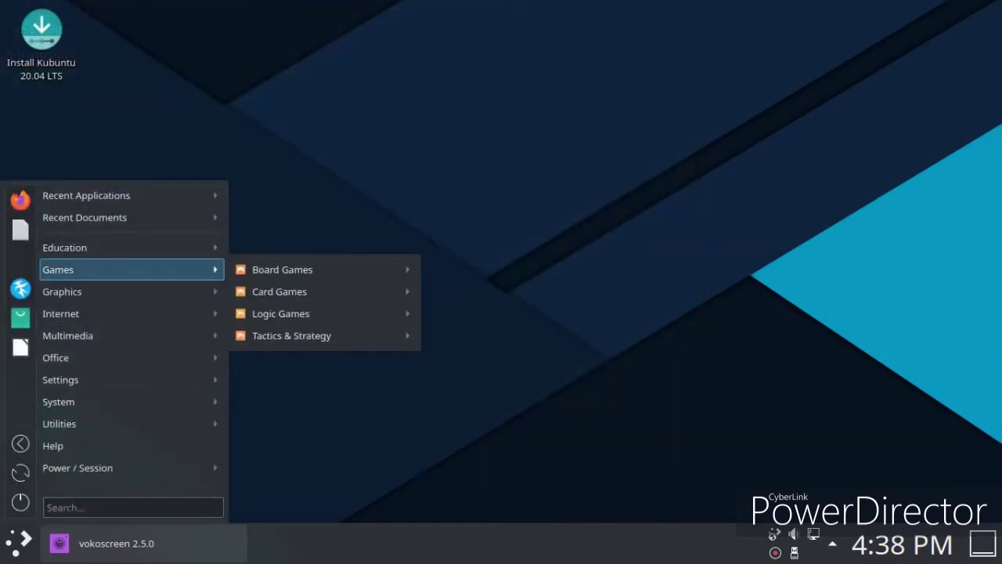
{"action": "mouse_move", "coordinate": [280, 313]}
{"action": "mouse_move", "coordinate": [291, 335]}
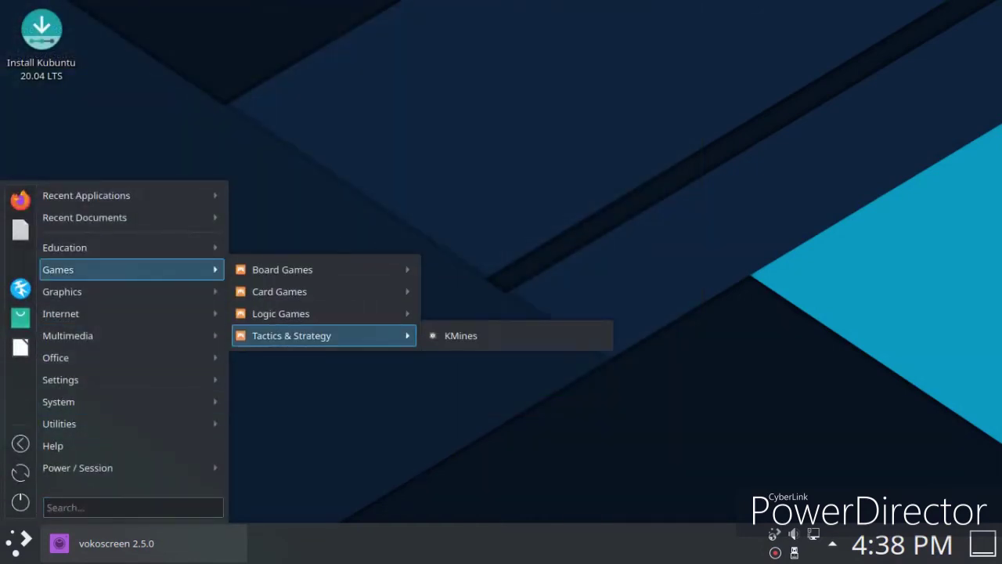
{"action": "left_click", "coordinate": [453, 335]}
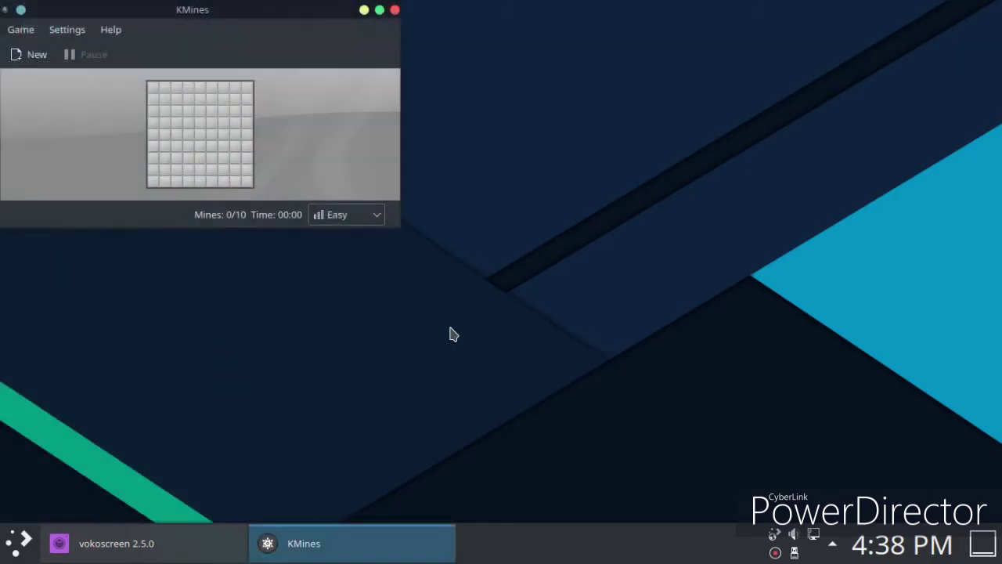
Step: Shift the KMines window towards the middle of the desktop, uncover tiles on the Easy board, and quit the game
{"action": "left_click", "coordinate": [401, 261]}
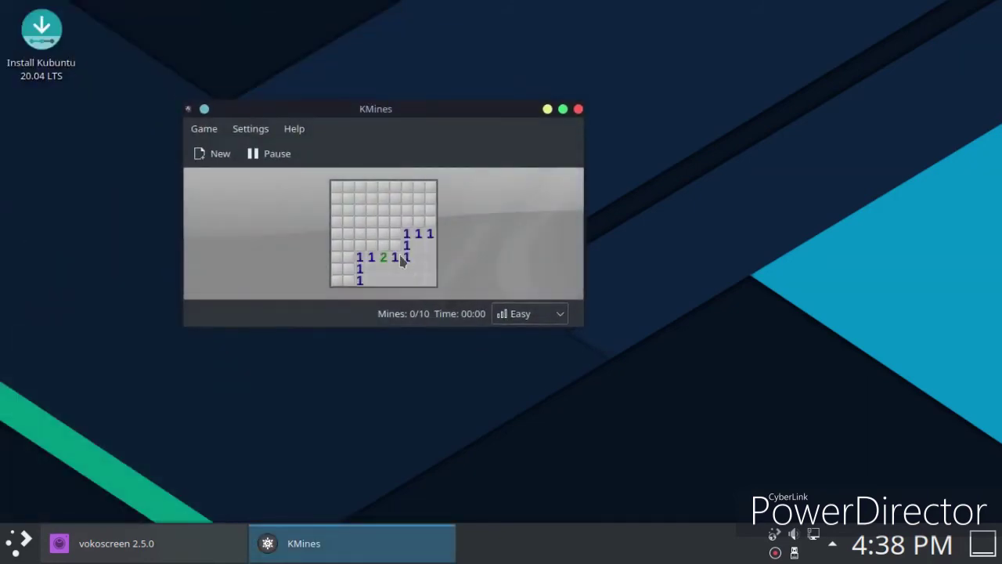
{"action": "key", "text": "ctrl+n"}
{"action": "left_click", "coordinate": [418, 228]}
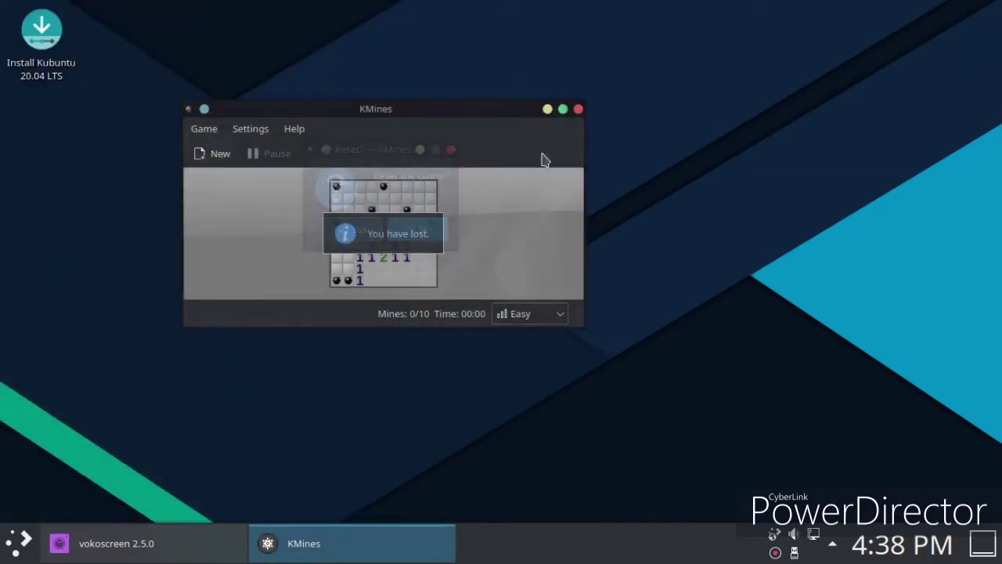
{"action": "left_click", "coordinate": [578, 110]}
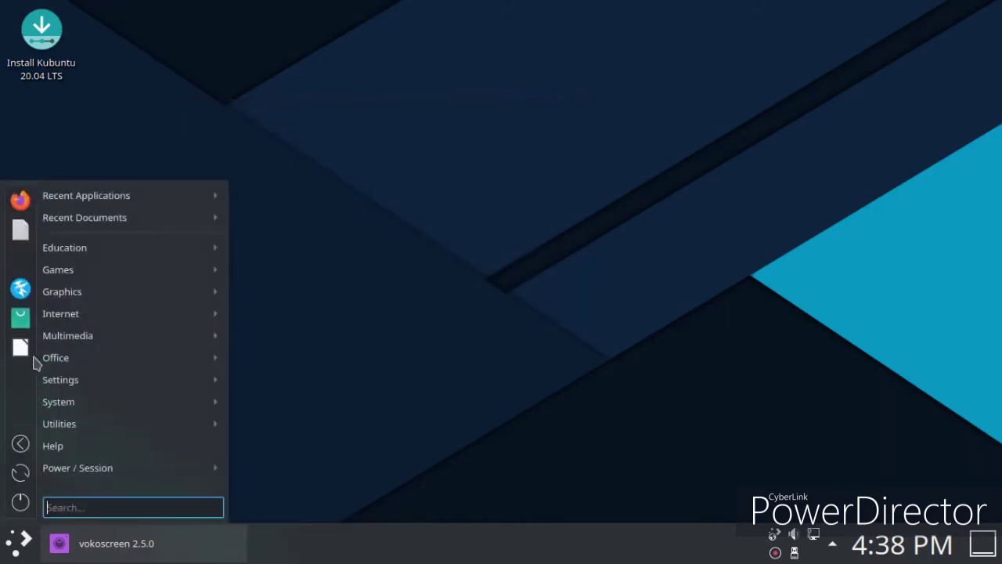
Step: Launch the Kate text editor to show its empty document, and close it
{"action": "left_click", "coordinate": [22, 287]}
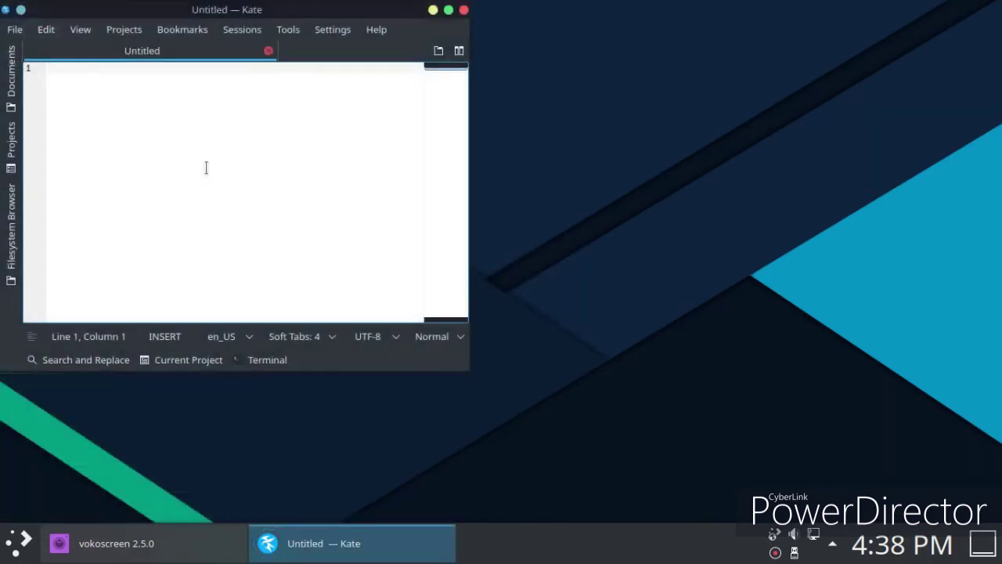
{"action": "left_click", "coordinate": [465, 10]}
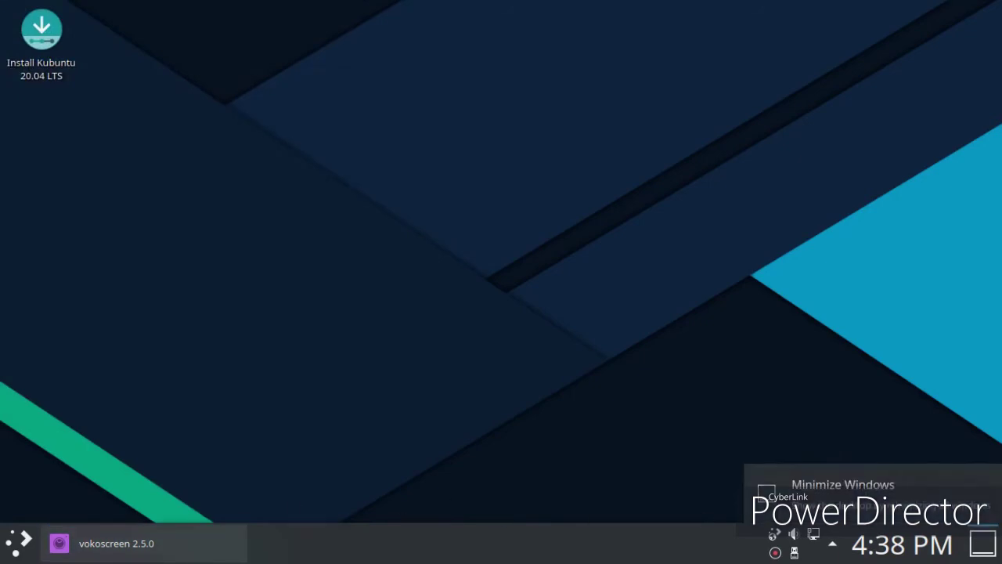
Step: View the hidden system tray entries under Status and Notifications, and dismiss the list
{"action": "left_click", "coordinate": [902, 545]}
{"action": "left_click", "coordinate": [833, 543]}
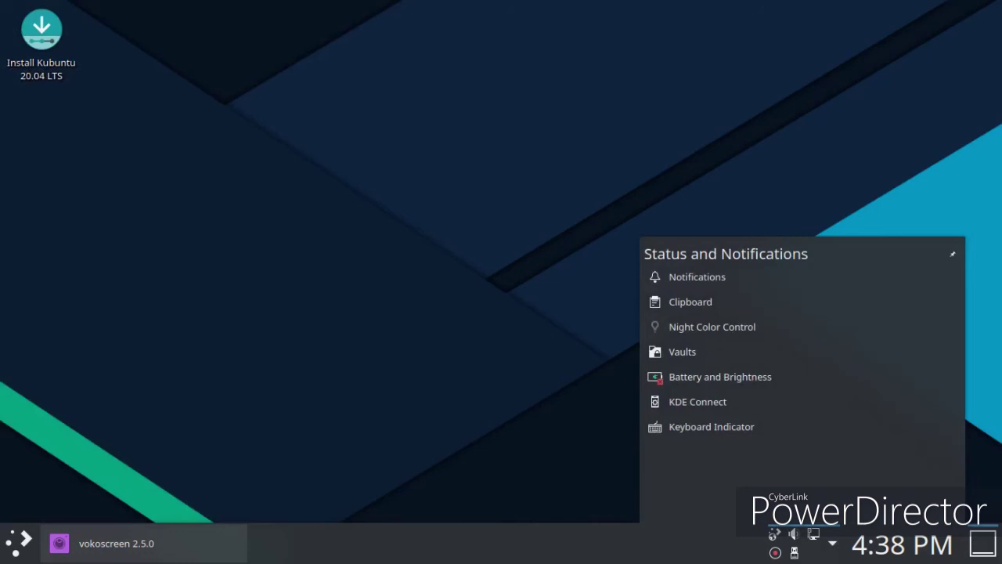
{"action": "left_click", "coordinate": [428, 321]}
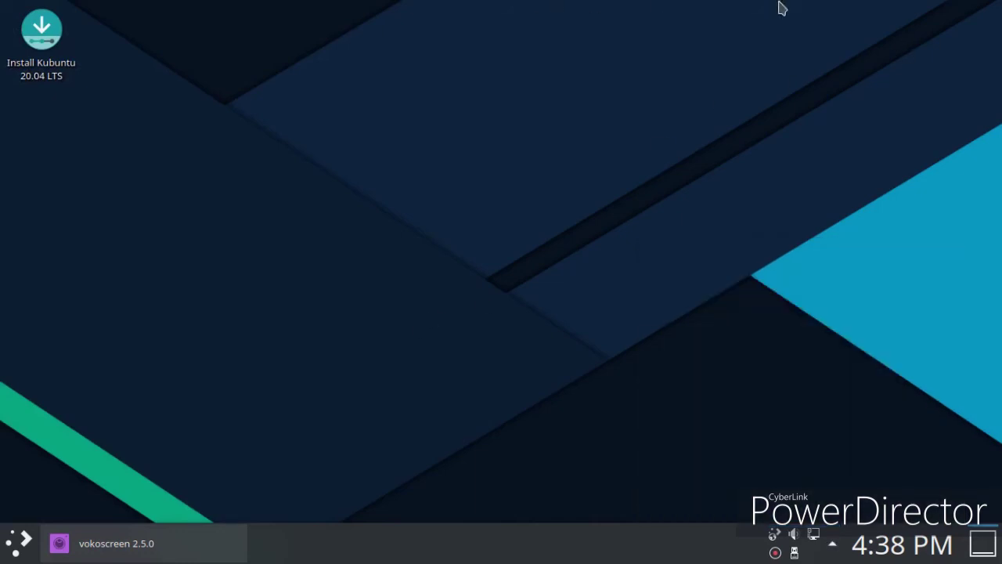
Step: Start the Kubuntu installer in English, advance to the Updates and other software page, and quit the installation
{"action": "double_click", "coordinate": [38, 45]}
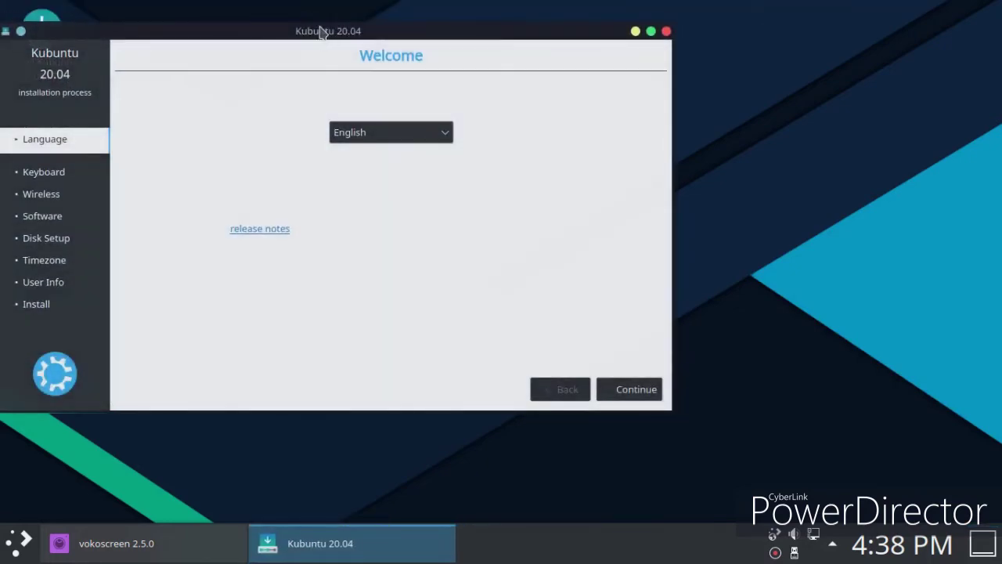
{"action": "left_click_drag", "start_coordinate": [306, 8], "coordinate": [404, 33]}
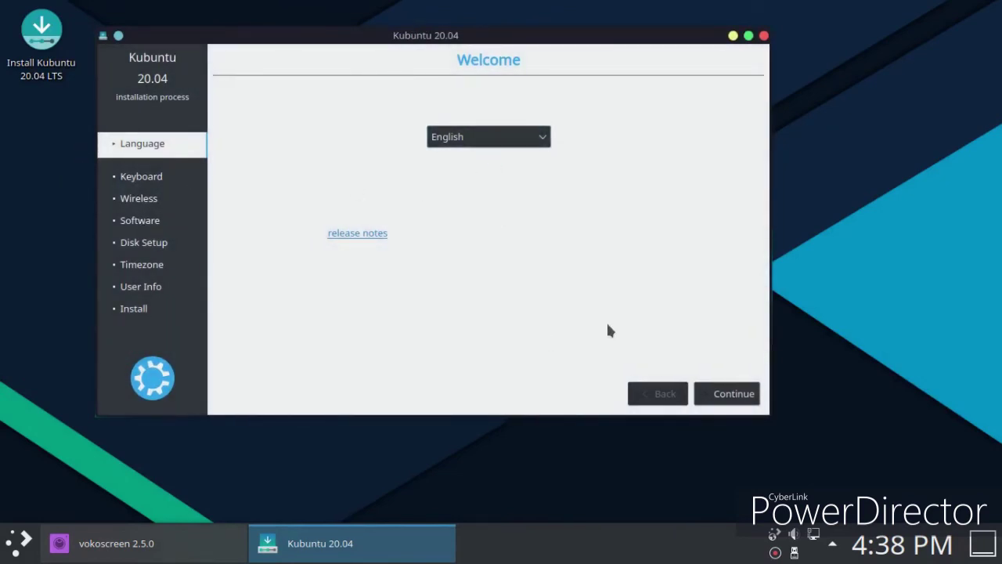
{"action": "left_click", "coordinate": [713, 391]}
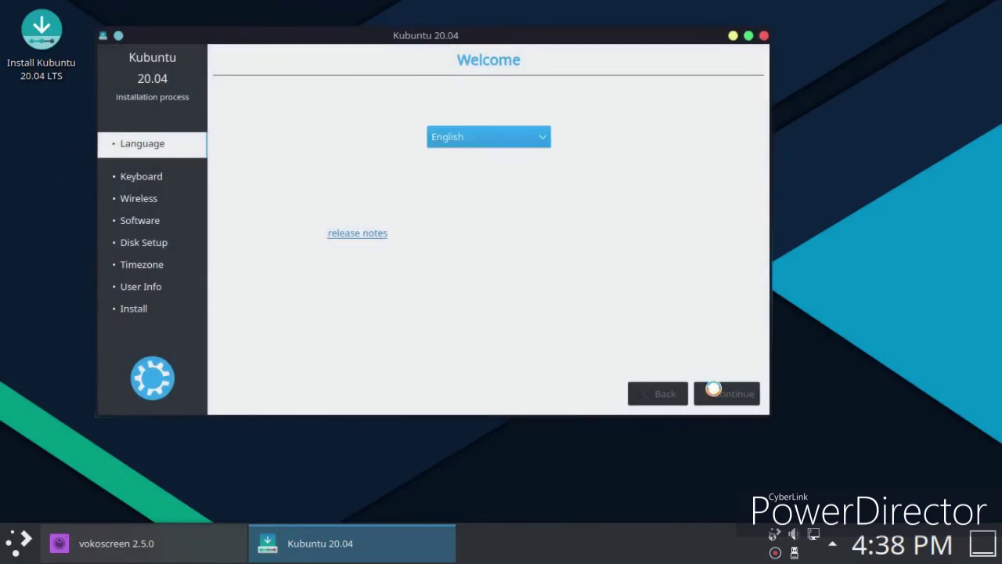
{"action": "left_click", "coordinate": [714, 393]}
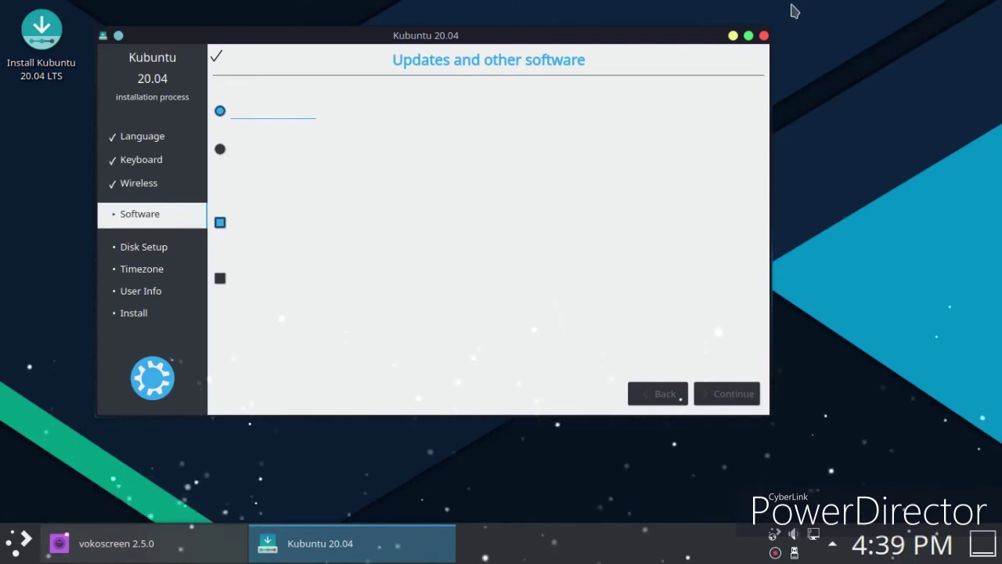
{"action": "left_click", "coordinate": [763, 35]}
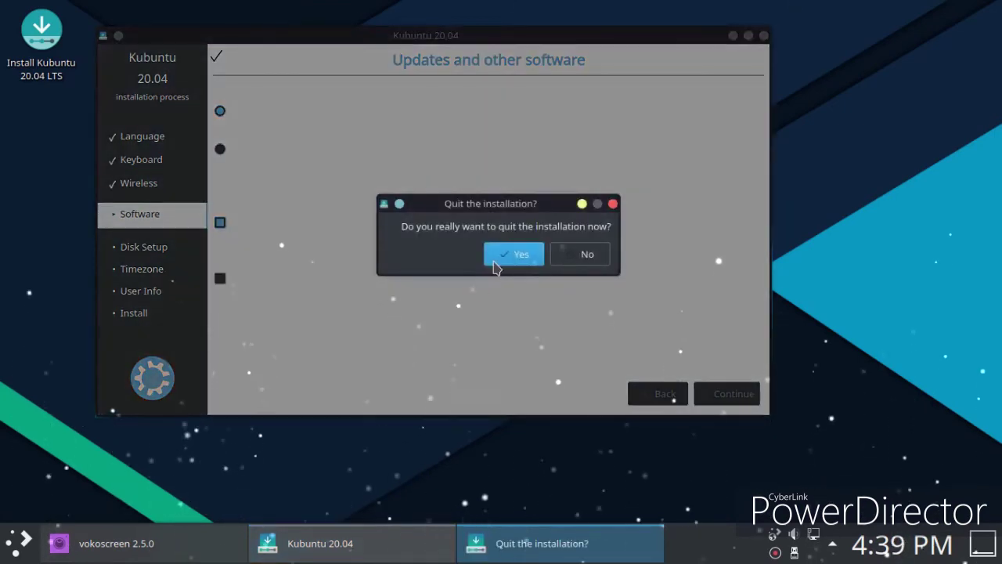
{"action": "left_click", "coordinate": [495, 259]}
Step: Open the desktop's wallpaper settings, shift the window towards the middle, and browse the wallpapers available for download
{"action": "right_click", "coordinate": [267, 152]}
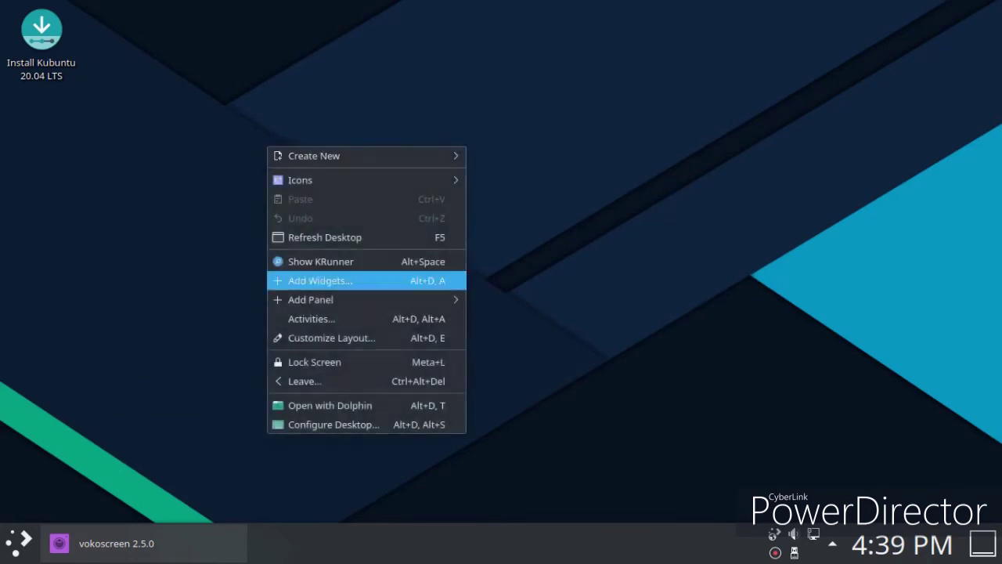
{"action": "left_click", "coordinate": [331, 423]}
{"action": "left_click_drag", "start_coordinate": [345, 11], "coordinate": [527, 11]}
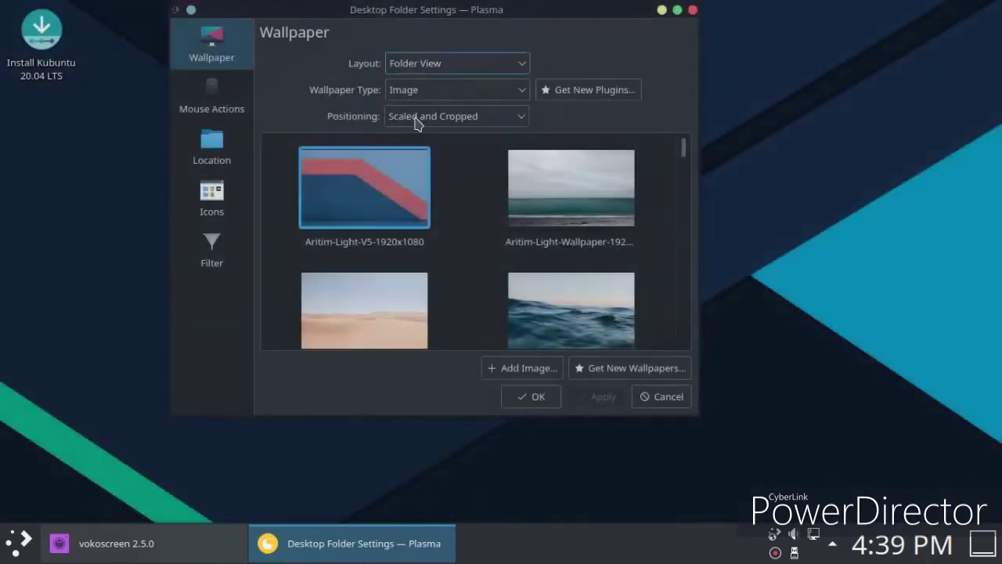
{"action": "left_click", "coordinate": [660, 370]}
{"action": "scroll", "coordinate": [541, 287], "scroll_direction": "down", "scroll_amount": 5}
{"action": "scroll", "coordinate": [532, 296], "scroll_direction": "down", "scroll_amount": 10}
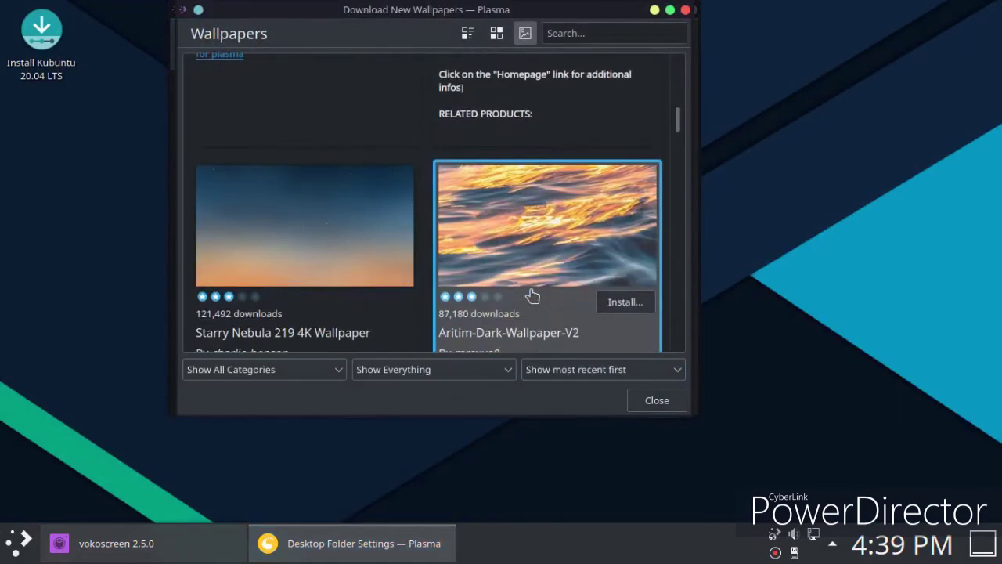
{"action": "scroll", "coordinate": [525, 295], "scroll_direction": "down", "scroll_amount": 10}
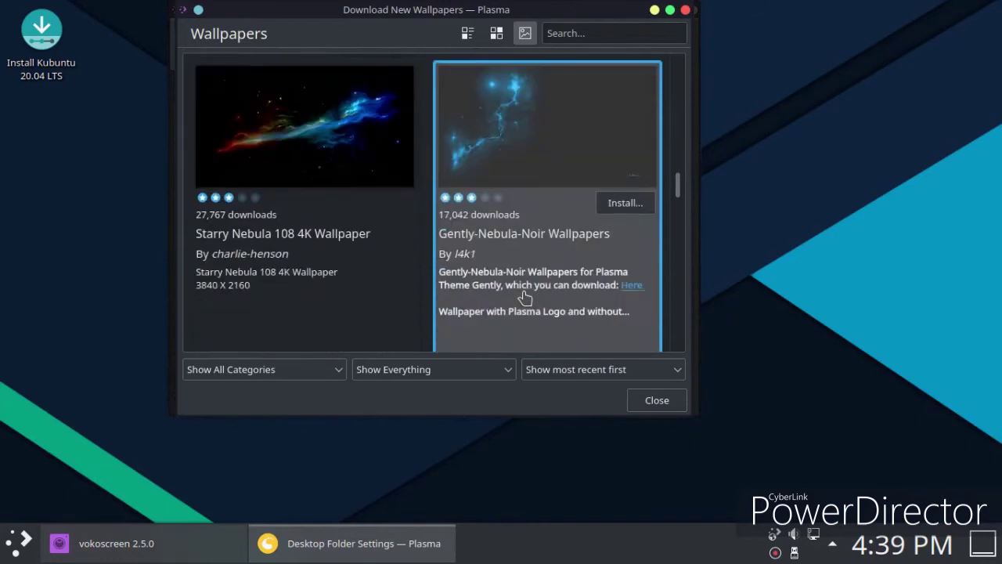
{"action": "scroll", "coordinate": [524, 291], "scroll_direction": "down", "scroll_amount": 5}
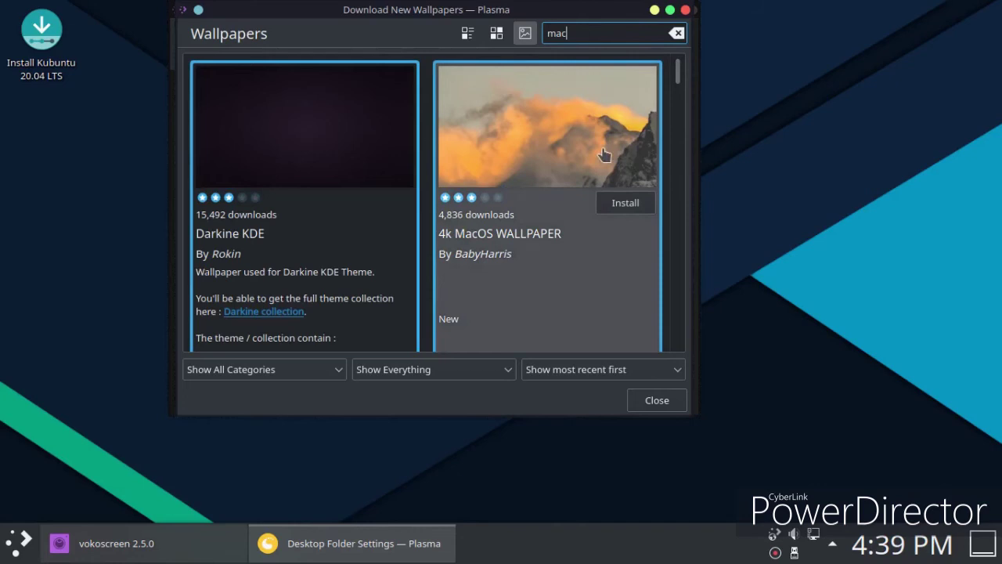
Step: Search the downloadable wallpapers for mac, install the MAC OSX Leopard 4K Gradient Wallpaper, and close the download window
{"action": "scroll", "coordinate": [601, 155], "scroll_direction": "down", "scroll_amount": 4}
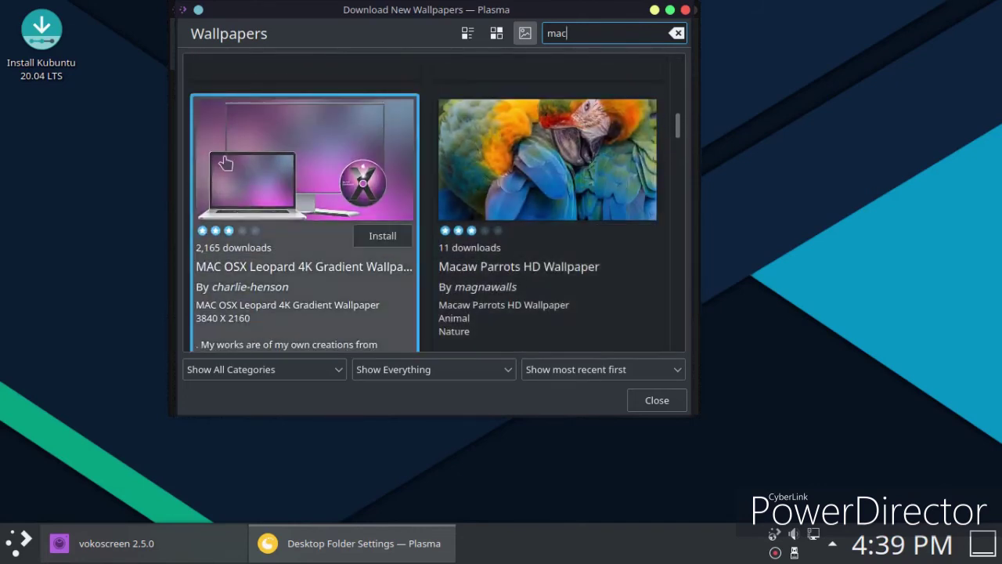
{"action": "left_click", "coordinate": [226, 163]}
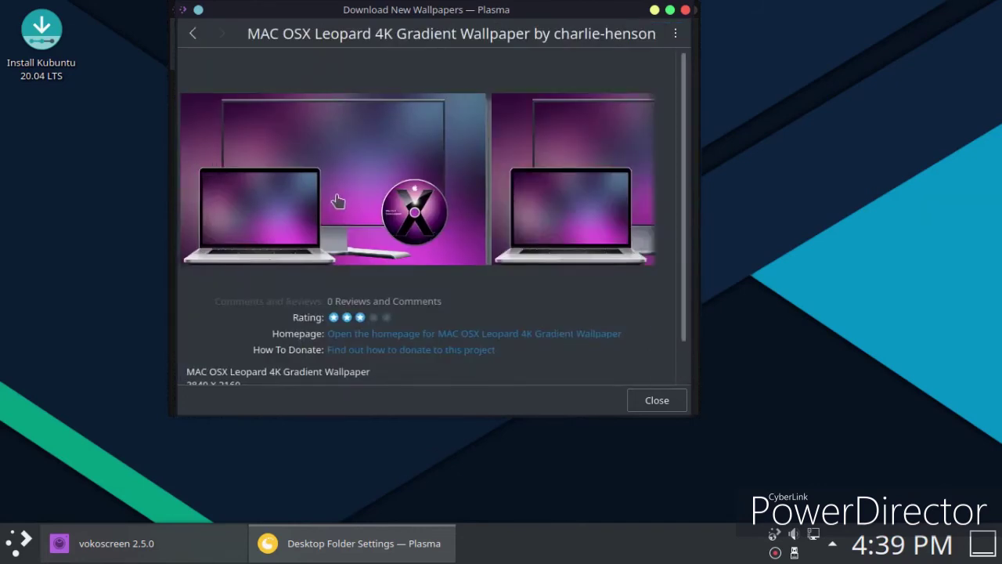
{"action": "left_click", "coordinate": [670, 11]}
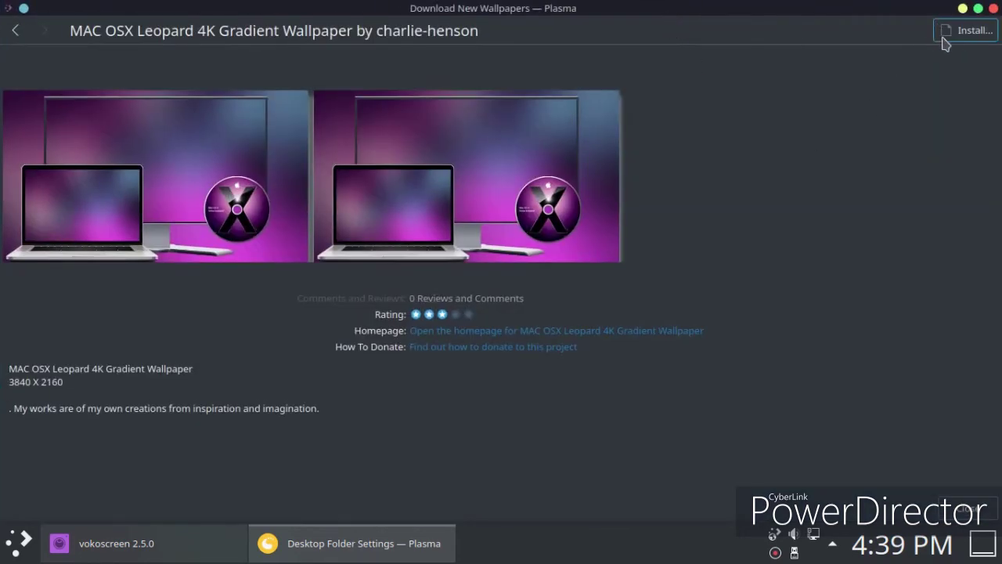
{"action": "left_click", "coordinate": [969, 30]}
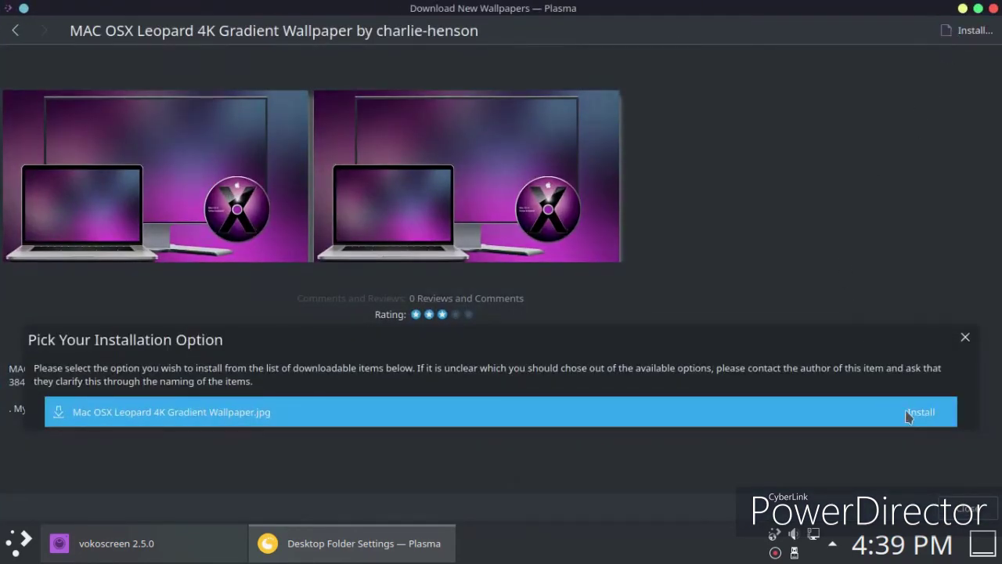
{"action": "left_click", "coordinate": [918, 413]}
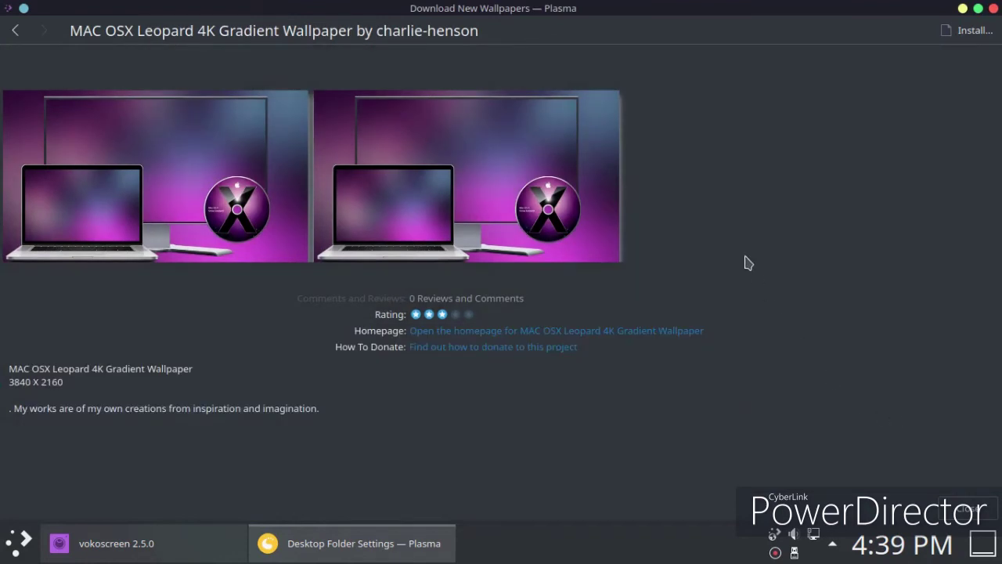
{"action": "left_click", "coordinate": [969, 509]}
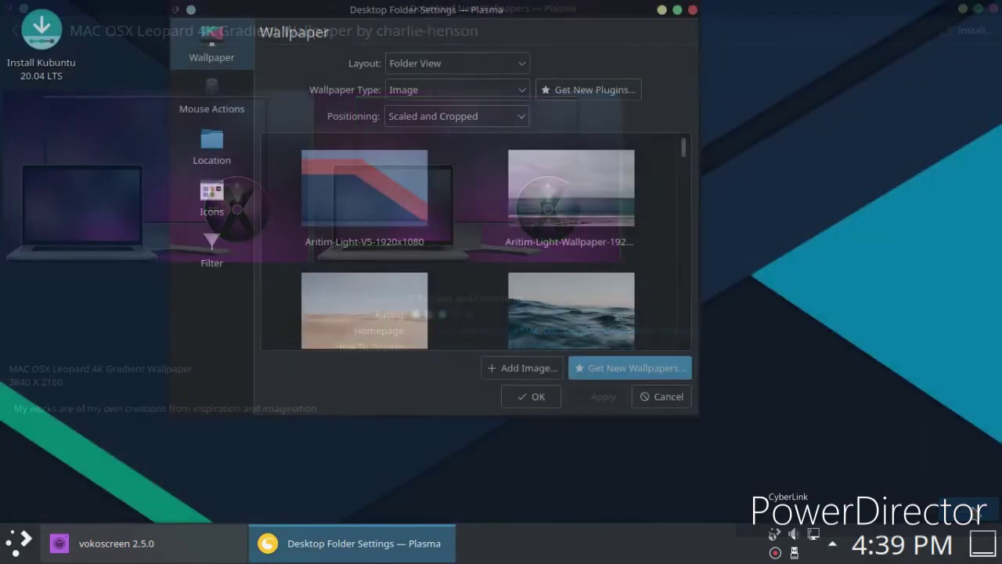
Step: Look through the installed wallpapers and apply dracula-purplish to the desktop
{"action": "scroll", "coordinate": [578, 252], "scroll_direction": "down", "scroll_amount": 3}
{"action": "scroll", "coordinate": [578, 252], "scroll_direction": "down", "scroll_amount": 10}
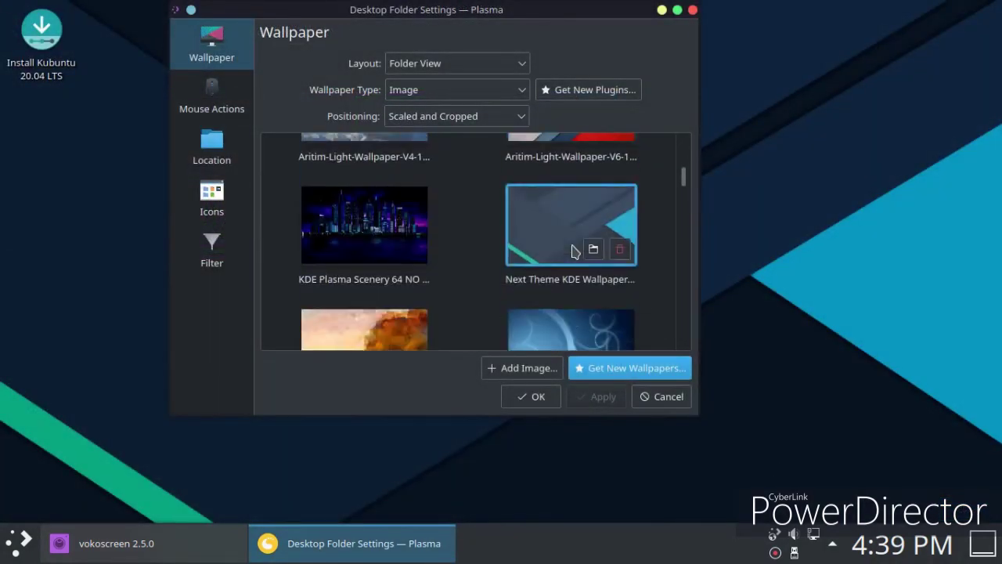
{"action": "scroll", "coordinate": [574, 252], "scroll_direction": "down", "scroll_amount": 10}
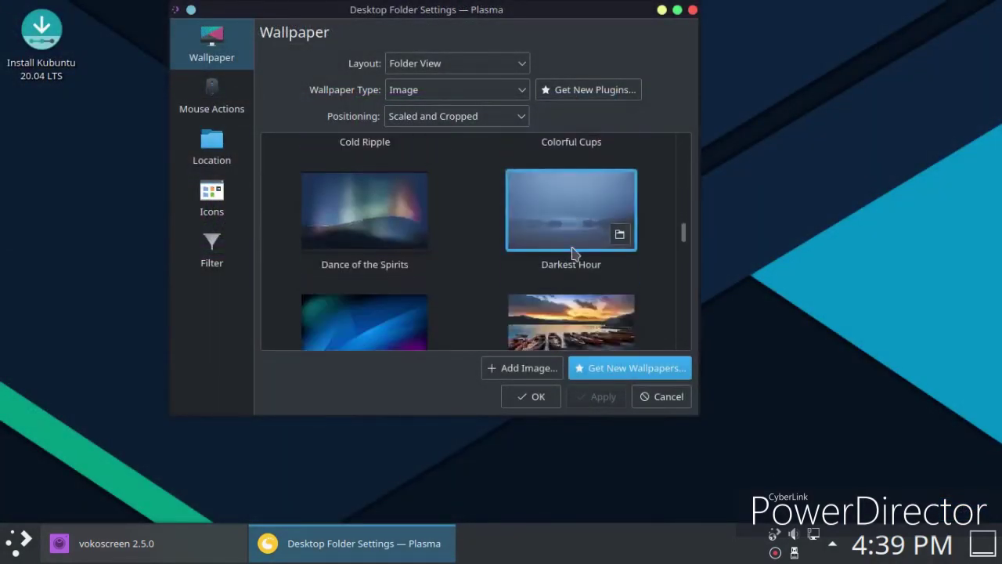
{"action": "scroll", "coordinate": [572, 257], "scroll_direction": "down", "scroll_amount": 6}
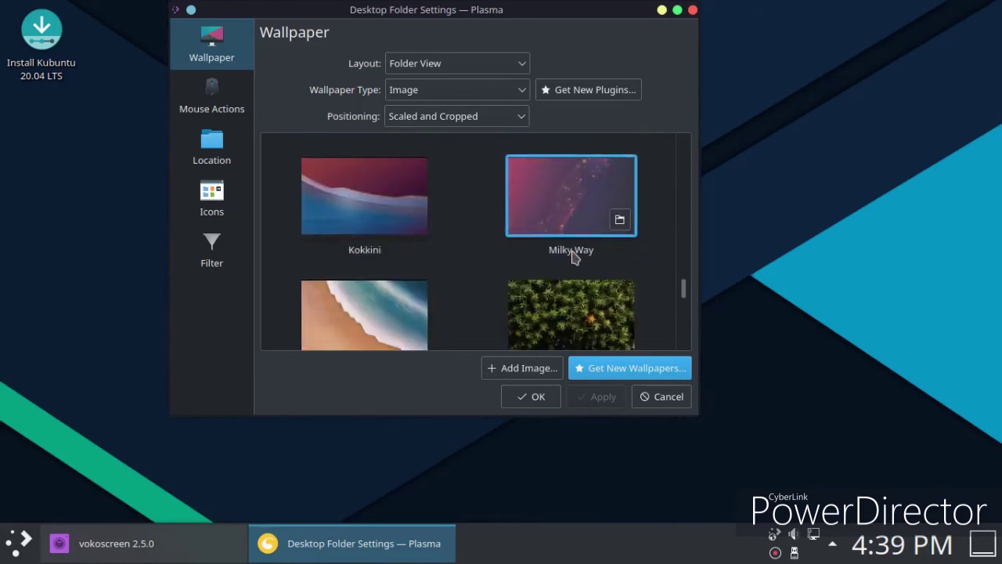
{"action": "scroll", "coordinate": [572, 255], "scroll_direction": "down", "scroll_amount": 4}
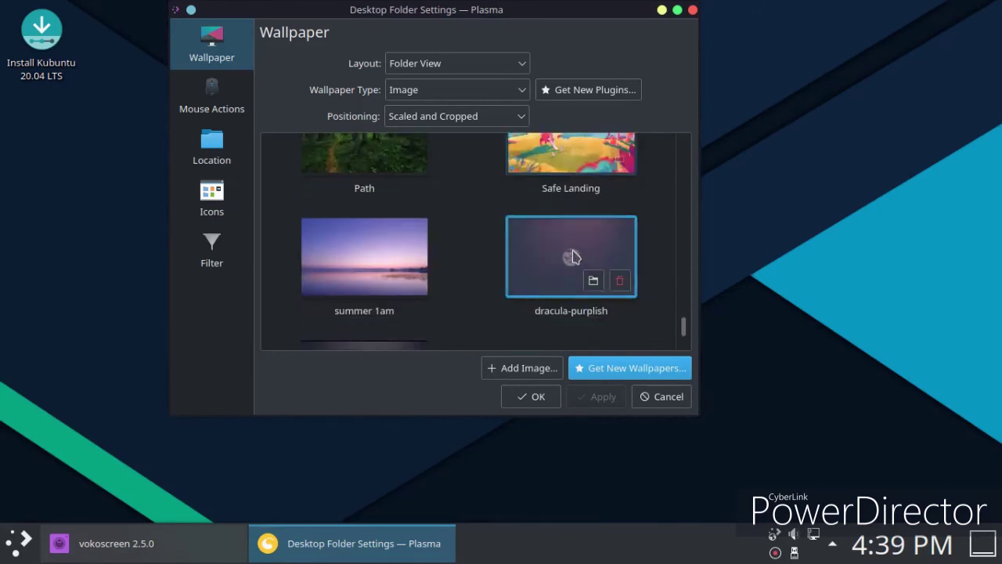
{"action": "left_click", "coordinate": [334, 267]}
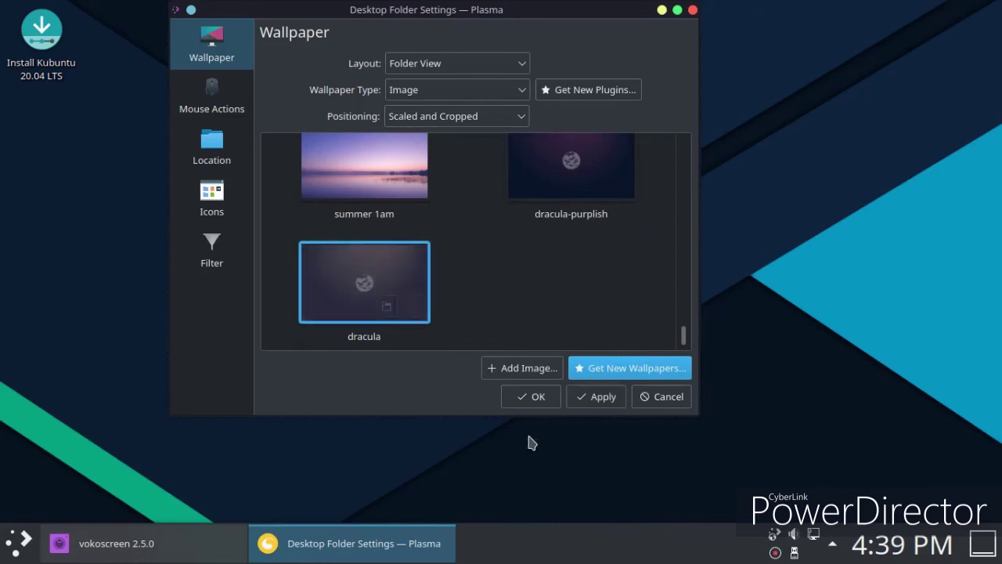
{"action": "left_click", "coordinate": [618, 179]}
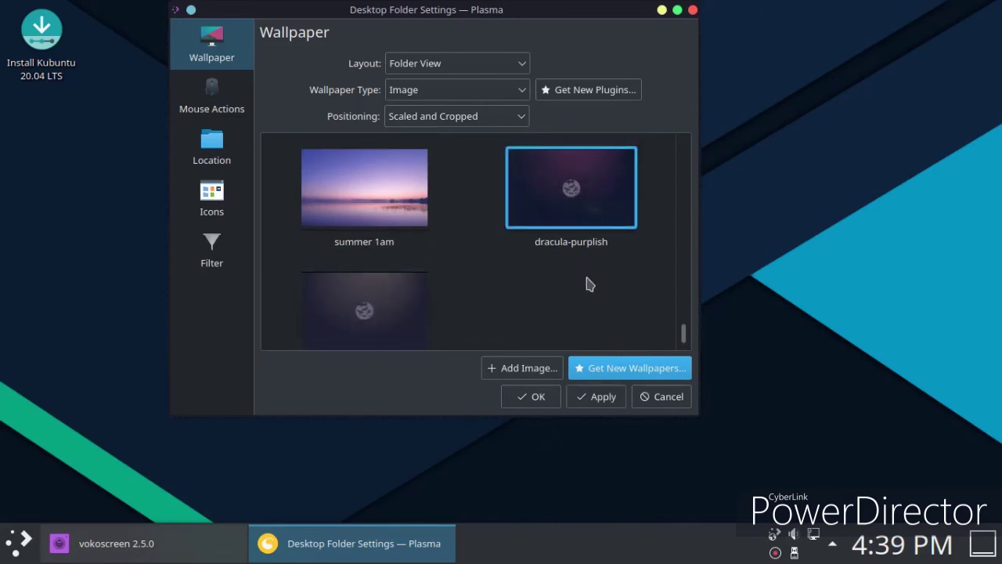
{"action": "left_click", "coordinate": [601, 397]}
Step: Apply the Aritim-Light-V5-1920x1080 wallpaper from the start of the installed wallpapers
{"action": "left_click_drag", "start_coordinate": [686, 347], "coordinate": [687, 274]}
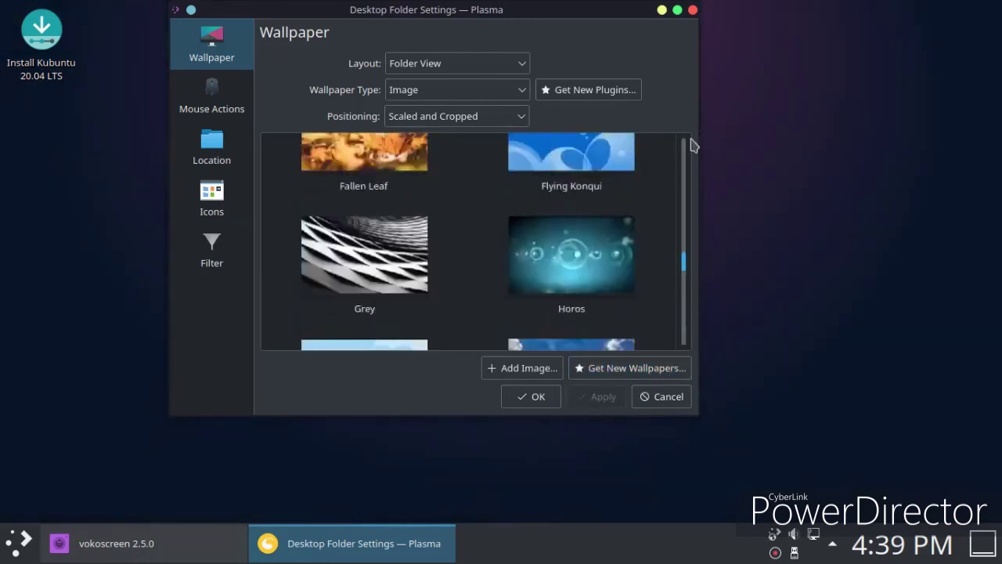
{"action": "left_click_drag", "start_coordinate": [693, 145], "coordinate": [702, 99]}
{"action": "left_click", "coordinate": [320, 167]}
{"action": "left_click", "coordinate": [624, 400]}
Step: Apply the Aritim-Light-Wallpaper-V6 wallpaper with the red and blue arrow shapes and close the desktop folder settings
{"action": "scroll", "coordinate": [653, 297], "scroll_direction": "down", "scroll_amount": 3}
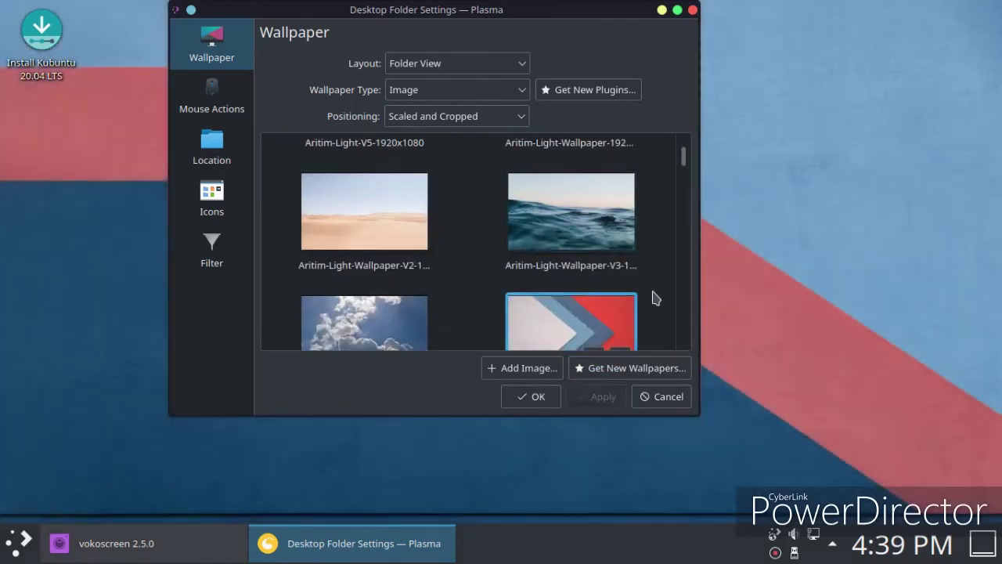
{"action": "left_click", "coordinate": [555, 234]}
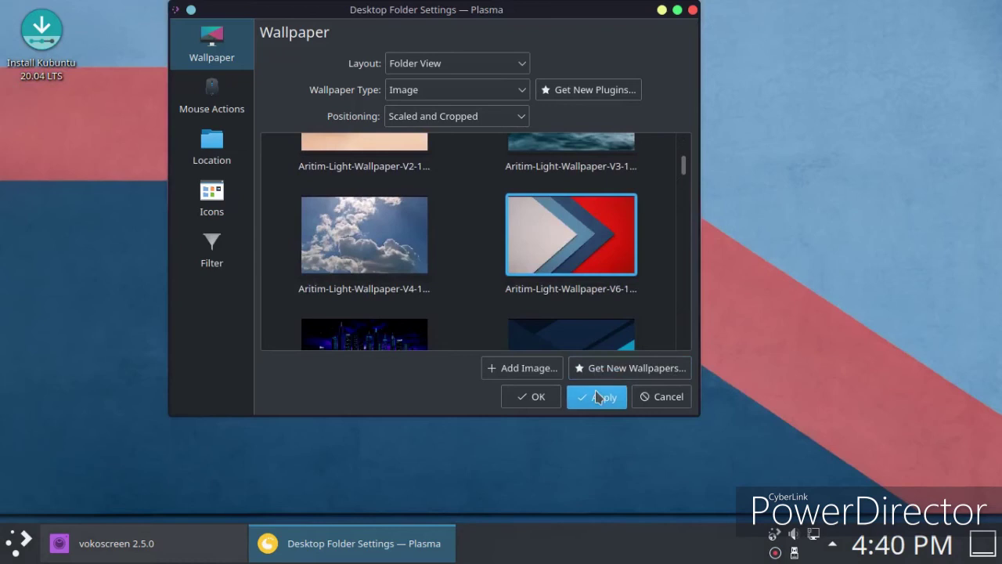
{"action": "left_click", "coordinate": [600, 396]}
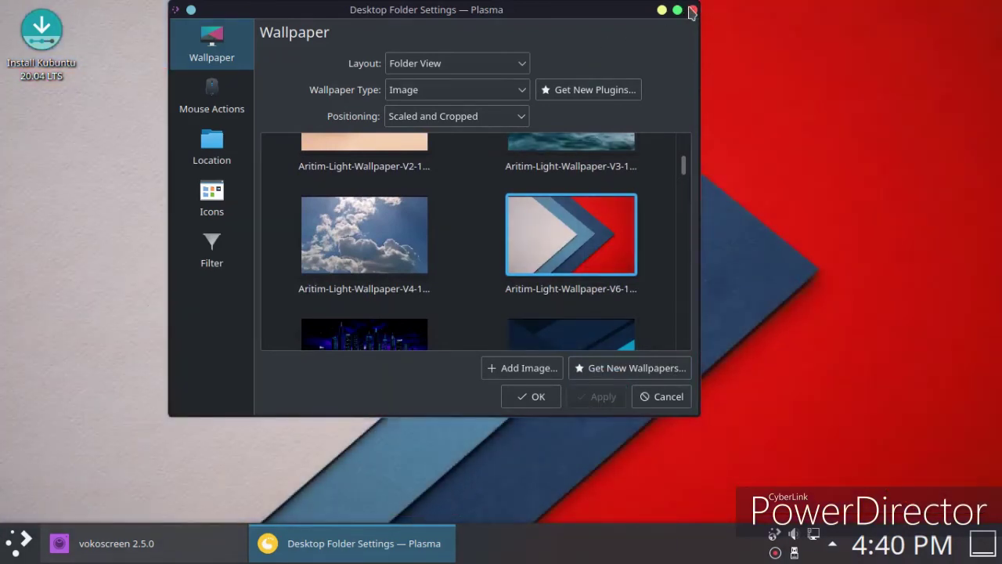
{"action": "left_click", "coordinate": [692, 11]}
Step: Open System Settings from the application launcher, maximize its window, and go to the icon theme settings
{"action": "left_click", "coordinate": [16, 540]}
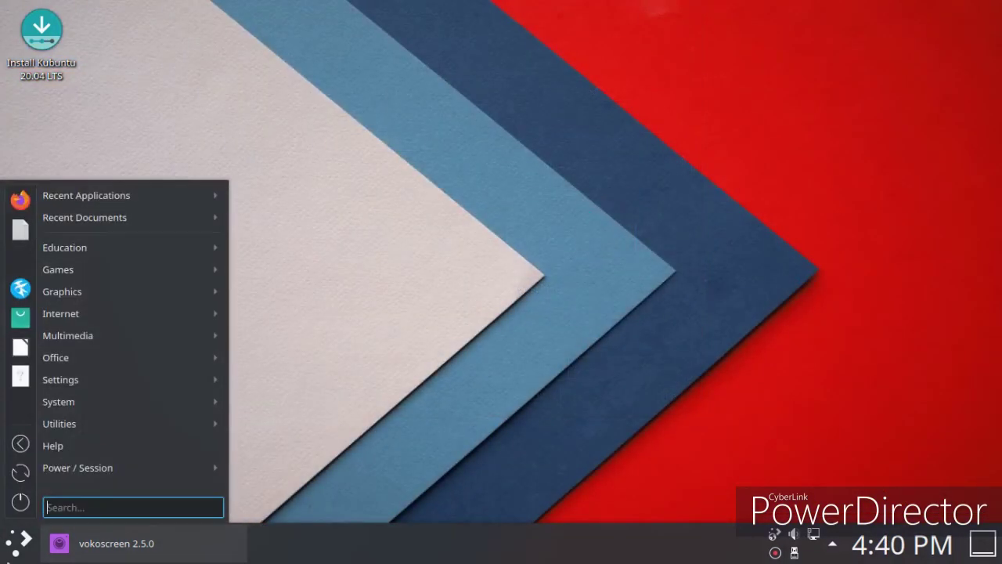
{"action": "left_click", "coordinate": [25, 235]}
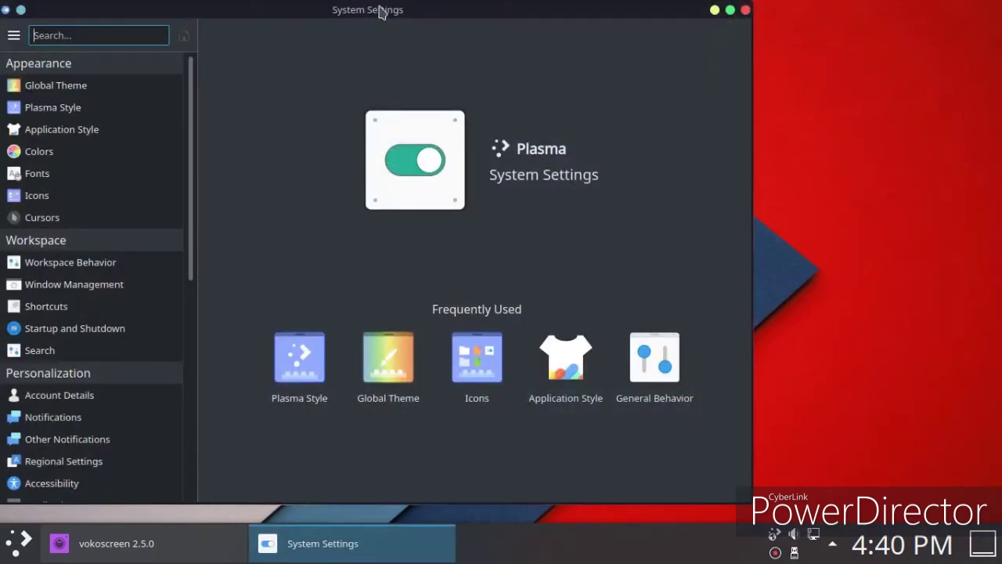
{"action": "double_click", "coordinate": [380, 12]}
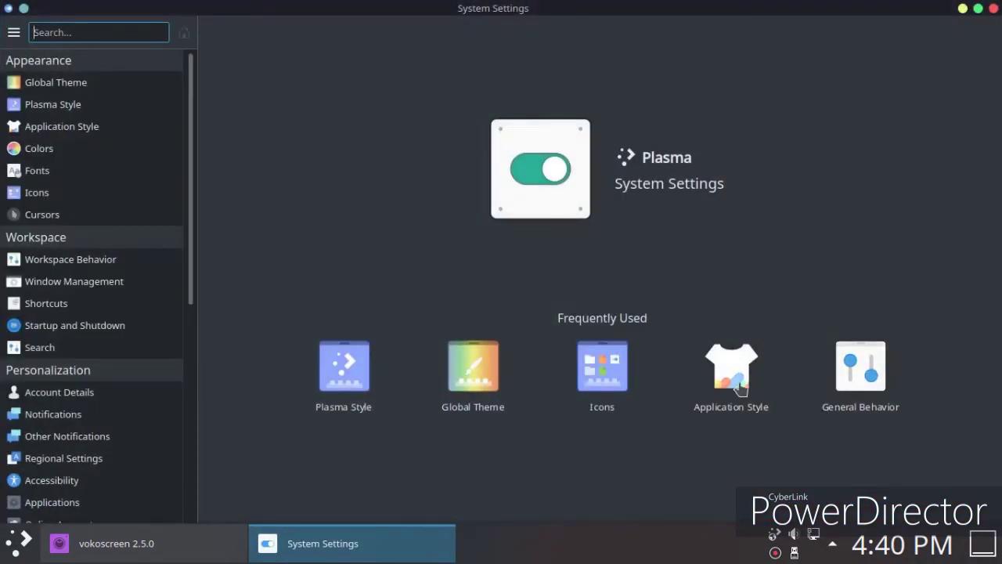
{"action": "left_click", "coordinate": [618, 373]}
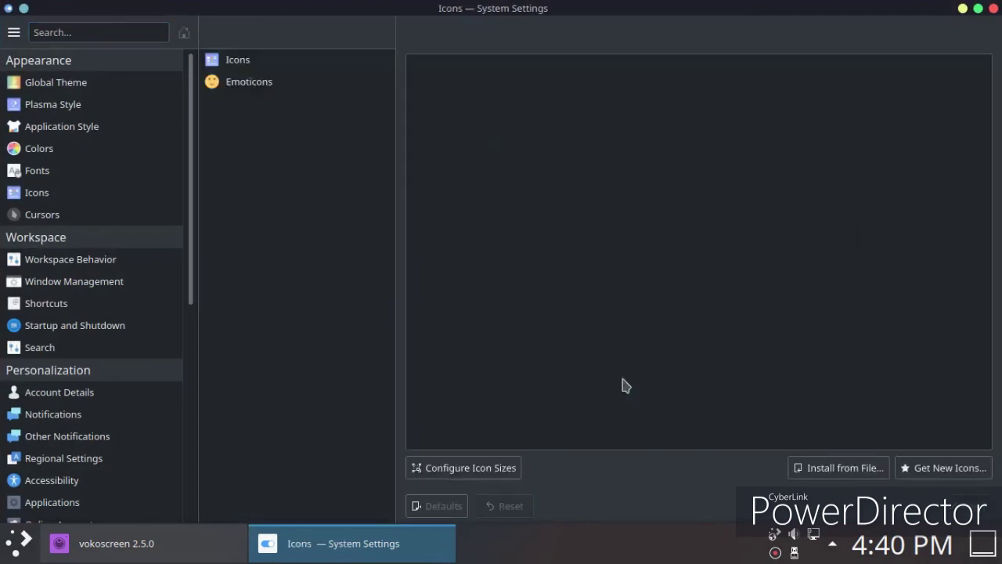
Step: Apply the Qogir-manjaro icon theme and rearrange the favorites in the application menu
{"action": "scroll", "coordinate": [588, 275], "scroll_direction": "down", "scroll_amount": 3}
{"action": "scroll", "coordinate": [591, 315], "scroll_direction": "up", "scroll_amount": 2}
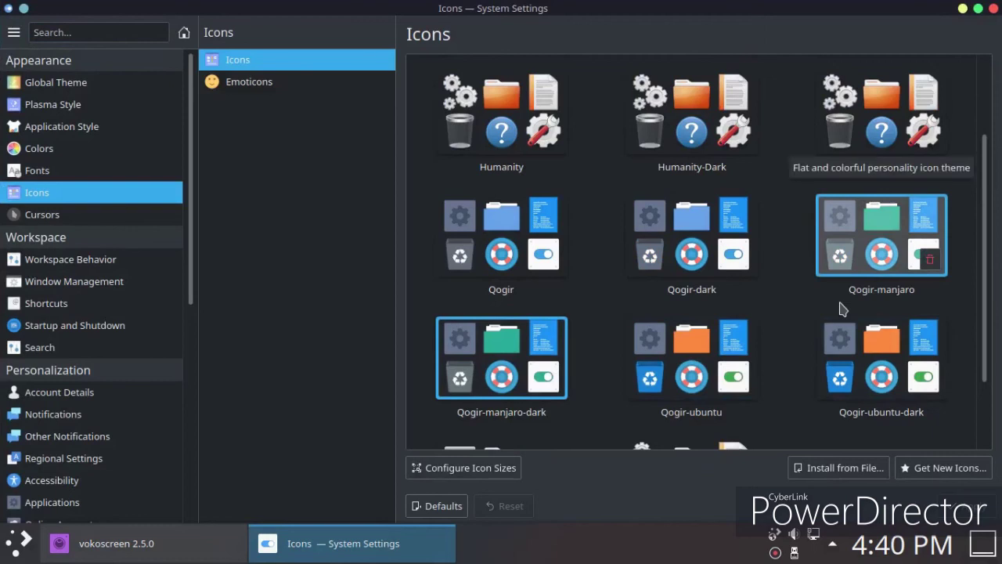
{"action": "scroll", "coordinate": [674, 284], "scroll_direction": "down", "scroll_amount": 1}
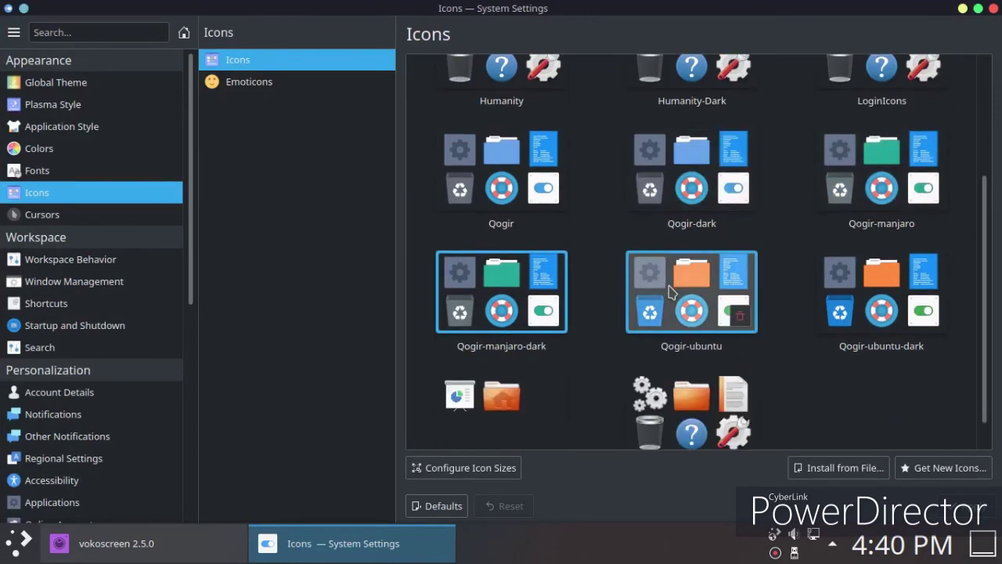
{"action": "left_click", "coordinate": [874, 222]}
{"action": "left_click", "coordinate": [962, 506]}
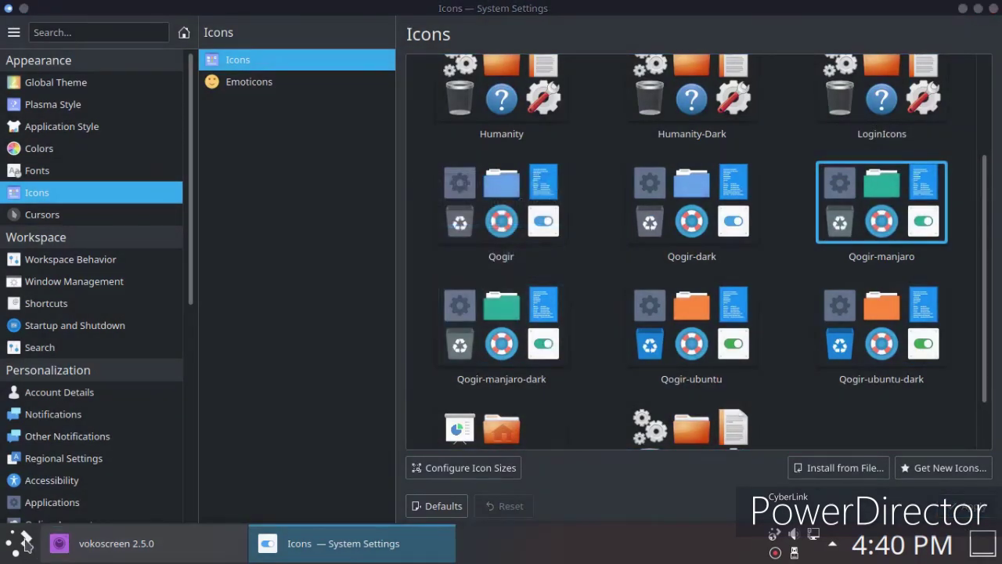
{"action": "left_click", "coordinate": [24, 543]}
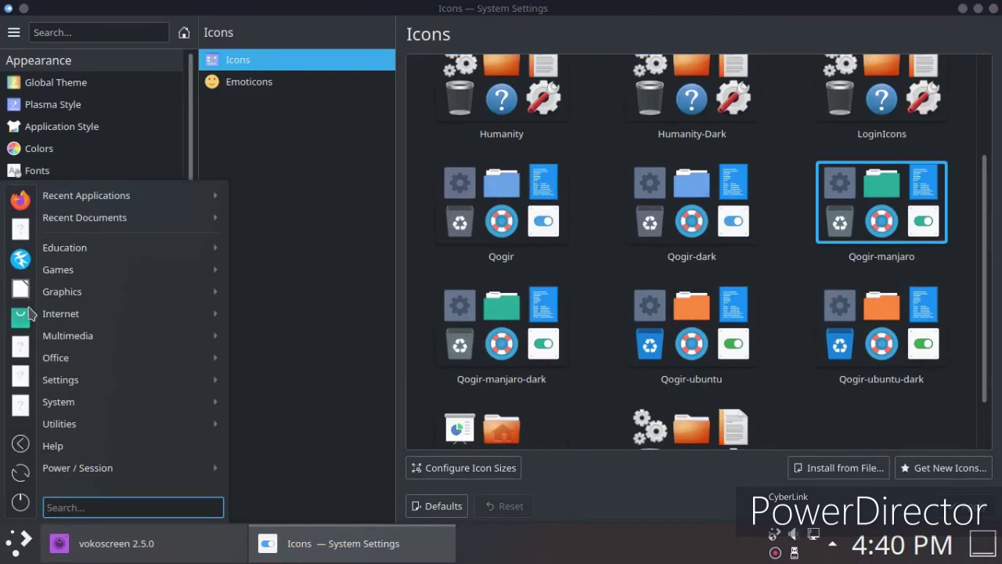
{"action": "left_click_drag", "start_coordinate": [22, 387], "coordinate": [15, 221]}
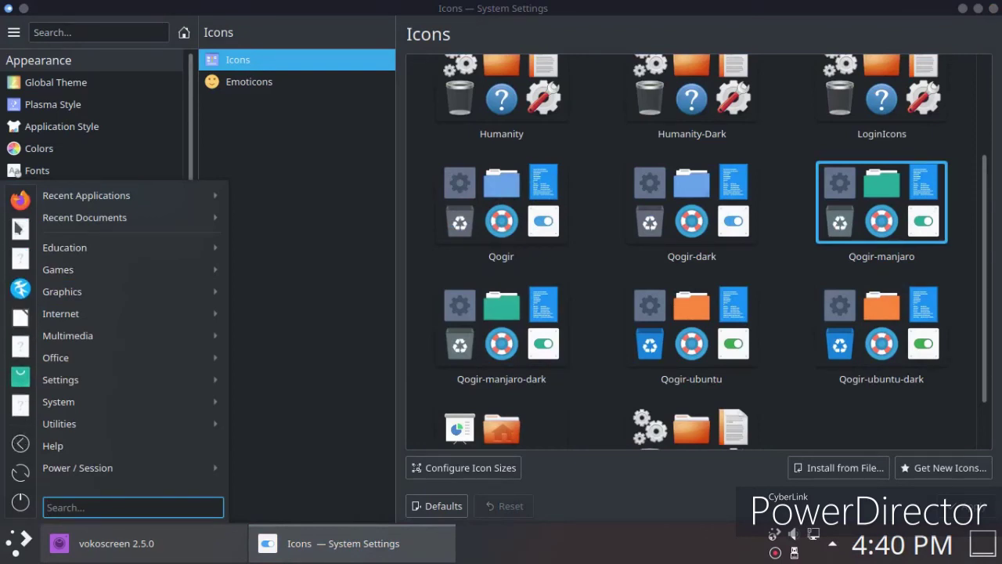
{"action": "left_click", "coordinate": [910, 469]}
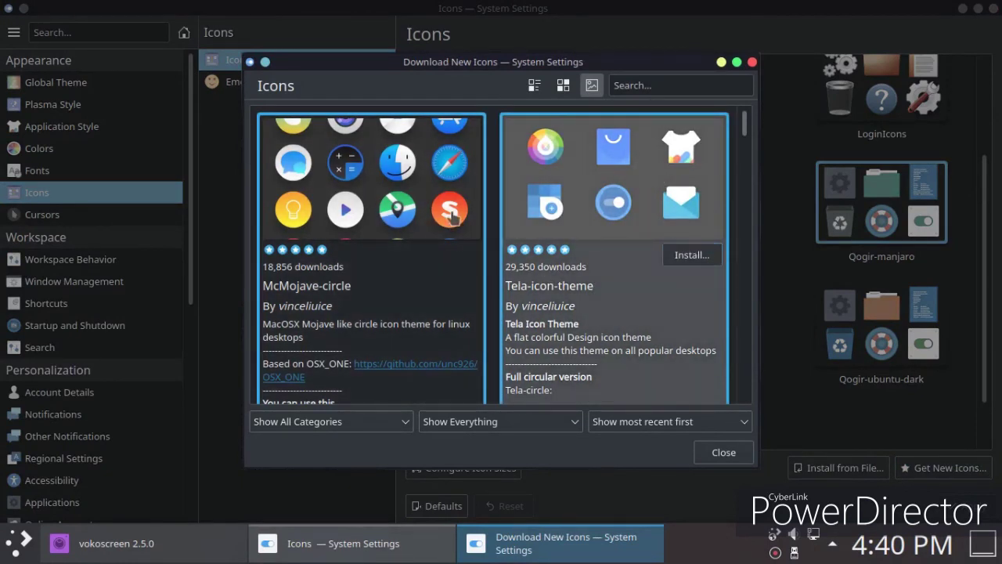
{"action": "scroll", "coordinate": [439, 227], "scroll_direction": "down", "scroll_amount": 5}
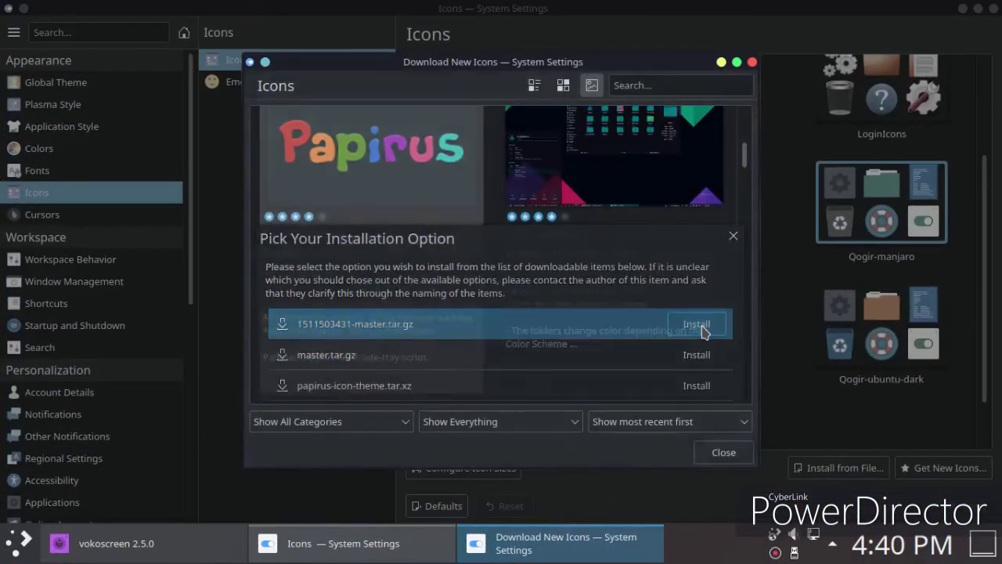
{"action": "left_click", "coordinate": [696, 325]}
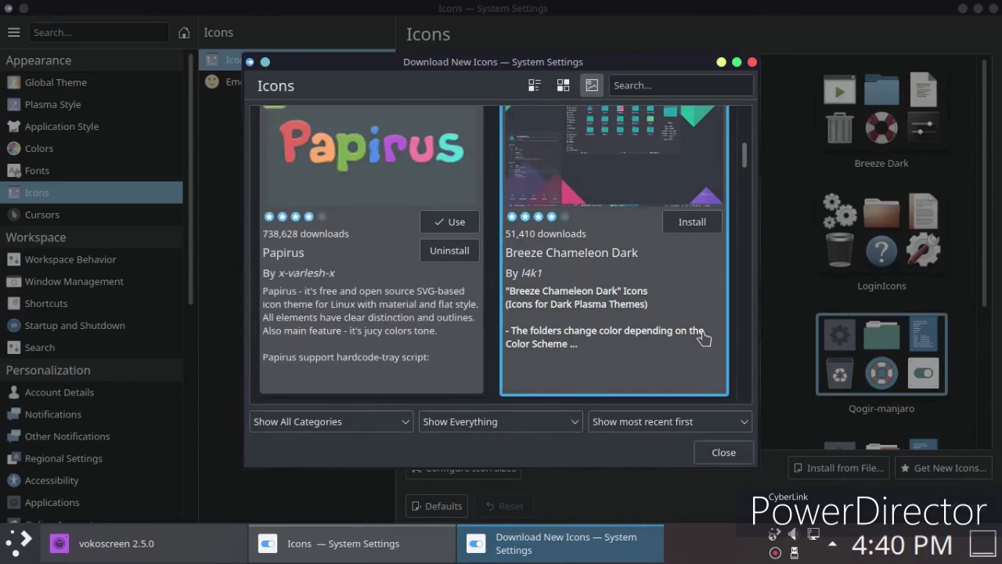
{"action": "left_click", "coordinate": [452, 222]}
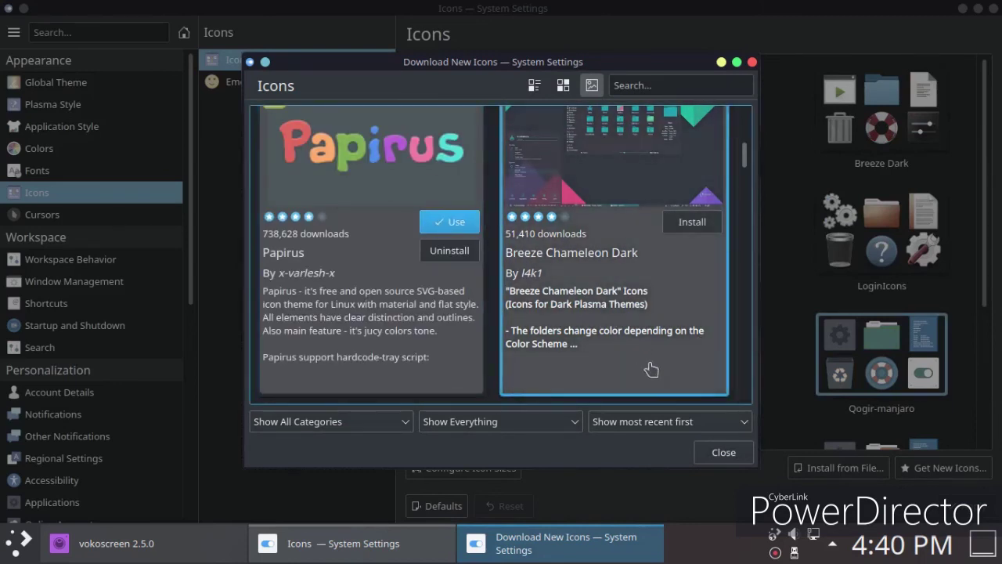
{"action": "left_click", "coordinate": [722, 453]}
Step: Look through the installed icon themes for Papirus and check the icons in the application menu
{"action": "scroll", "coordinate": [751, 333], "scroll_direction": "down", "scroll_amount": 3}
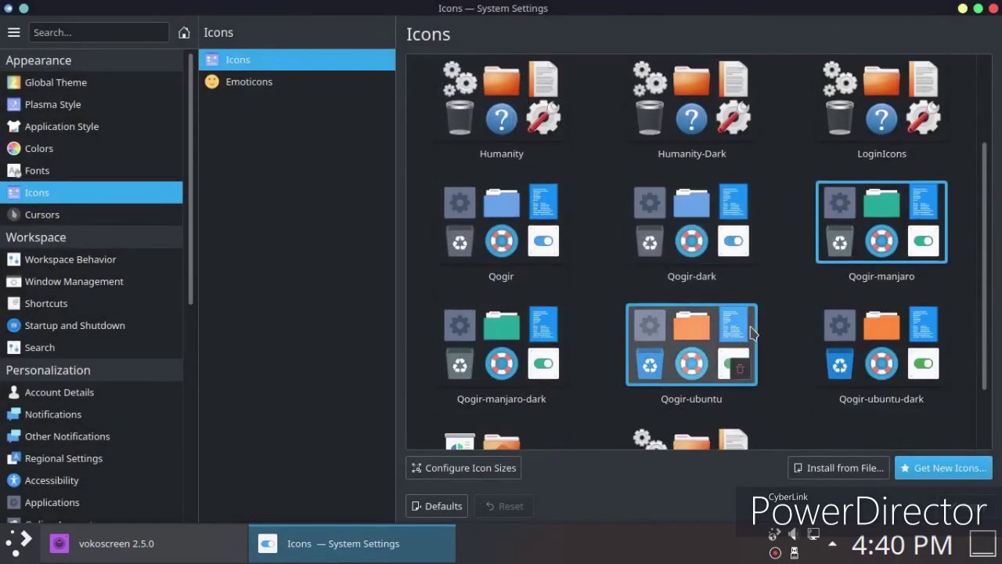
{"action": "scroll", "coordinate": [750, 333], "scroll_direction": "down", "scroll_amount": 2}
{"action": "scroll", "coordinate": [750, 333], "scroll_direction": "up", "scroll_amount": 2}
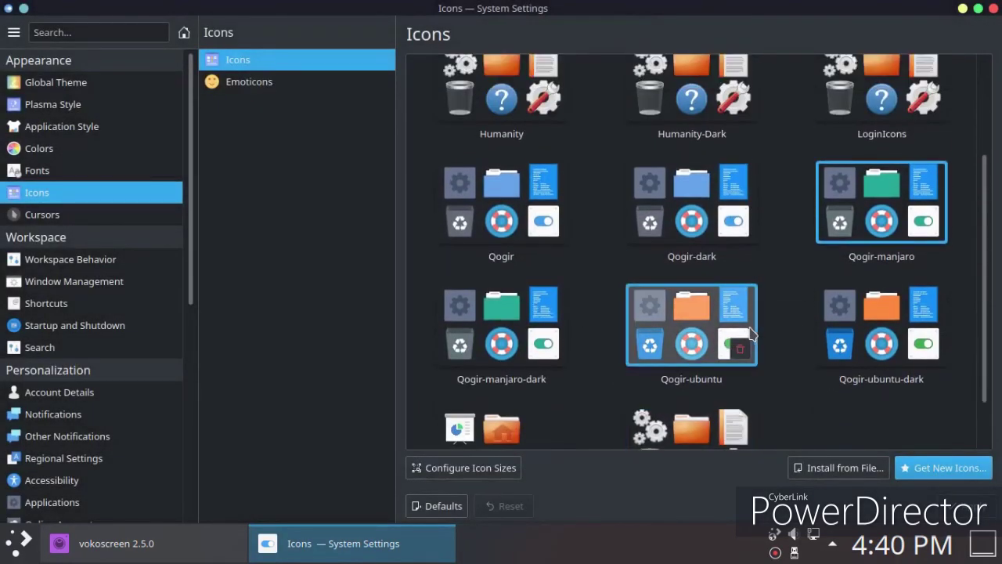
{"action": "scroll", "coordinate": [693, 339], "scroll_direction": "up", "scroll_amount": 1}
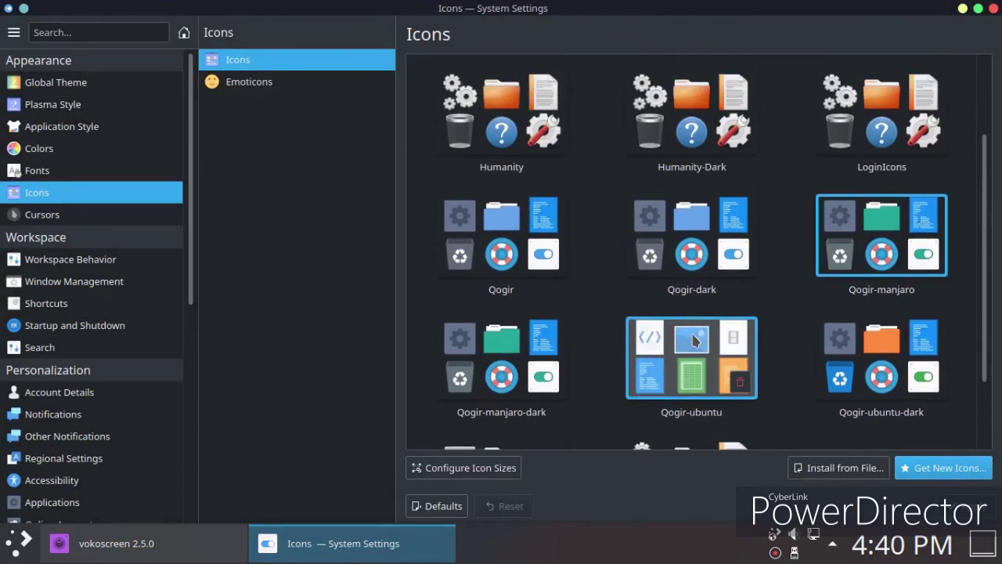
{"action": "left_click", "coordinate": [8, 556]}
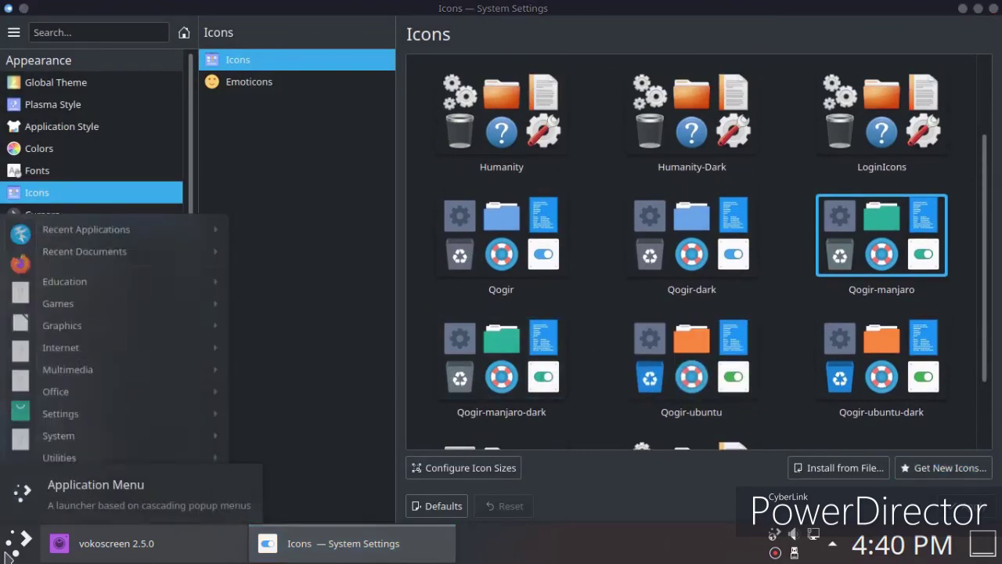
{"action": "left_click", "coordinate": [243, 535]}
Step: Apply the Qogir-ubuntu-dark icon theme and check its icons in the application menu
{"action": "scroll", "coordinate": [639, 419], "scroll_direction": "down", "scroll_amount": 3}
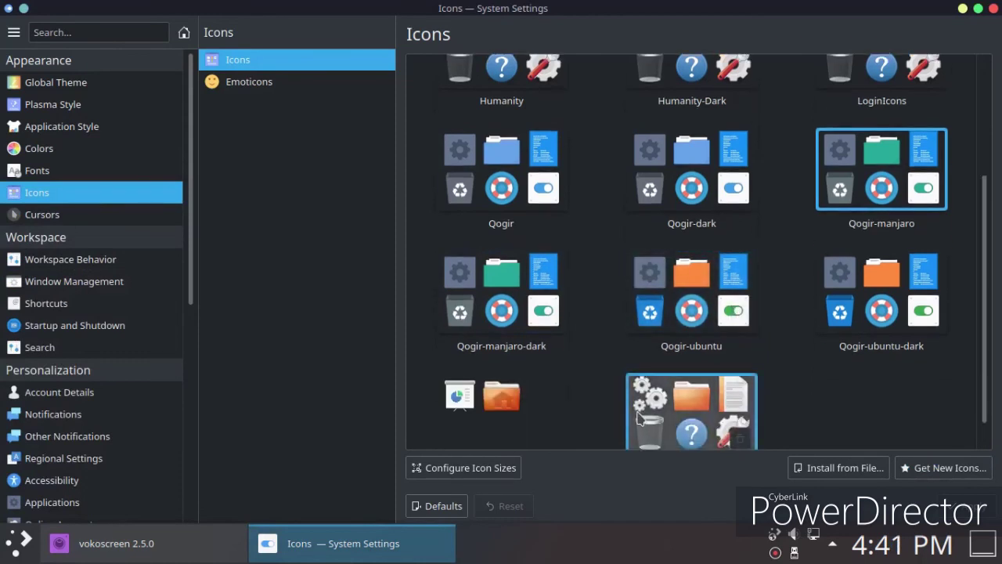
{"action": "scroll", "coordinate": [638, 419], "scroll_direction": "down", "scroll_amount": 1}
{"action": "left_click", "coordinate": [843, 292]}
{"action": "left_click", "coordinate": [965, 506]}
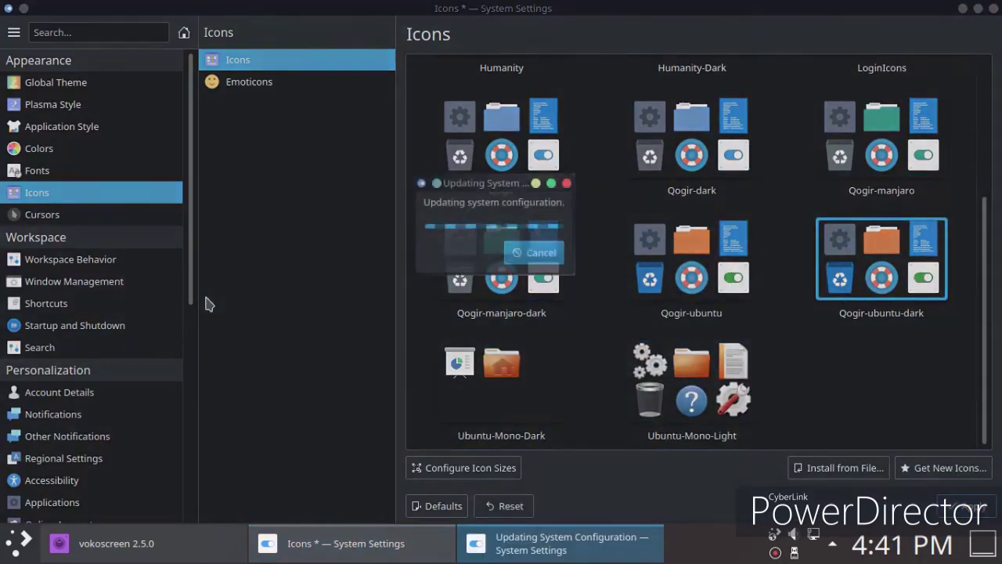
{"action": "left_click", "coordinate": [11, 554]}
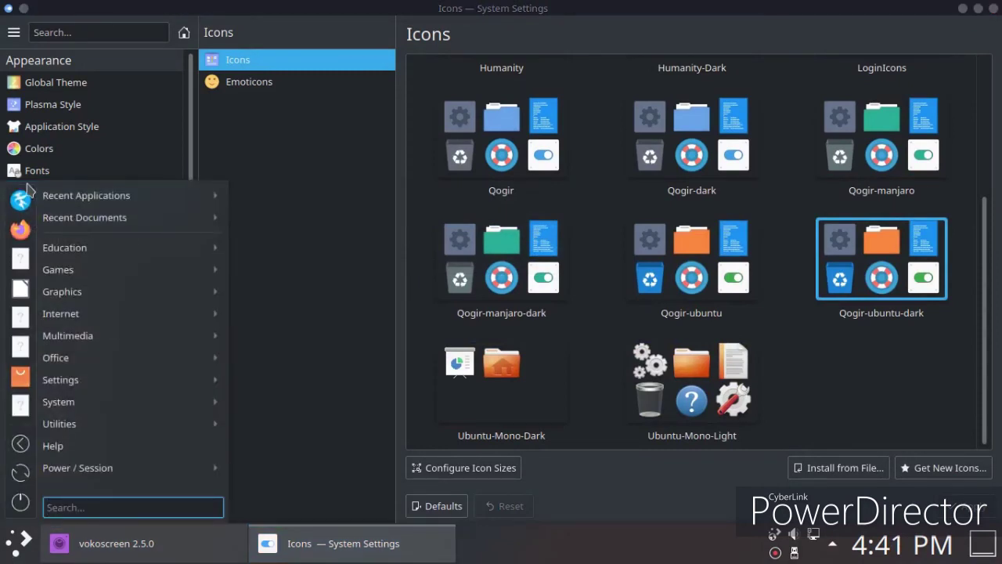
{"action": "left_click", "coordinate": [350, 254]}
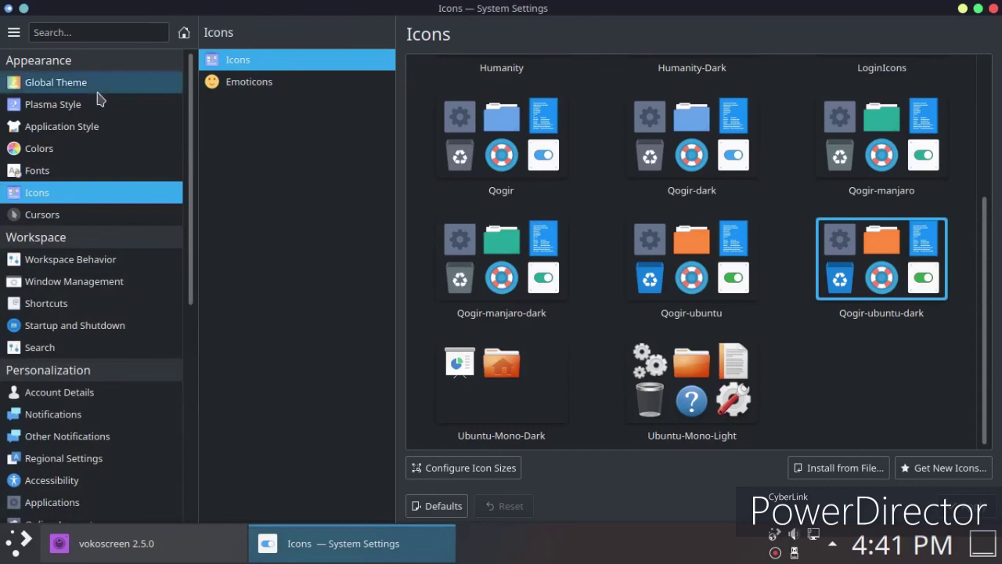
Step: Apply the Dracula color scheme and view the available application styles and window decorations
{"action": "left_click", "coordinate": [60, 165]}
{"action": "left_click", "coordinate": [47, 149]}
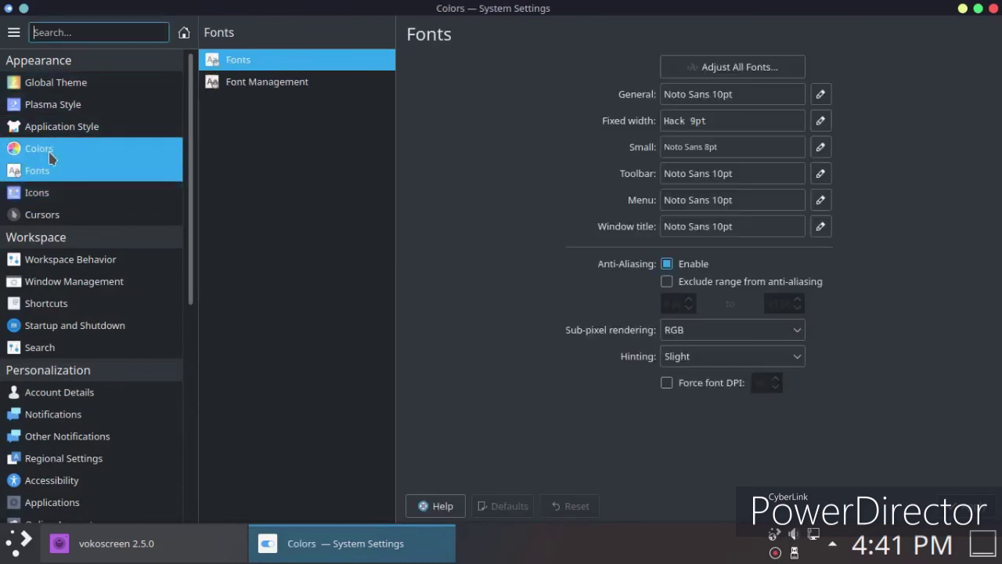
{"action": "left_click", "coordinate": [443, 290]}
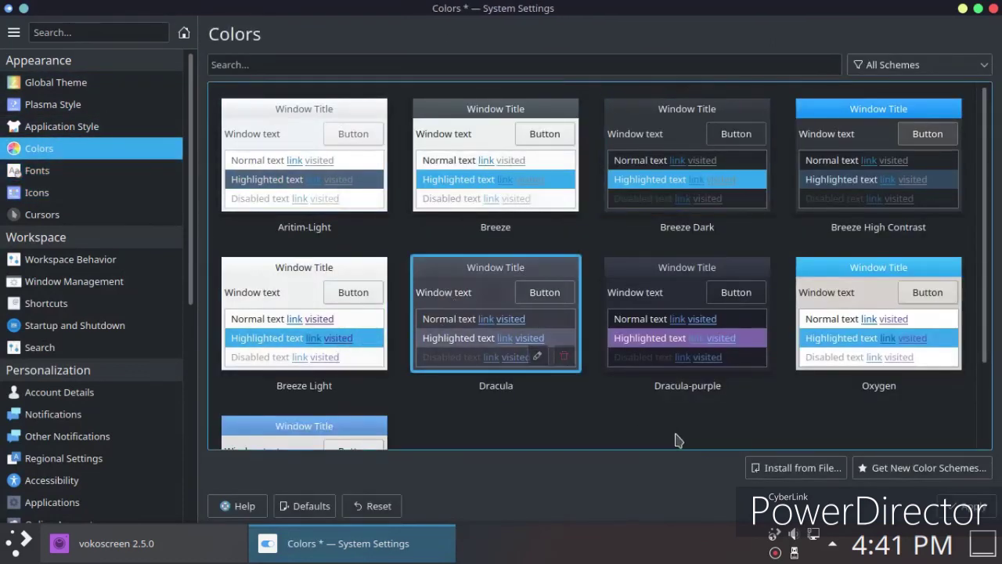
{"action": "left_click", "coordinate": [955, 508]}
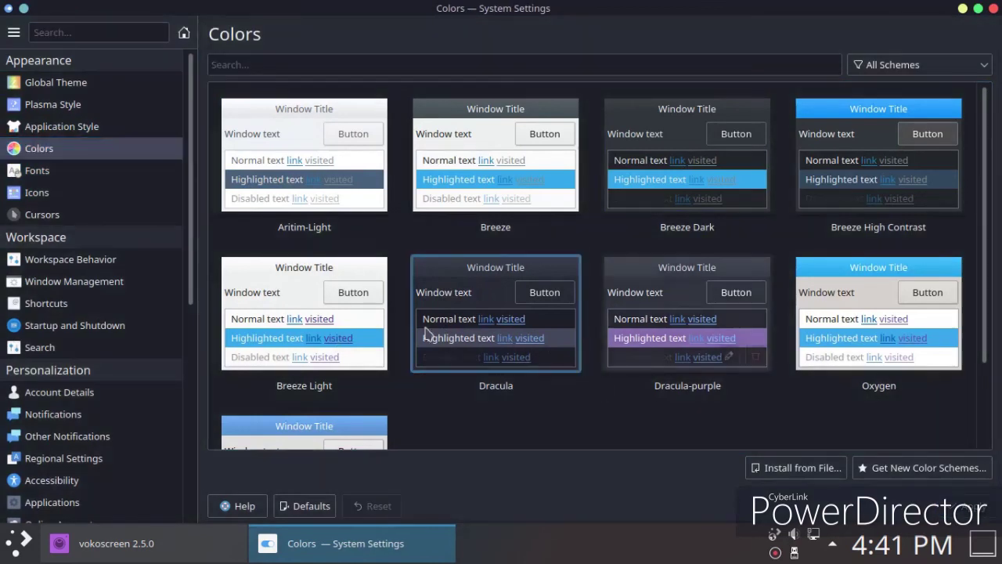
{"action": "left_click", "coordinate": [32, 127]}
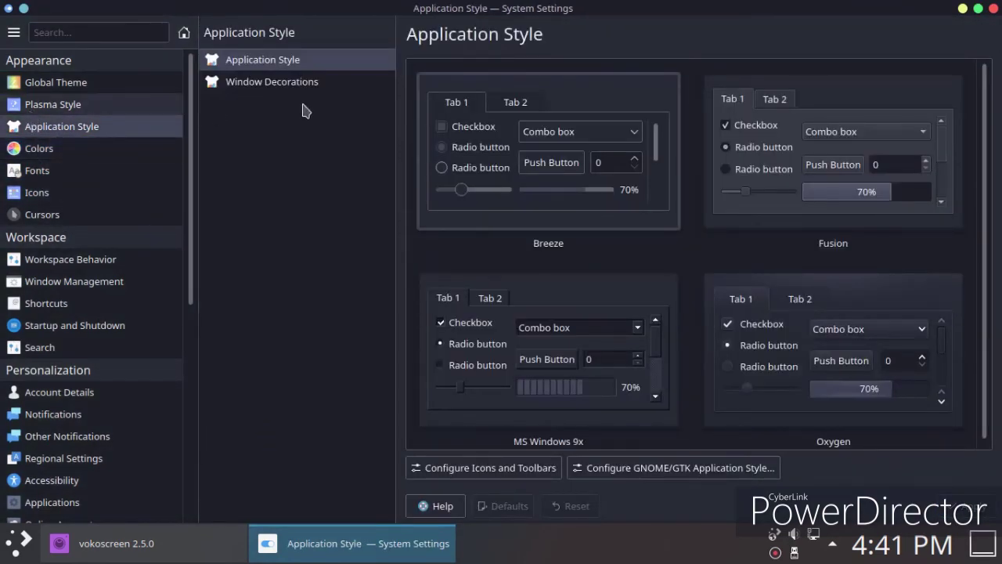
{"action": "left_click", "coordinate": [301, 87]}
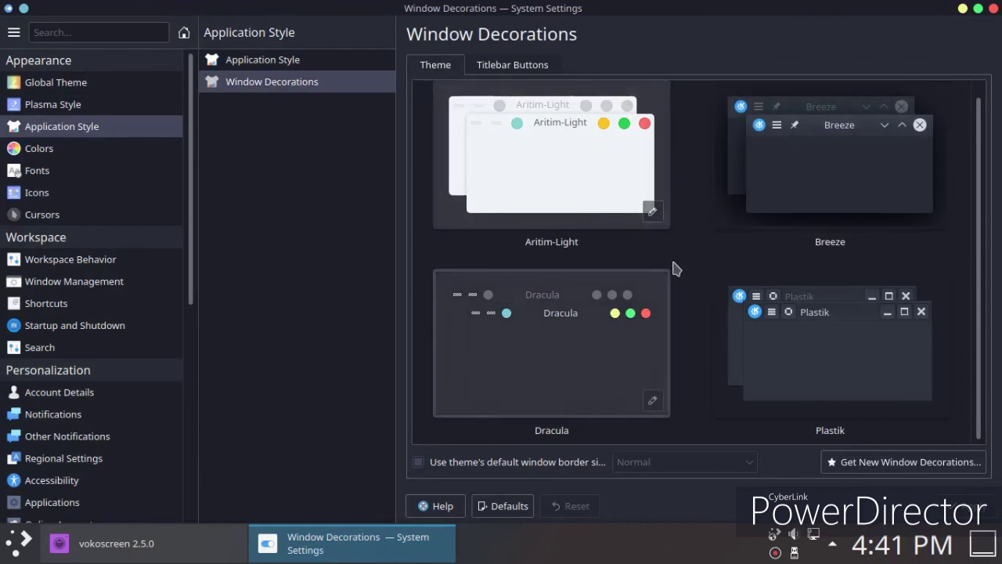
Step: Apply the McMojave Plasma style and check how the application menu looks with it
{"action": "left_click", "coordinate": [75, 104]}
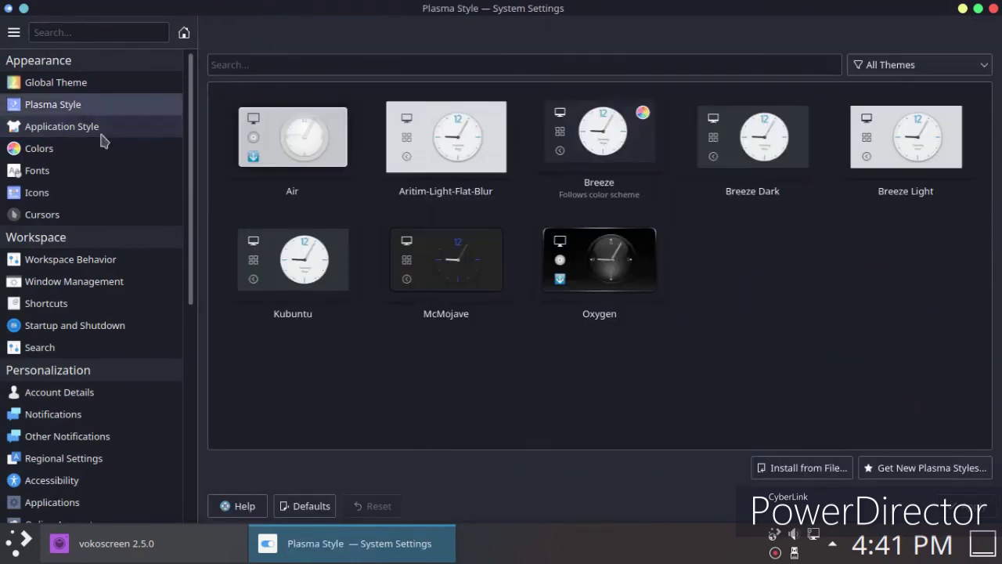
{"action": "left_click", "coordinate": [446, 258]}
{"action": "left_click", "coordinate": [950, 507]}
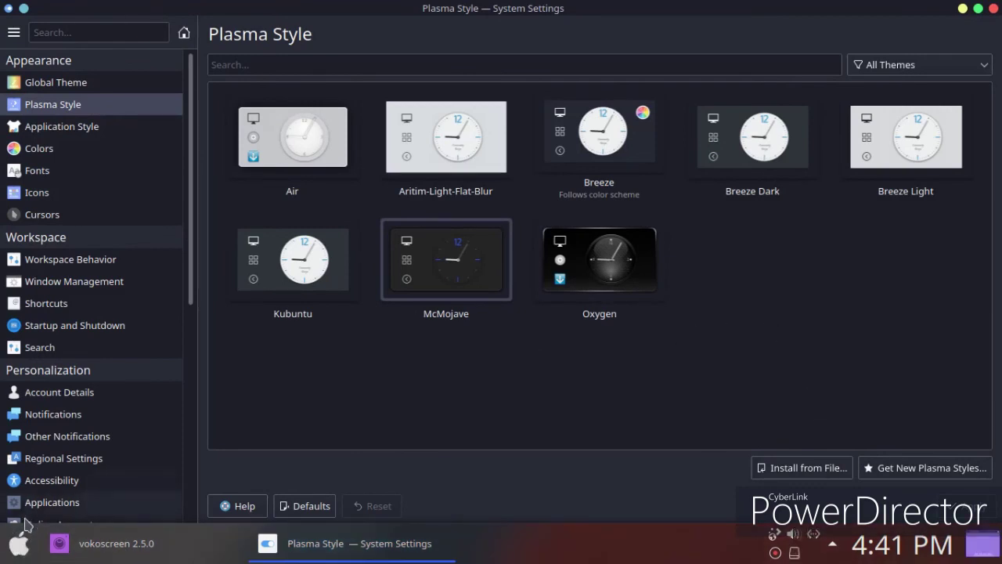
{"action": "left_click", "coordinate": [22, 549]}
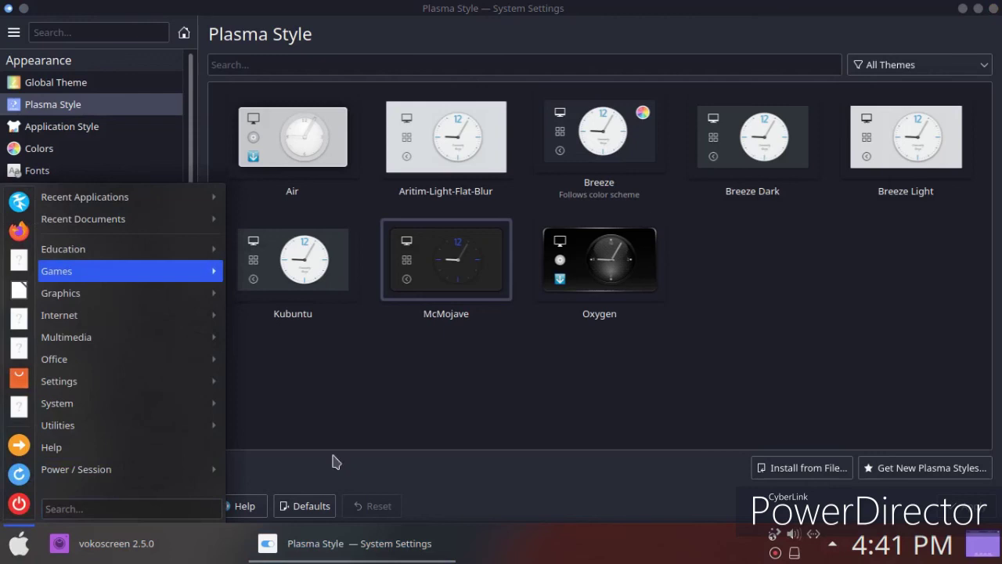
{"action": "left_click", "coordinate": [548, 432]}
Step: Download and install the Layan plasma theme by vinceliuice and close the Plasma style download window
{"action": "left_click", "coordinate": [887, 473]}
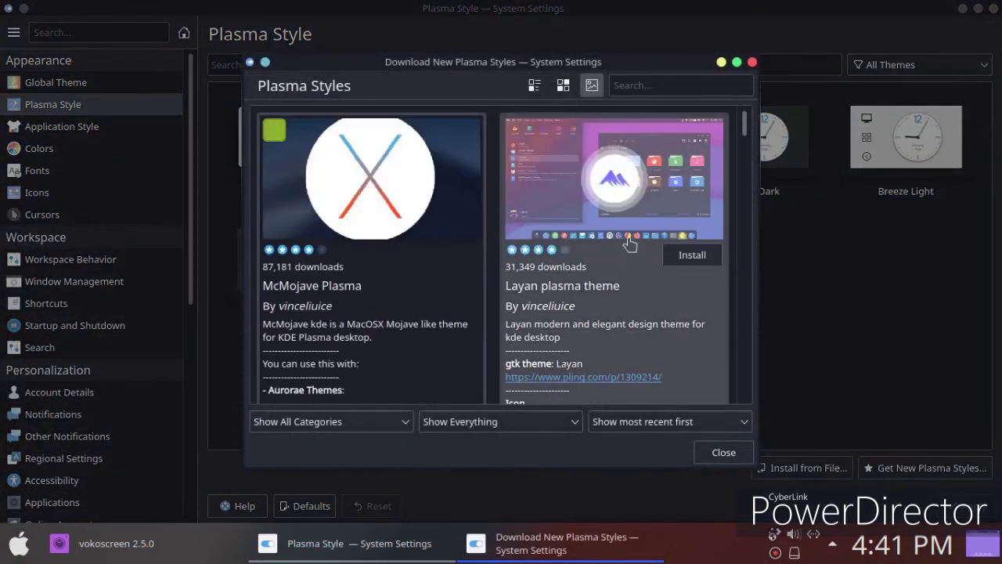
{"action": "left_click", "coordinate": [693, 254]}
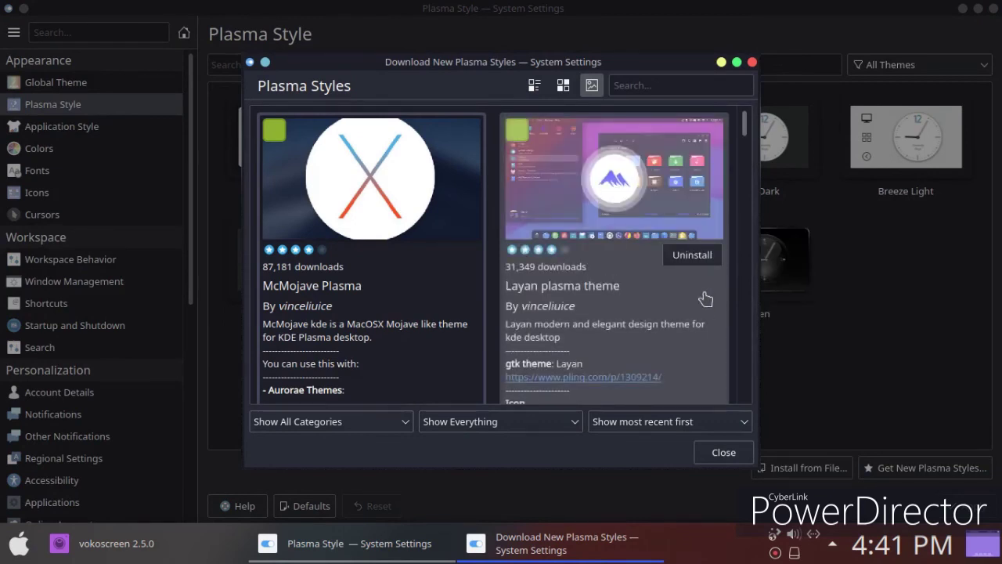
{"action": "left_click", "coordinate": [724, 453]}
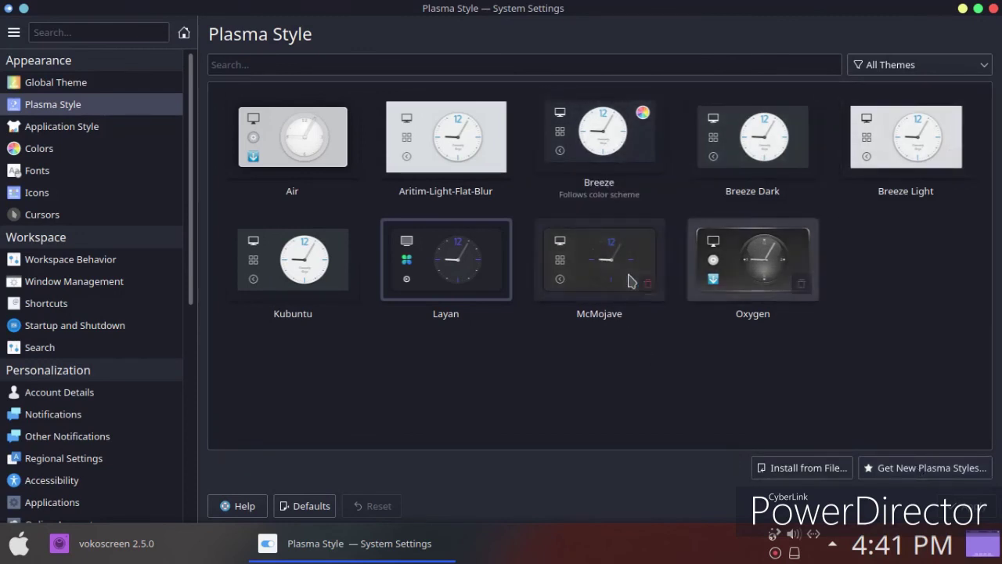
Step: Apply the Layan Plasma style and view the McMojave Plasma details among the downloadable Plasma styles
{"action": "left_click", "coordinate": [425, 265]}
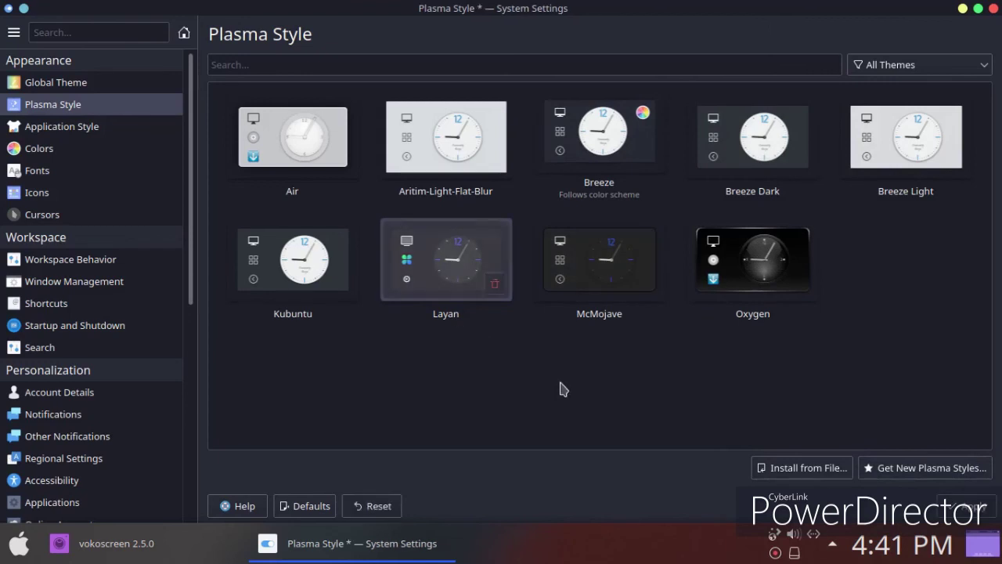
{"action": "left_click", "coordinate": [880, 466]}
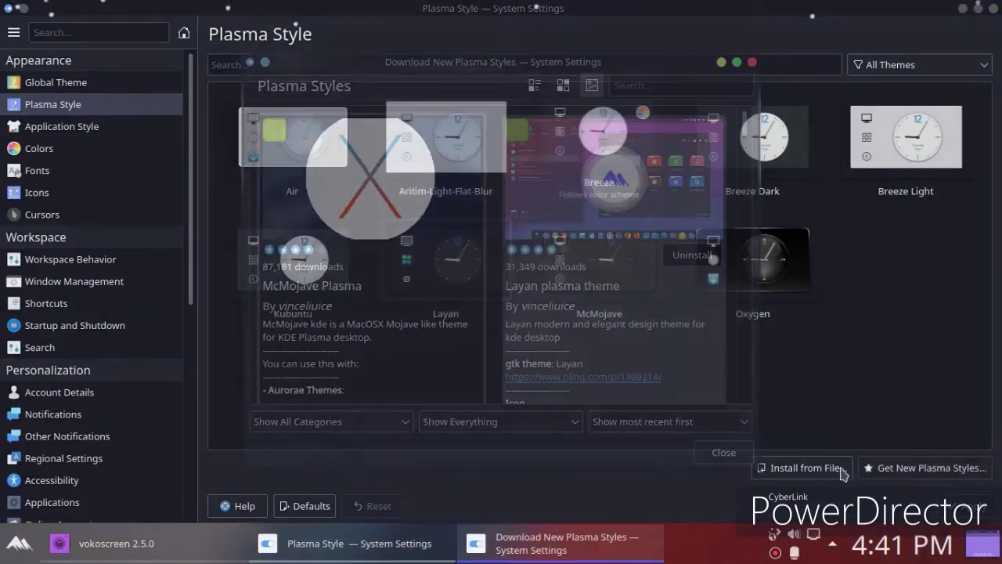
{"action": "left_click", "coordinate": [421, 226]}
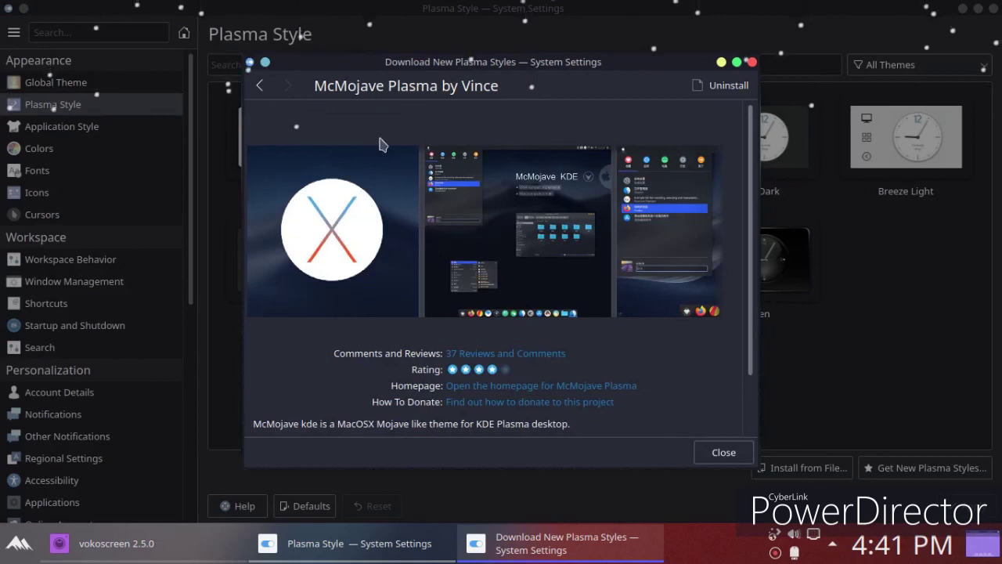
{"action": "left_click", "coordinate": [261, 88]}
Step: Download and install the ChromeOS Plasma style by vinceliuice and close the download window
{"action": "scroll", "coordinate": [411, 231], "scroll_direction": "down", "scroll_amount": 5}
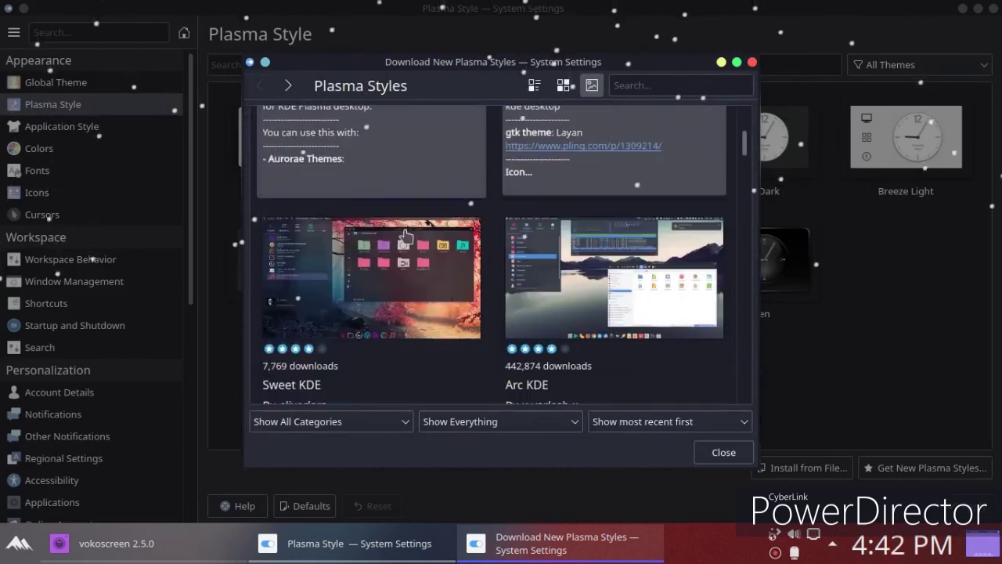
{"action": "scroll", "coordinate": [404, 239], "scroll_direction": "down", "scroll_amount": 5}
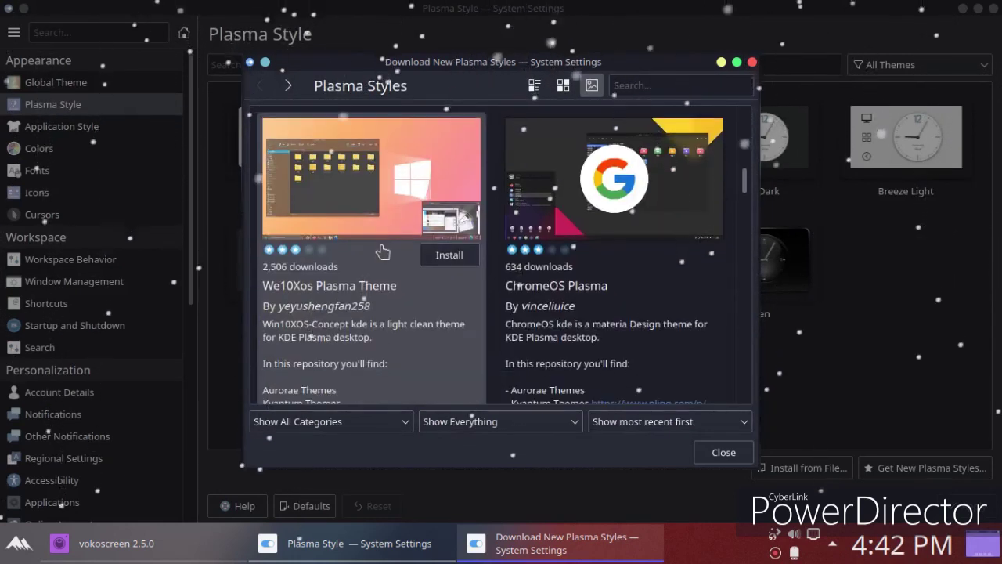
{"action": "scroll", "coordinate": [382, 251], "scroll_direction": "down", "scroll_amount": 2}
{"action": "scroll", "coordinate": [380, 253], "scroll_direction": "up", "scroll_amount": 1}
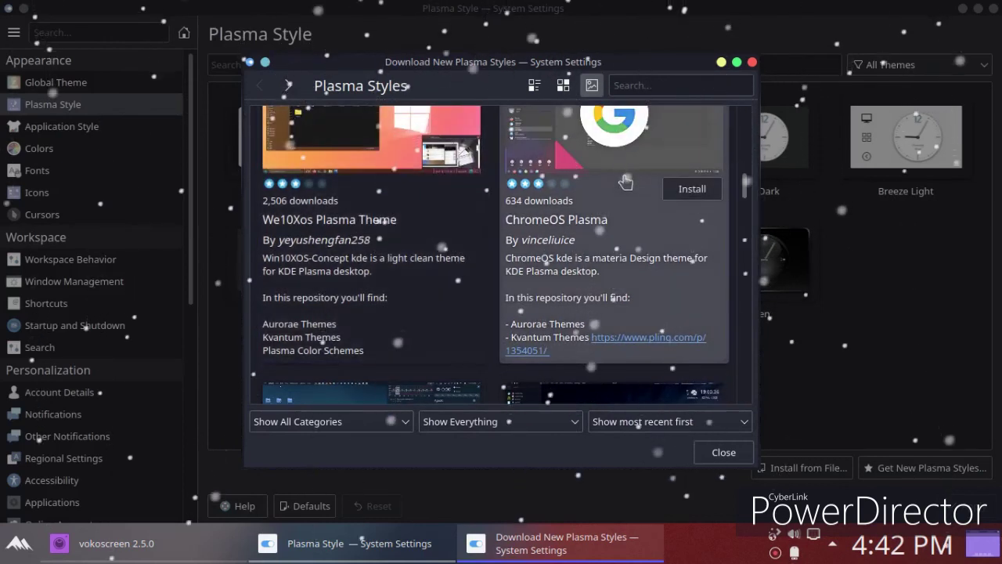
{"action": "left_click", "coordinate": [701, 191]}
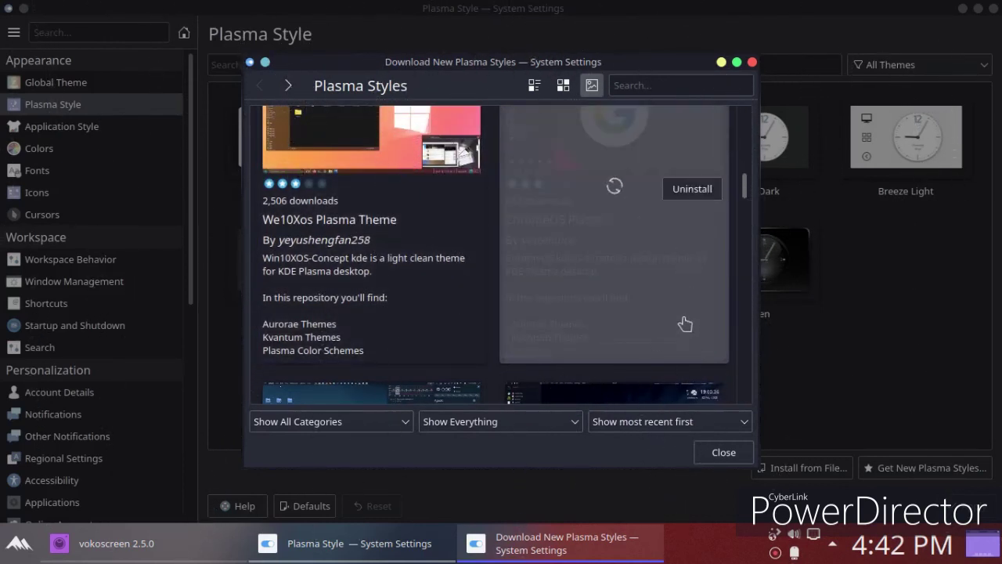
{"action": "left_click", "coordinate": [703, 457]}
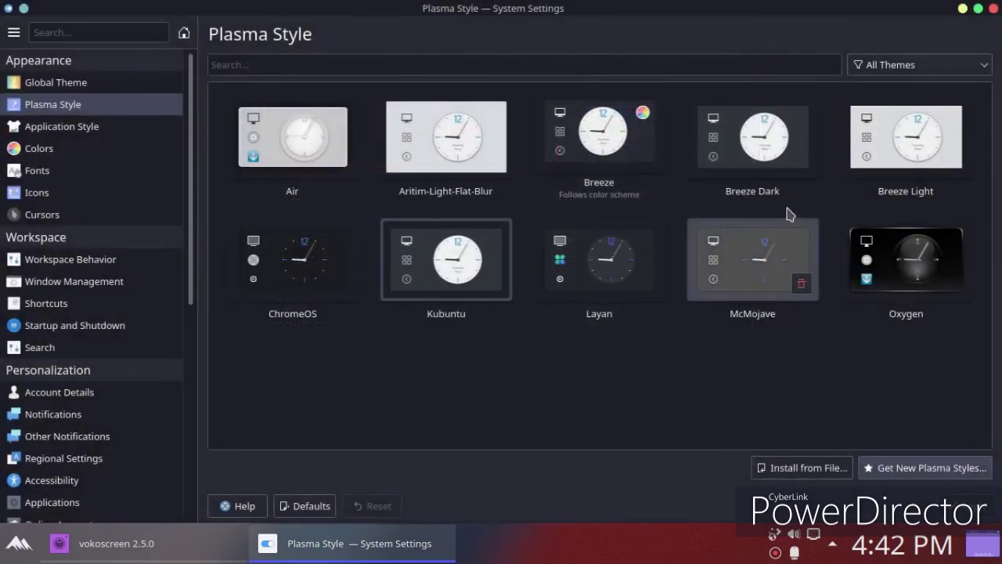
Step: Apply the ChromeOS Plasma style, close the settings and check how the application menu looks with it
{"action": "left_click", "coordinate": [337, 254]}
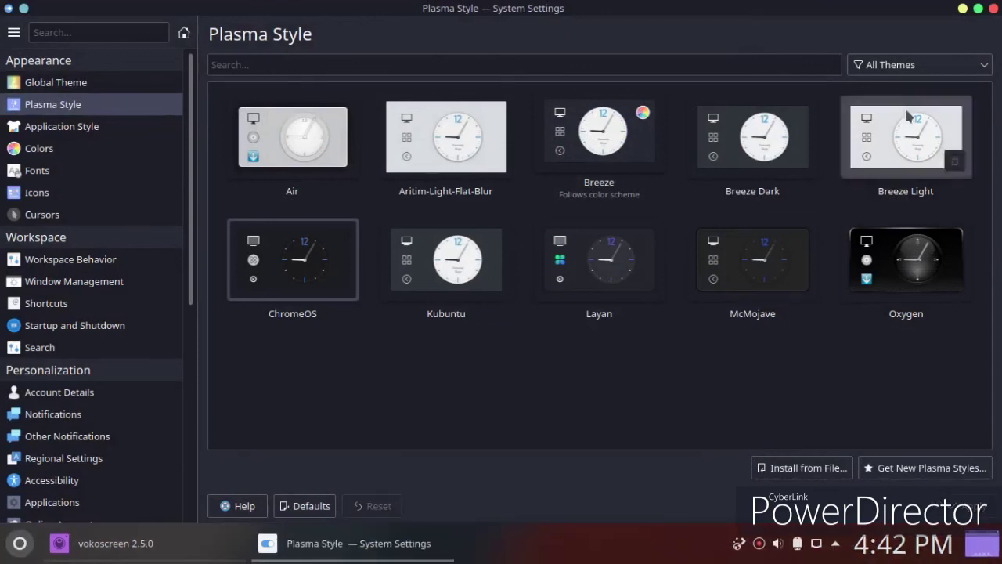
{"action": "left_click", "coordinate": [994, 9]}
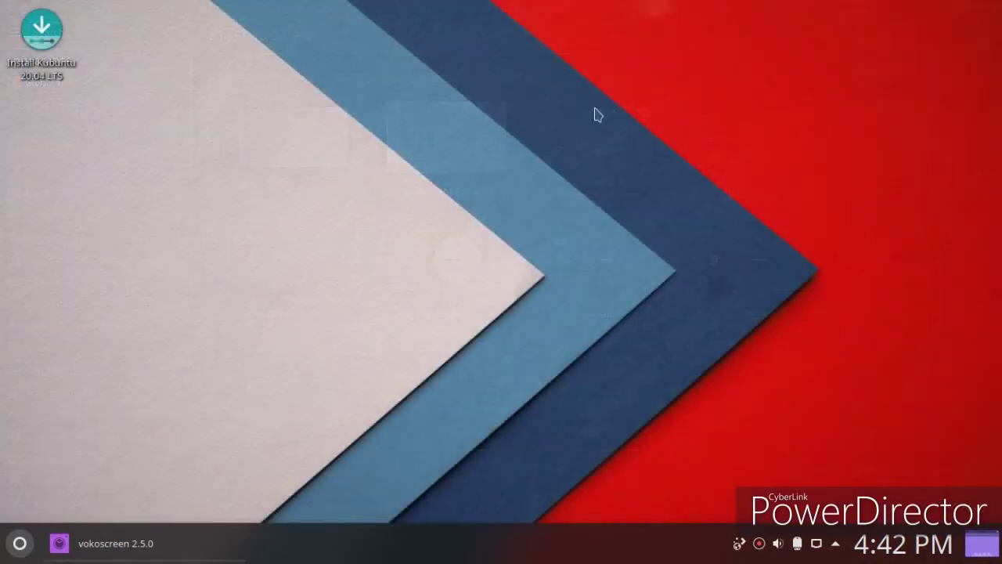
{"action": "left_click", "coordinate": [8, 544]}
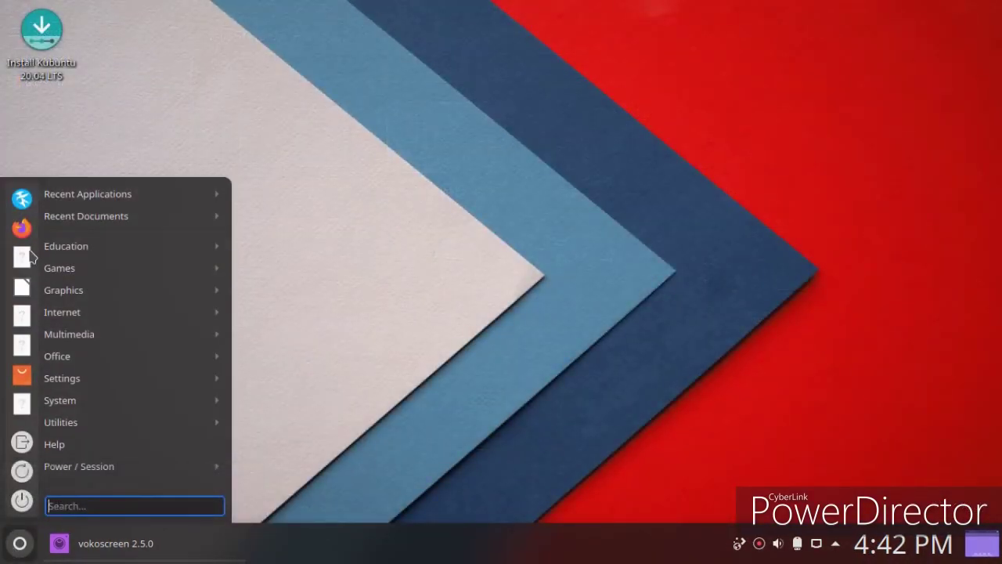